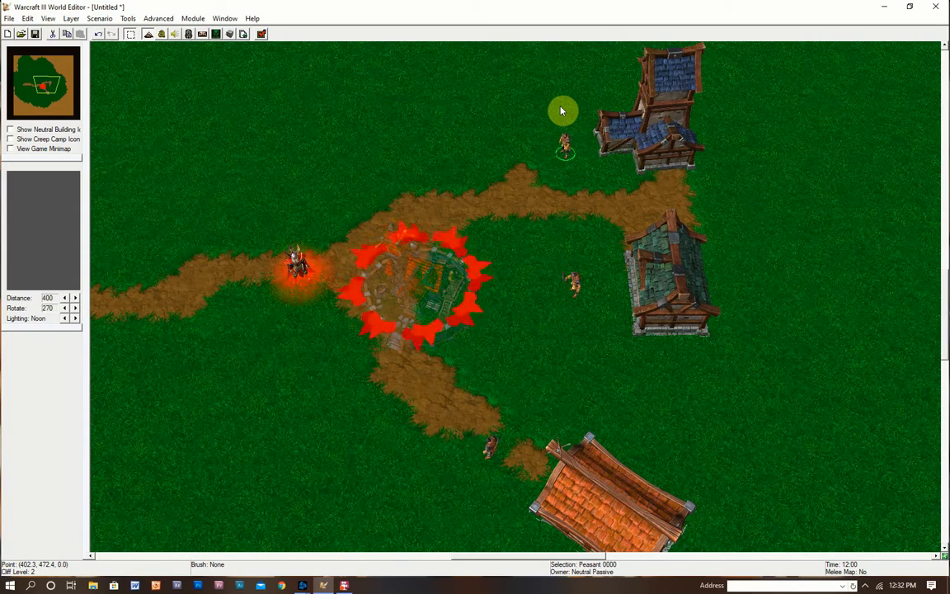
# - Open the Trigger Editor on Melee Initialization and position its window over the village map
pyautogui.moveTo(528, 246)
pyautogui.mouseDown(button='right')
pyautogui.moveTo(506, 292)
pyautogui.moveTo(528, 290)
pyautogui.moveTo(508, 257)
pyautogui.moveTo(533, 241)
pyautogui.mouseUp(button='right')
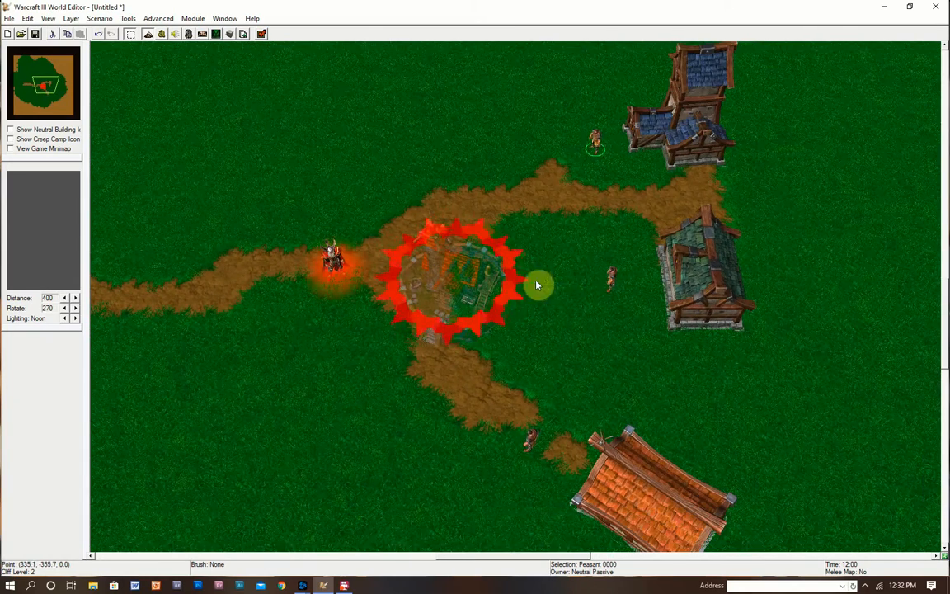
pyautogui.moveTo(432, 276); pyautogui.dragTo(505, 258, button='right')
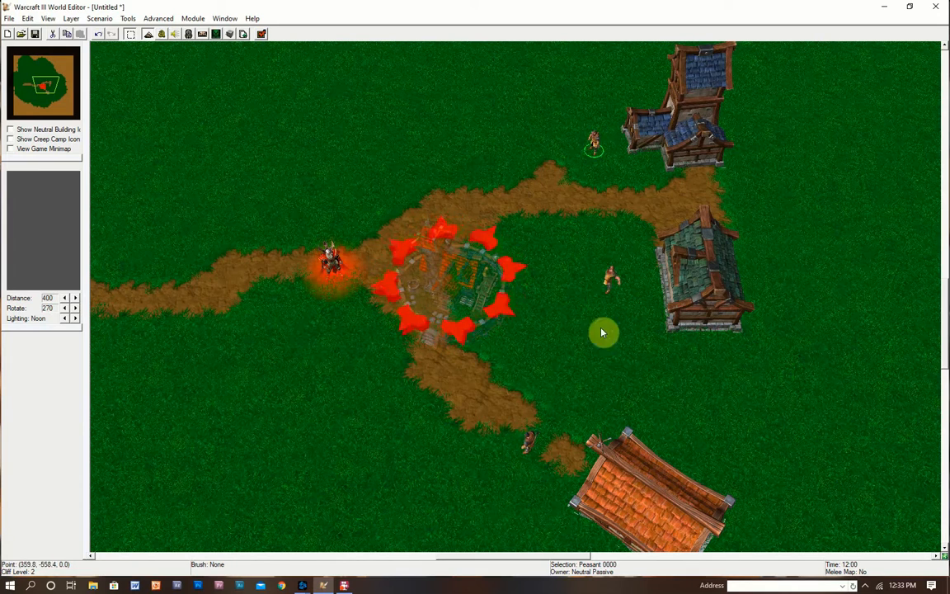
pyautogui.moveTo(653, 445); pyautogui.dragTo(661, 264, button='right')
pyautogui.moveTo(728, 233); pyautogui.dragTo(721, 316, button='right')
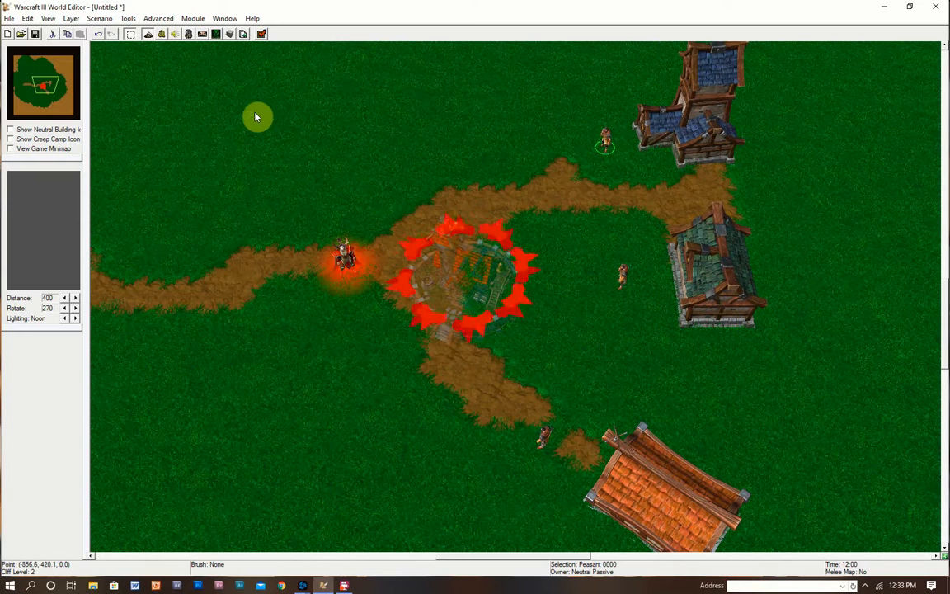
pyautogui.click(162, 36)
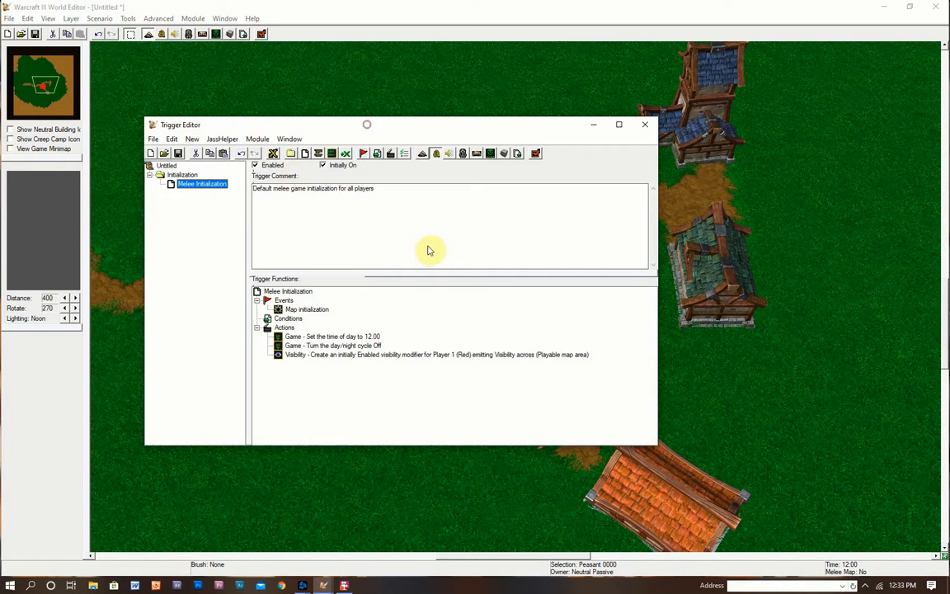
pyautogui.moveTo(363, 128); pyautogui.dragTo(577, 125)
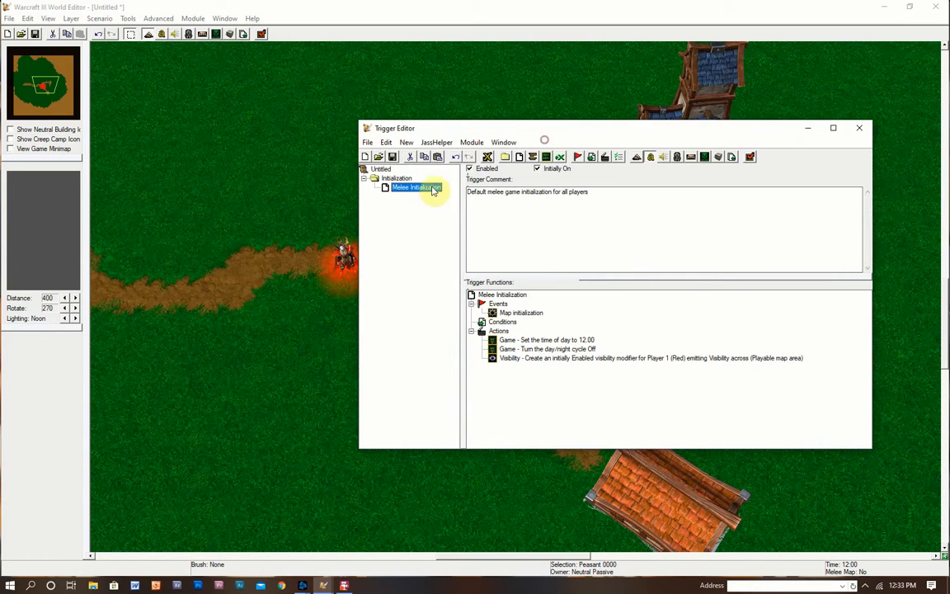
pyautogui.moveTo(496, 129); pyautogui.dragTo(305, 126)
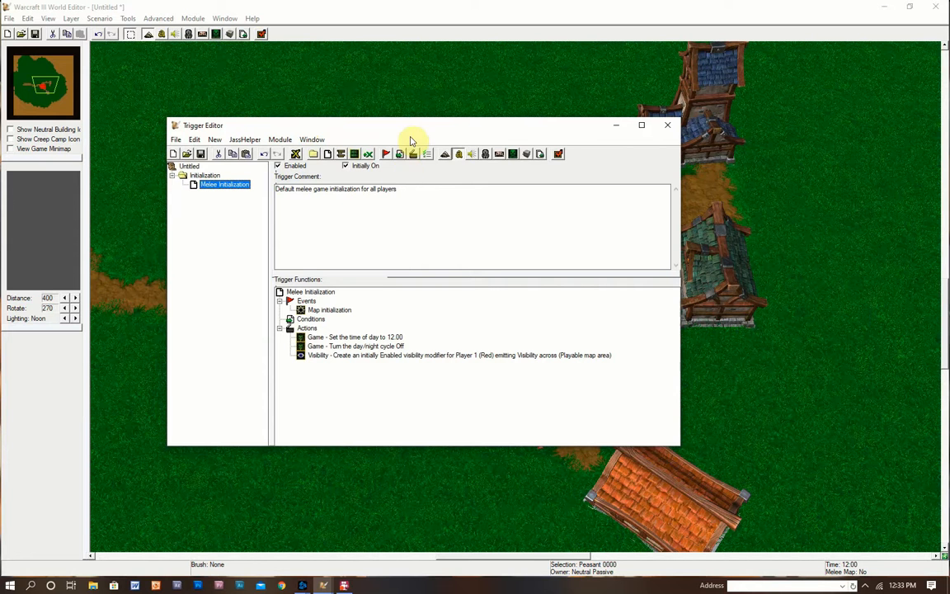
pyautogui.moveTo(406, 125); pyautogui.dragTo(440, 128)
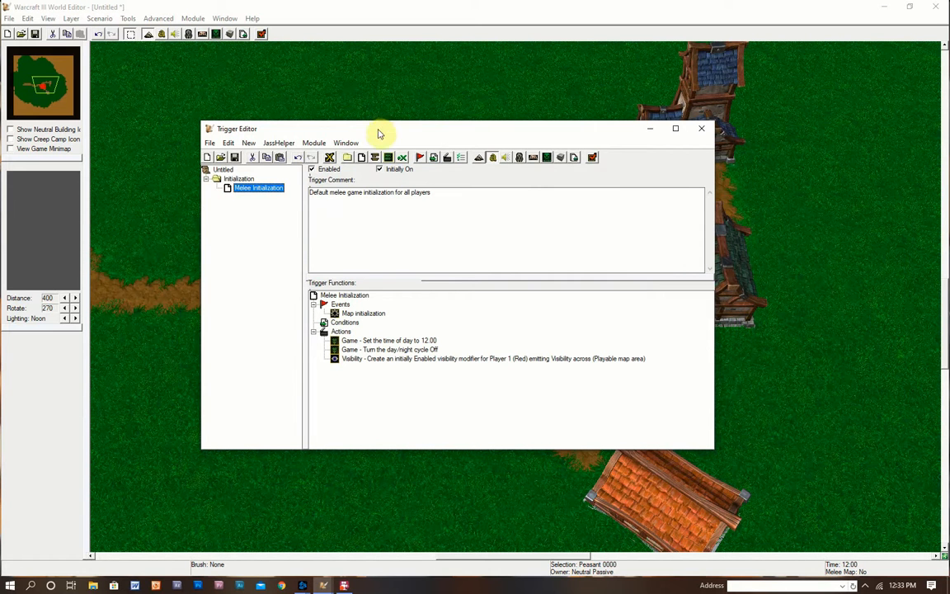
pyautogui.moveTo(382, 132); pyautogui.dragTo(431, 139)
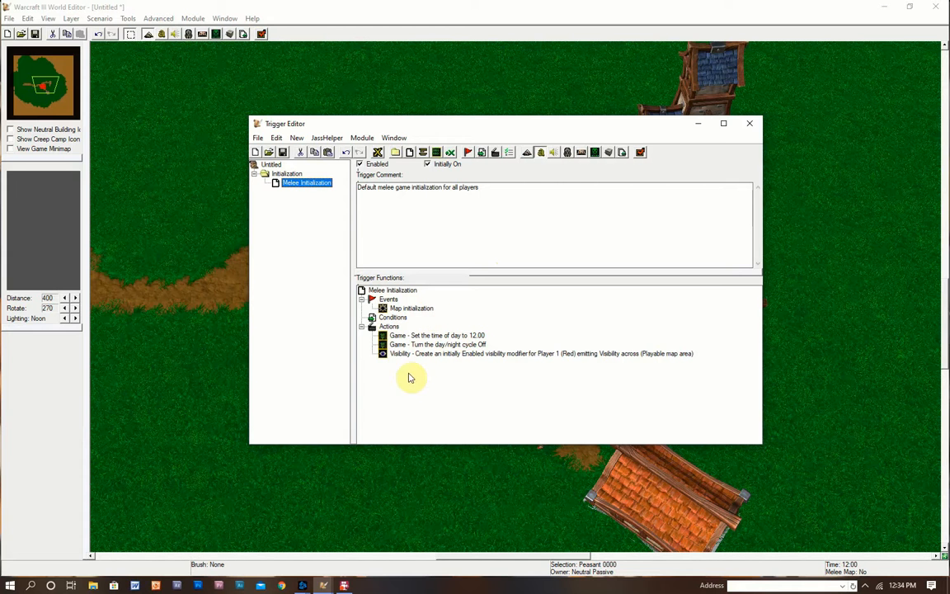
pyautogui.click(494, 119)
pyautogui.moveTo(482, 120); pyautogui.dragTo(509, 124)
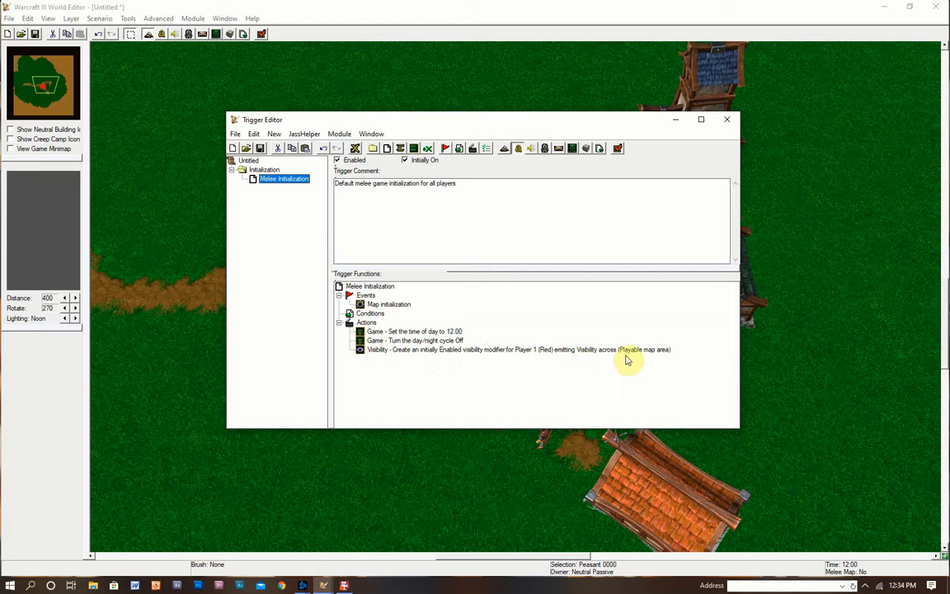
pyautogui.doubleClick(601, 355)
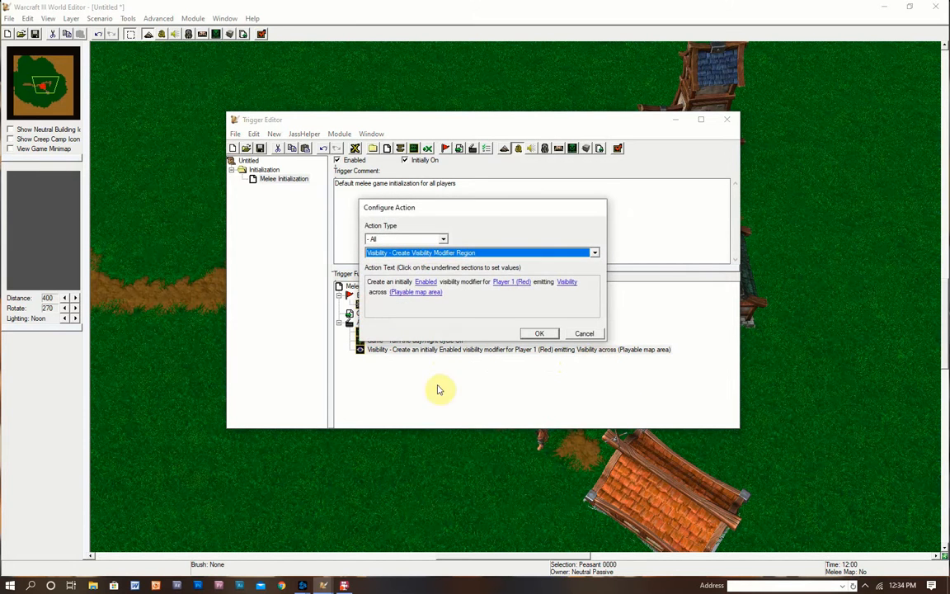
# - Browse the Visibility action's types, keep Create Visibility Modifier Region, and cancel the edit
pyautogui.click(428, 254)
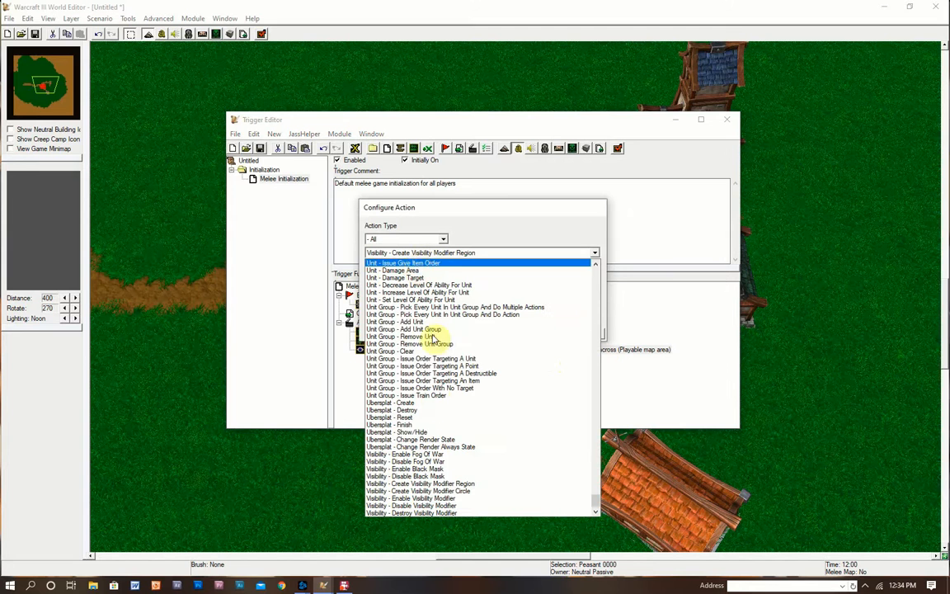
pyautogui.click(468, 485)
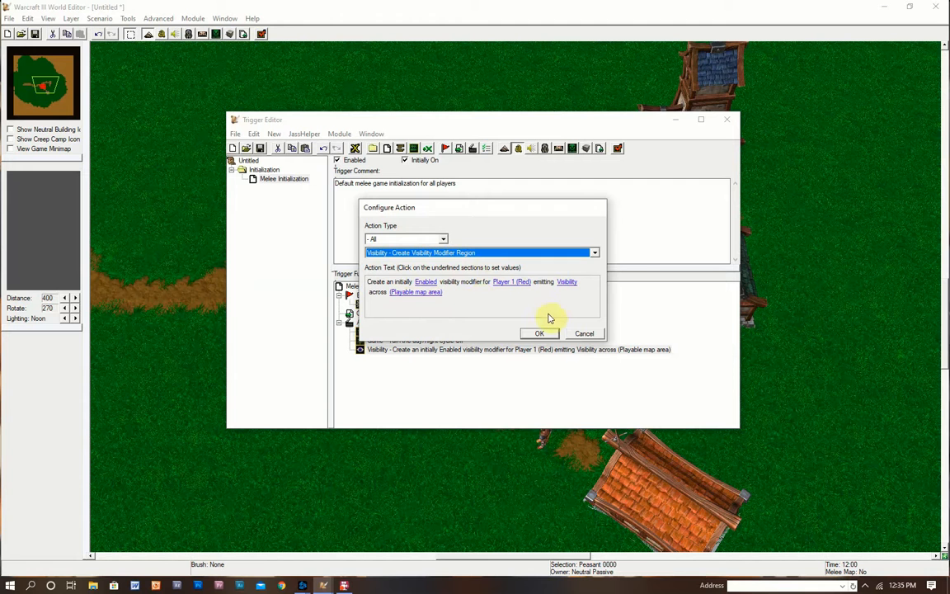
pyautogui.click(585, 333)
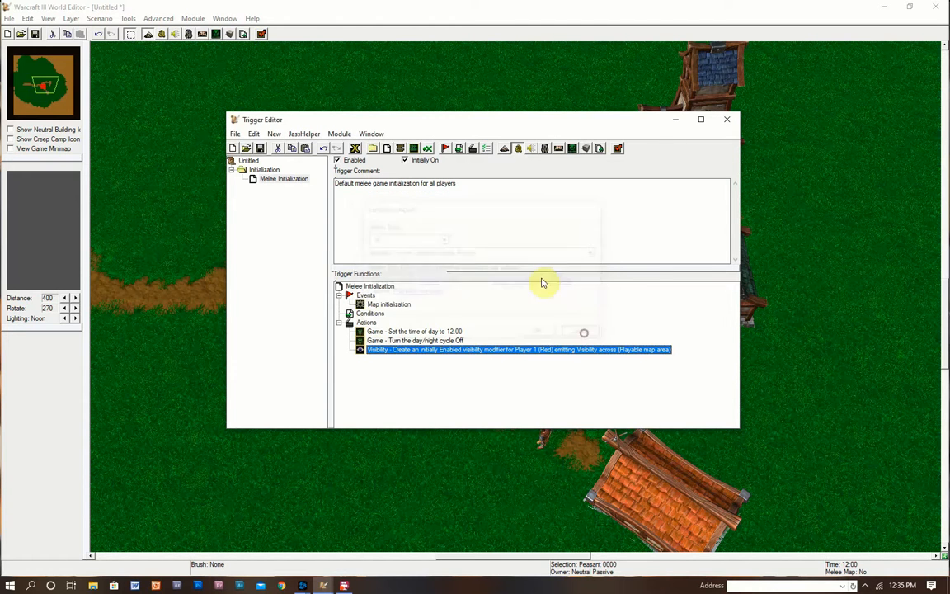
# - Shift the Trigger Editor window aside and minimize it to reveal the village map
pyautogui.moveTo(481, 123); pyautogui.dragTo(422, 133)
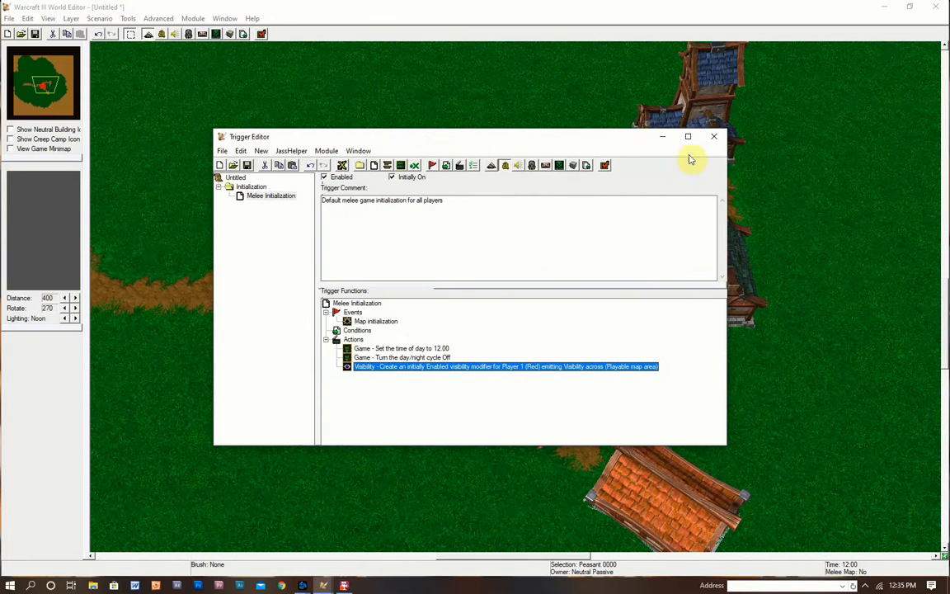
pyautogui.moveTo(632, 140); pyautogui.dragTo(574, 177)
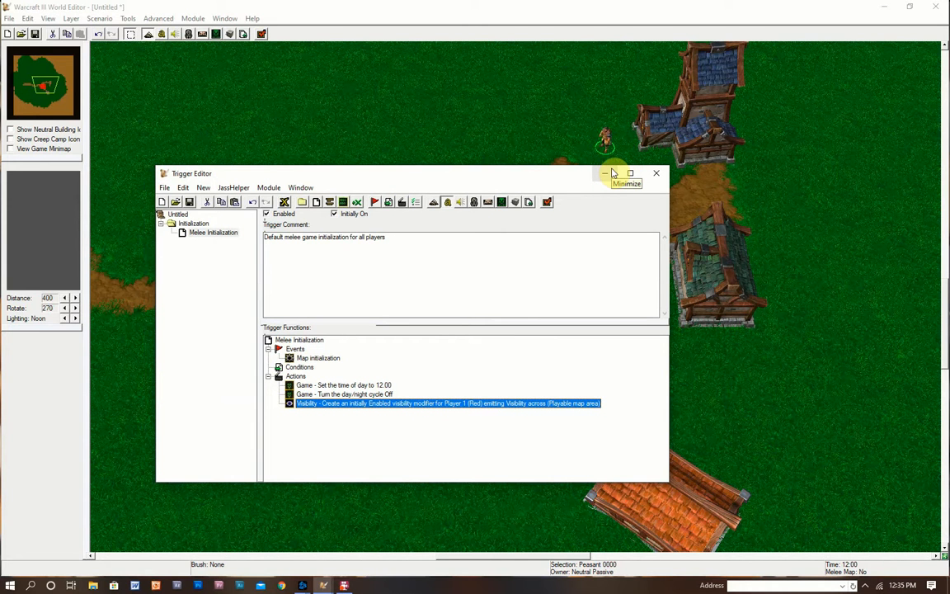
pyautogui.moveTo(601, 171); pyautogui.dragTo(481, 147)
pyautogui.click(479, 142)
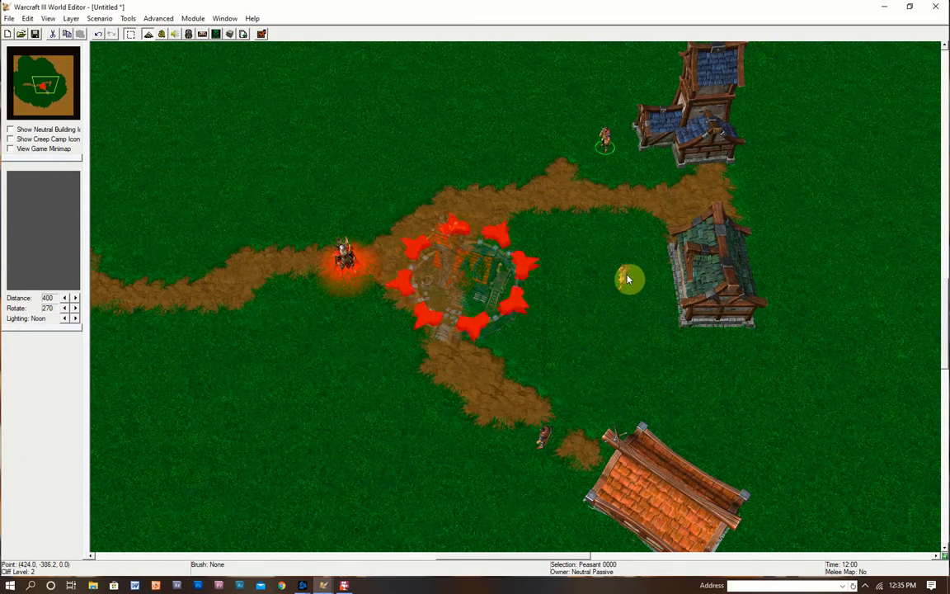
# - Draw a region rectangle beside the peasant near the green-roofed house
pyautogui.click(624, 279)
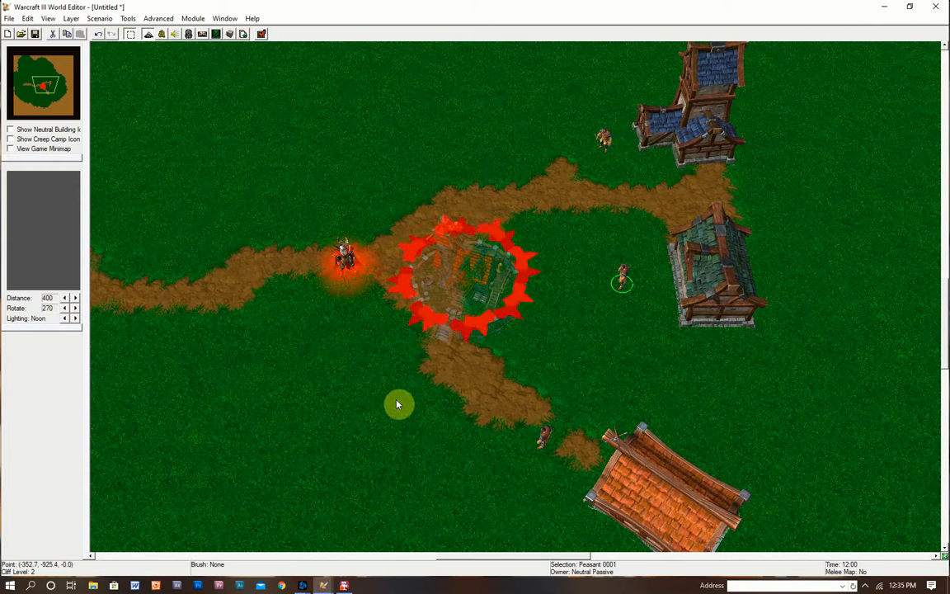
pyautogui.press('r')
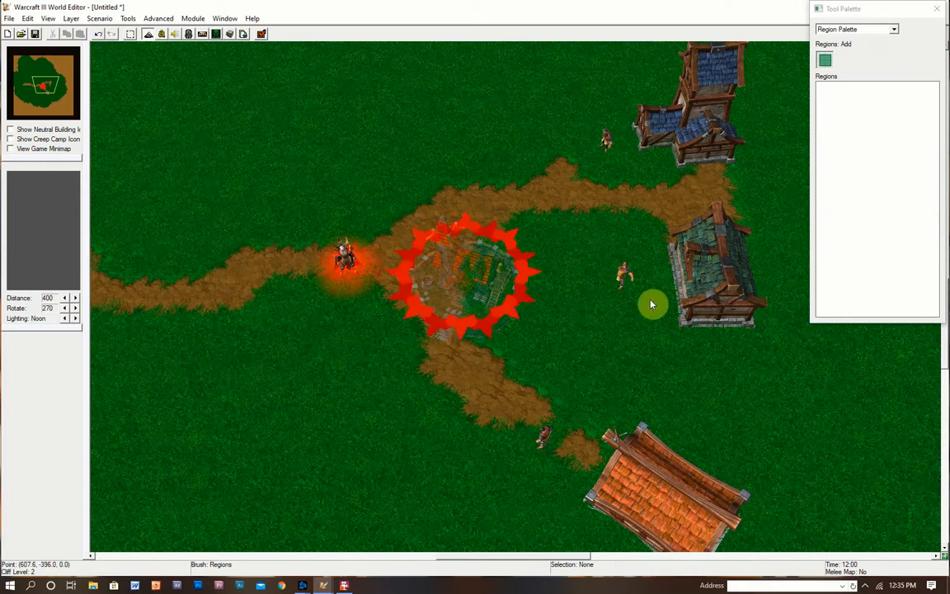
pyautogui.moveTo(594, 290); pyautogui.dragTo(624, 323)
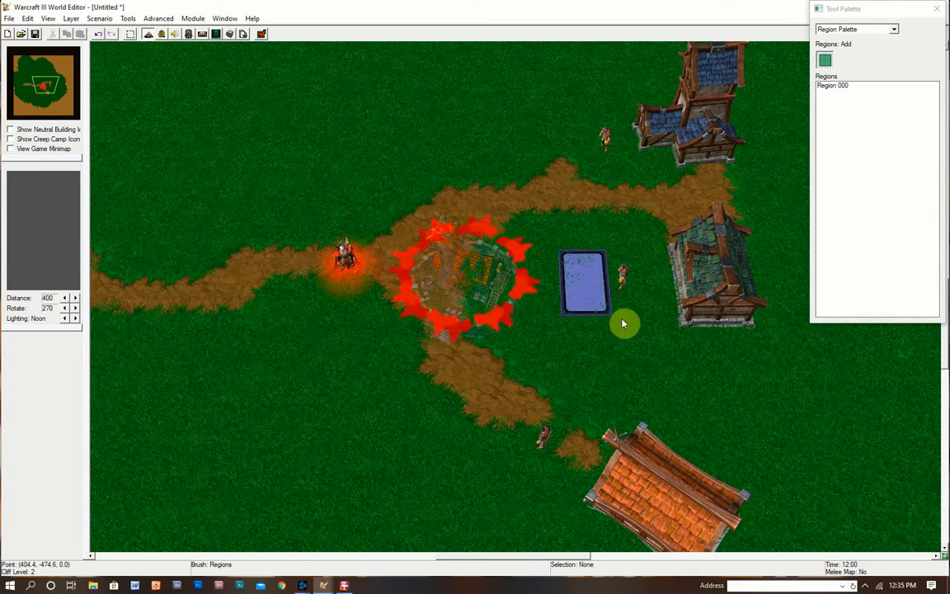
pyautogui.rightClick(857, 155)
pyautogui.click(888, 50)
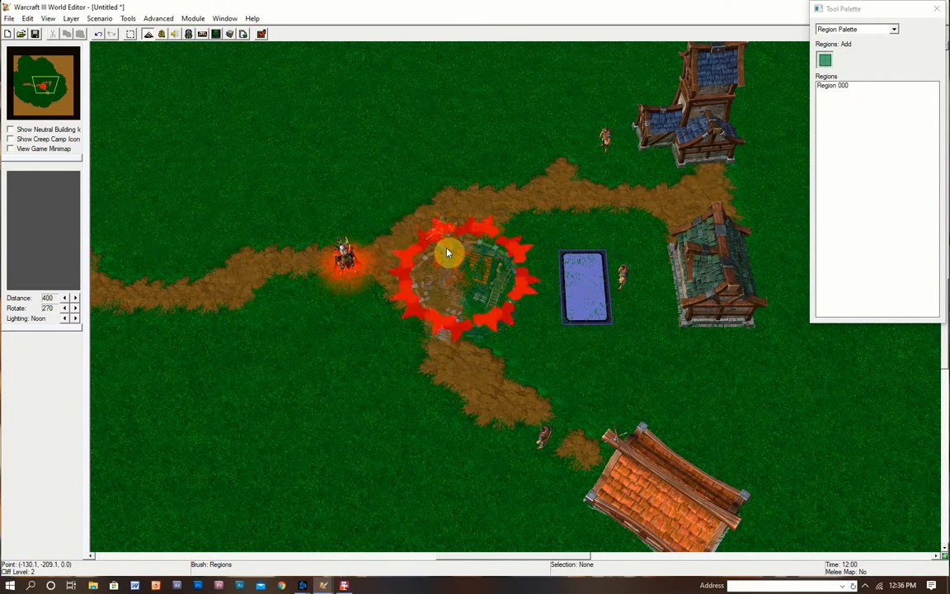
# - Move the peasant just right of the region, then delete Region 000
pyautogui.press('u')
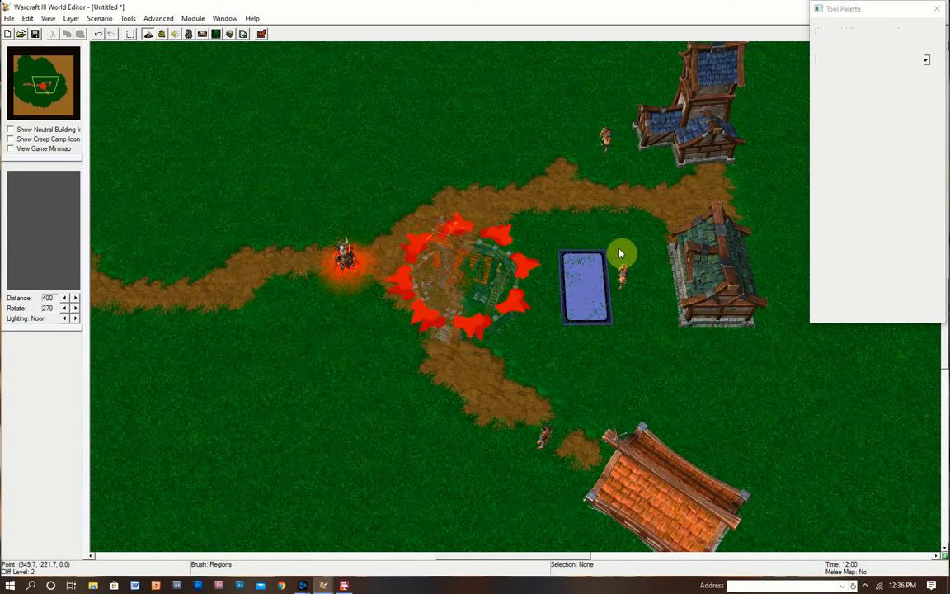
pyautogui.click(624, 285)
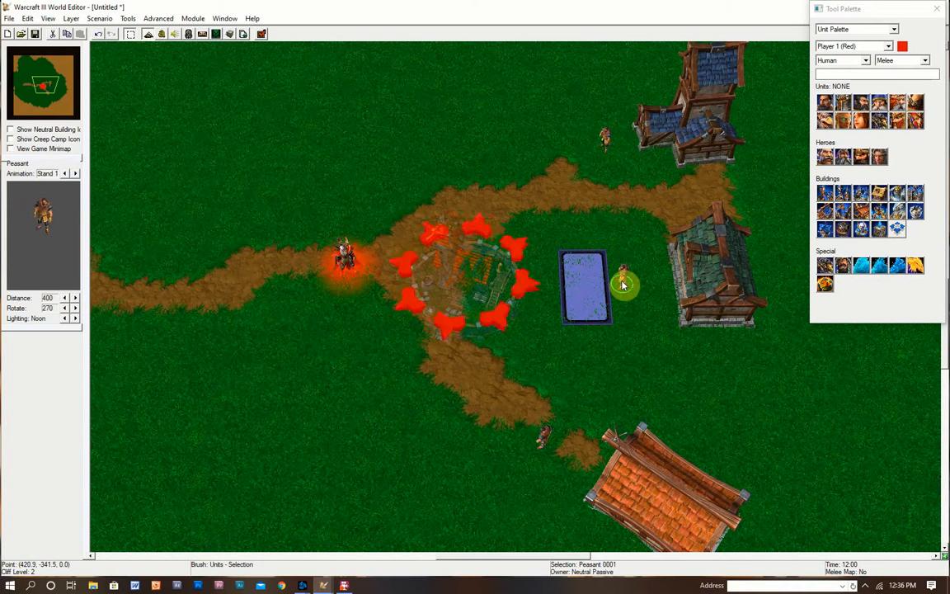
pyautogui.moveTo(622, 283); pyautogui.dragTo(341, 141)
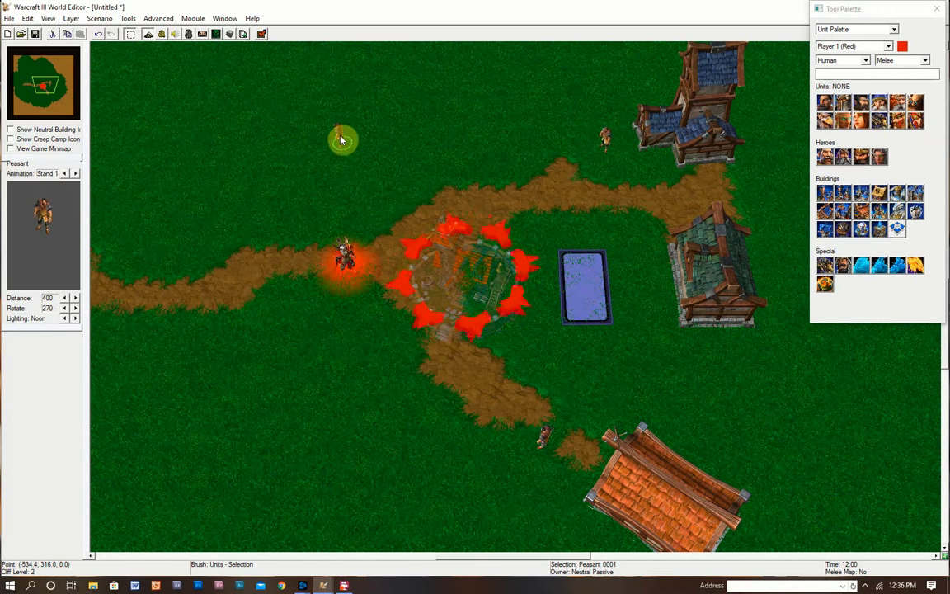
pyautogui.moveTo(331, 137); pyautogui.dragTo(649, 299)
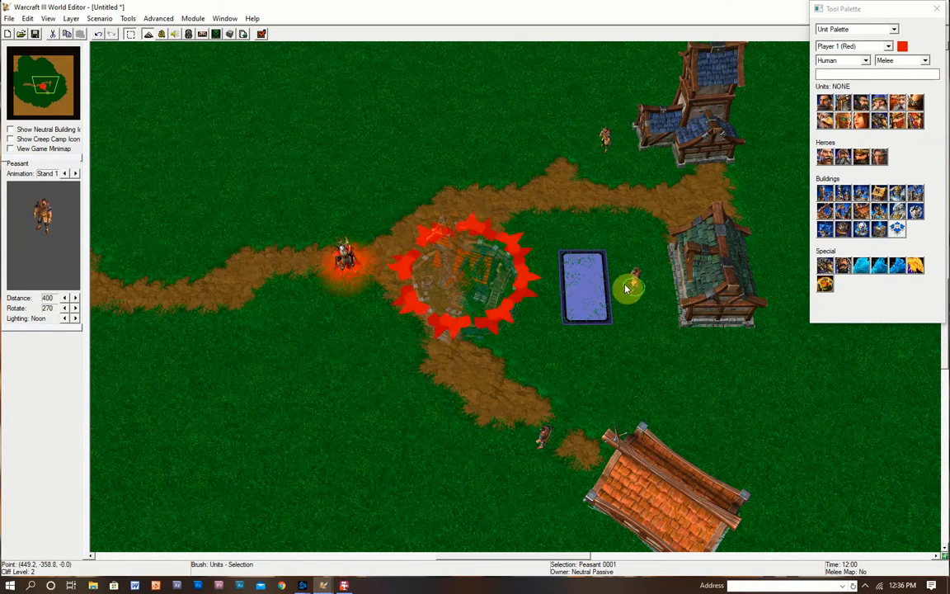
pyautogui.press('r')
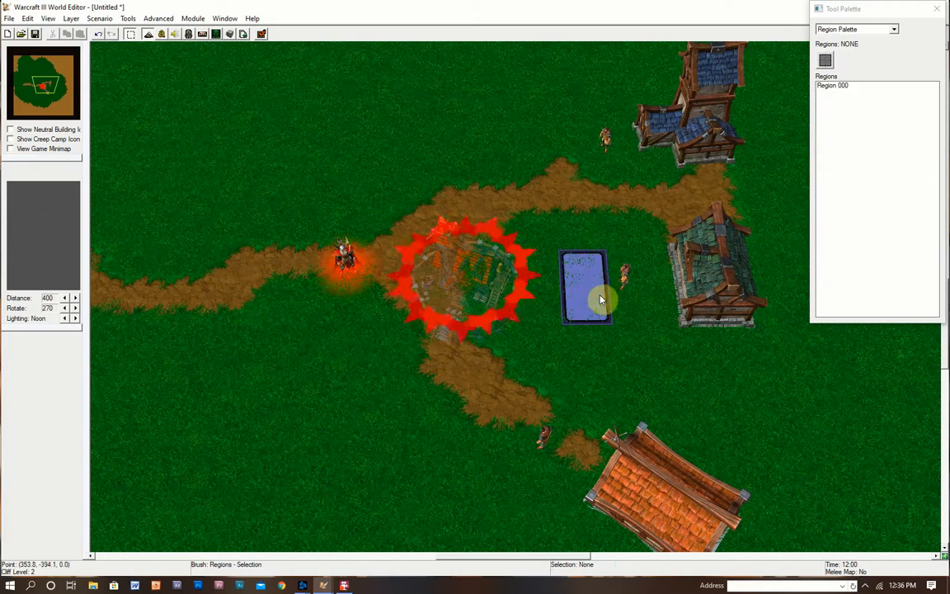
pyautogui.click(598, 296)
pyautogui.press('Delete')
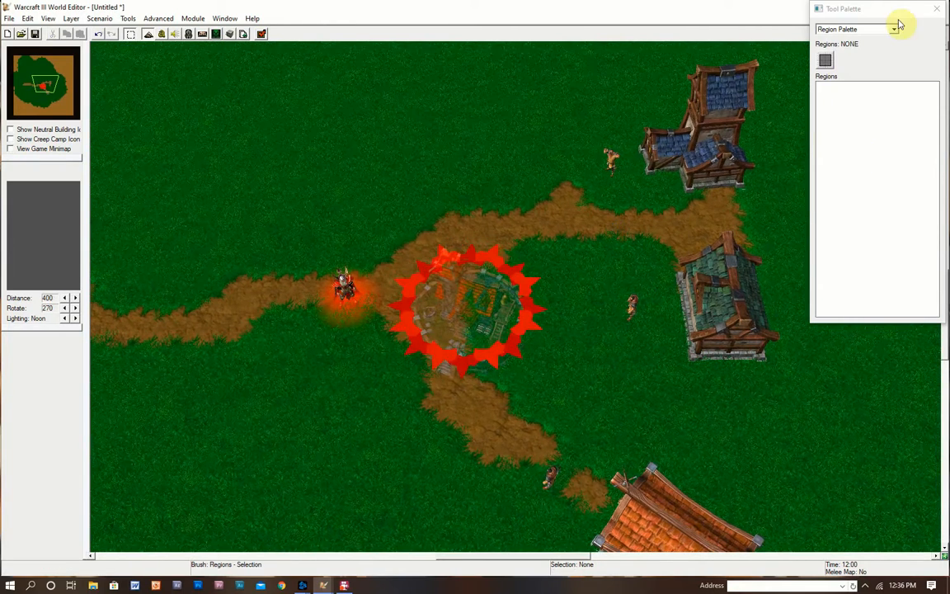
# - Close the tool palettes, recentre the map, and select the peasant unit
pyautogui.click(936, 9)
pyautogui.moveTo(581, 173); pyautogui.dragTo(578, 149, button='right')
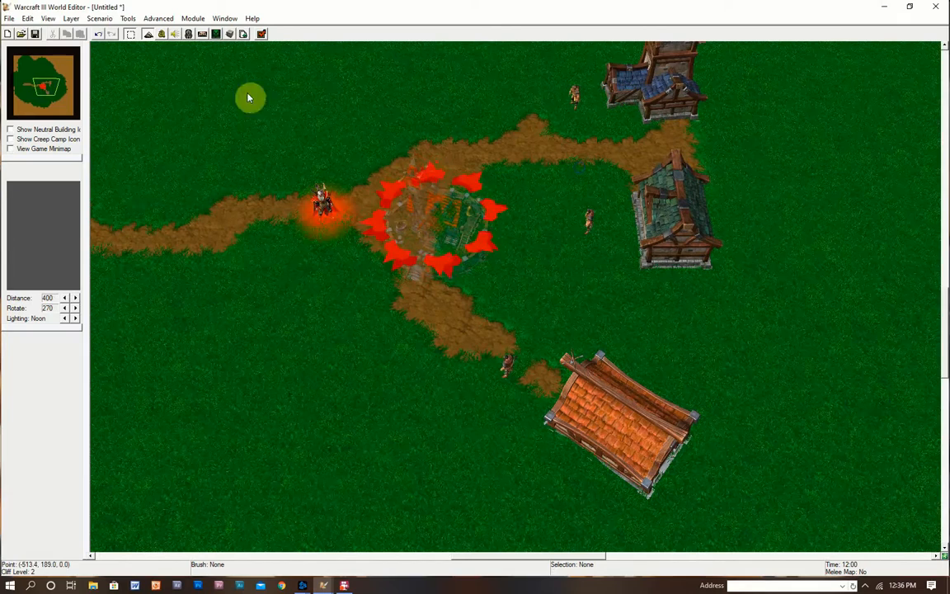
pyautogui.press('r')
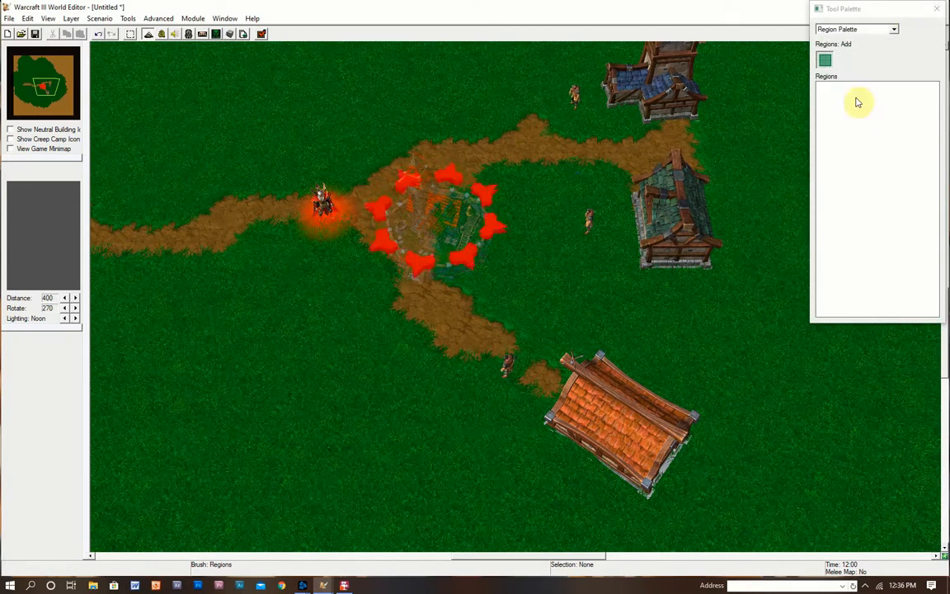
pyautogui.click(935, 7)
pyautogui.moveTo(579, 221); pyautogui.dragTo(596, 268, button='right')
pyautogui.press('u')
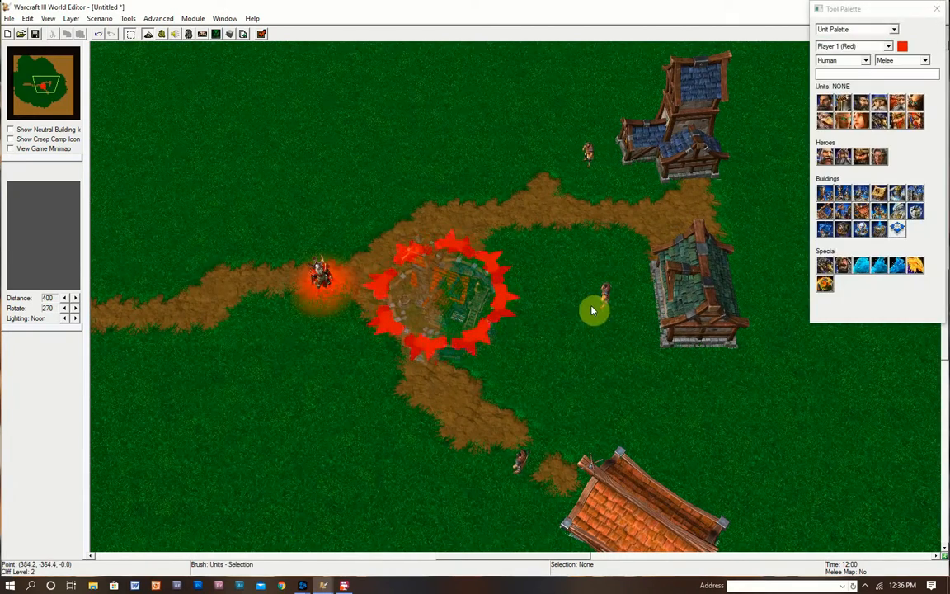
pyautogui.click(605, 298)
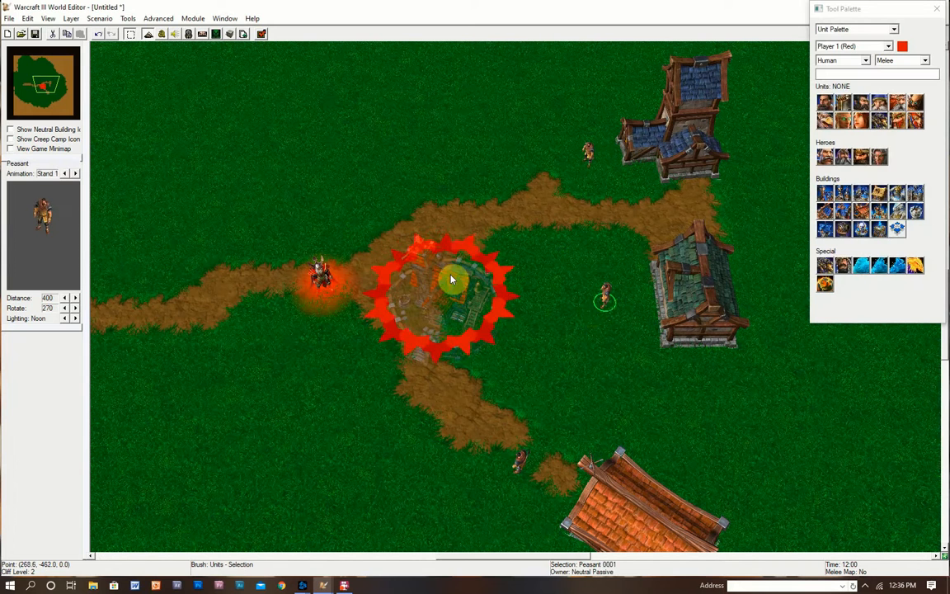
# - Reopen the Trigger Editor and create Untitled Trigger 001 under Initialization
pyautogui.click(161, 34)
pyautogui.click(267, 141)
pyautogui.moveTo(281, 138); pyautogui.dragTo(392, 129)
pyautogui.hotkey('ctrl', 't')
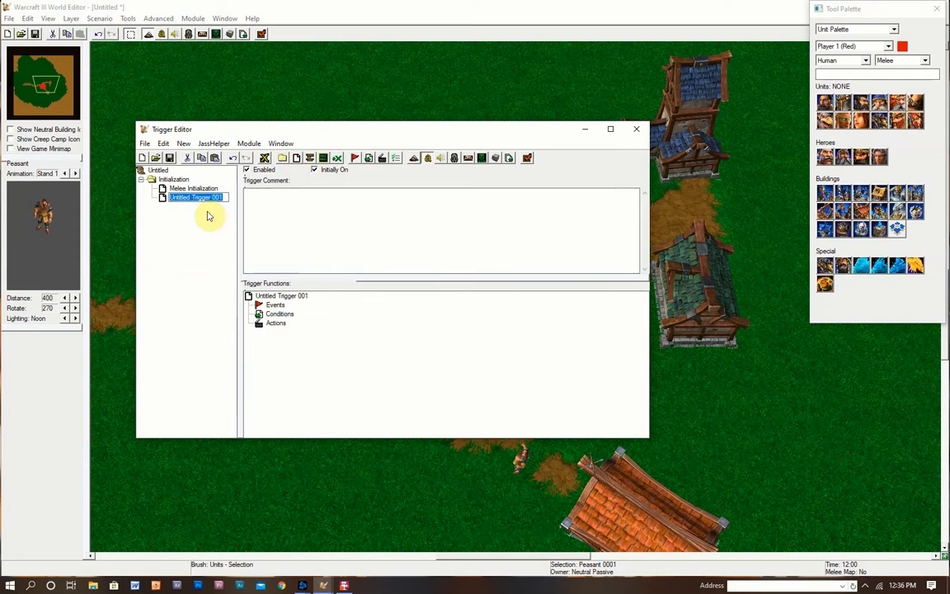
# - Rename Untitled Trigger 001 to 'Generic Talk To Line'
pyautogui.write('Ge')
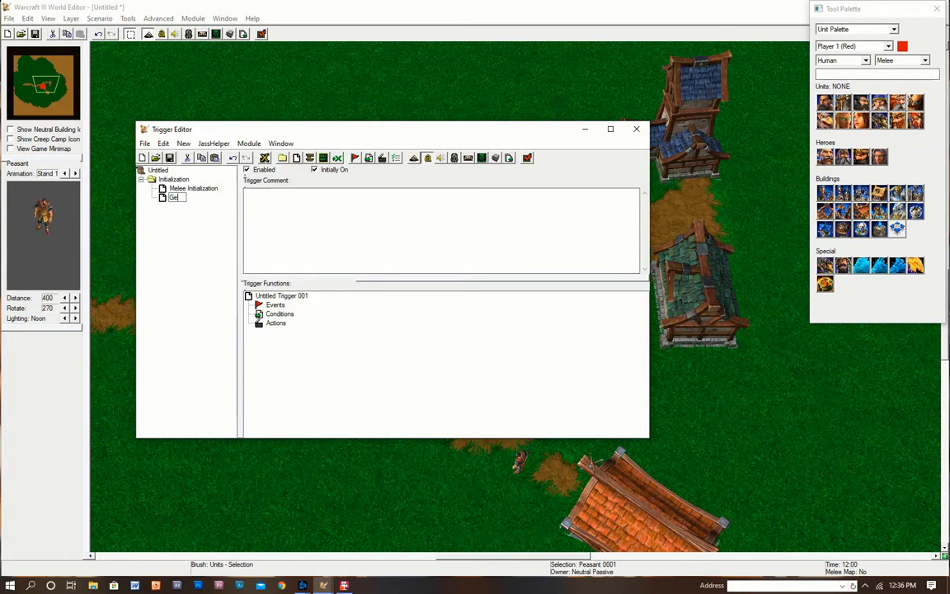
pyautogui.write('neric Talk To Line')
pyautogui.press('Return')
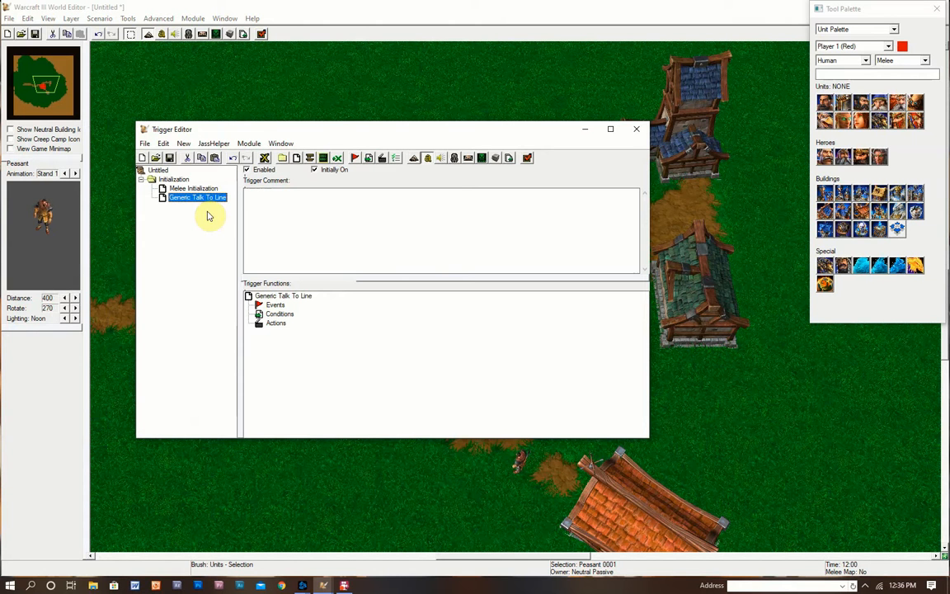
pyautogui.click(201, 246)
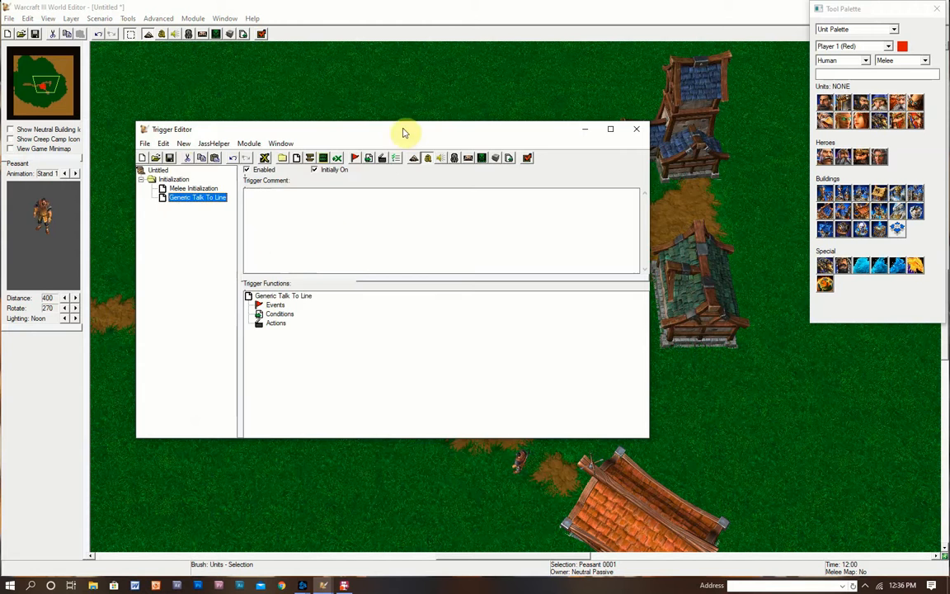
pyautogui.moveTo(403, 132); pyautogui.dragTo(494, 138)
# - Start a new event, browse the event types, then cancel it
pyautogui.rightClick(368, 316)
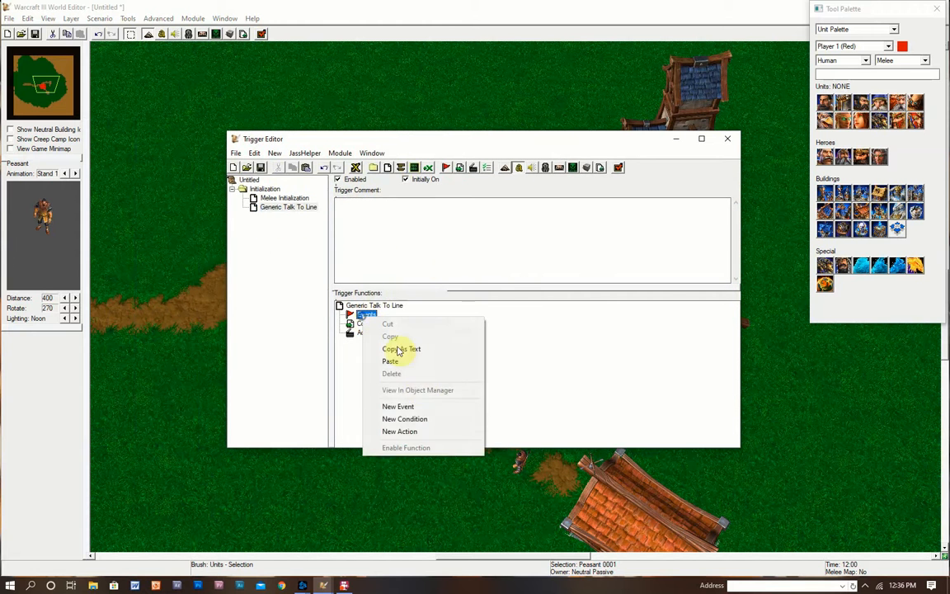
pyautogui.click(417, 405)
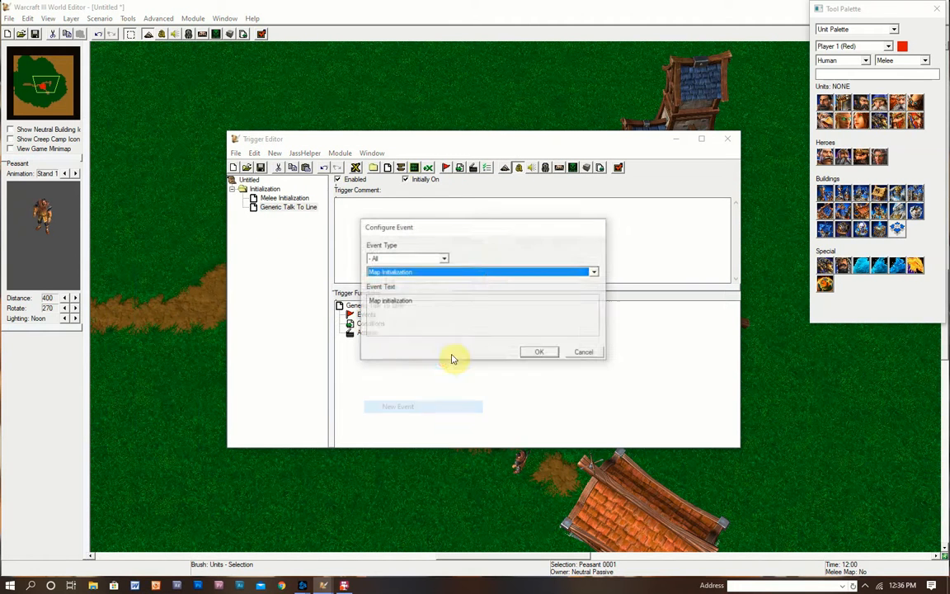
pyautogui.click(489, 278)
pyautogui.scroll(-3, 511, 354)
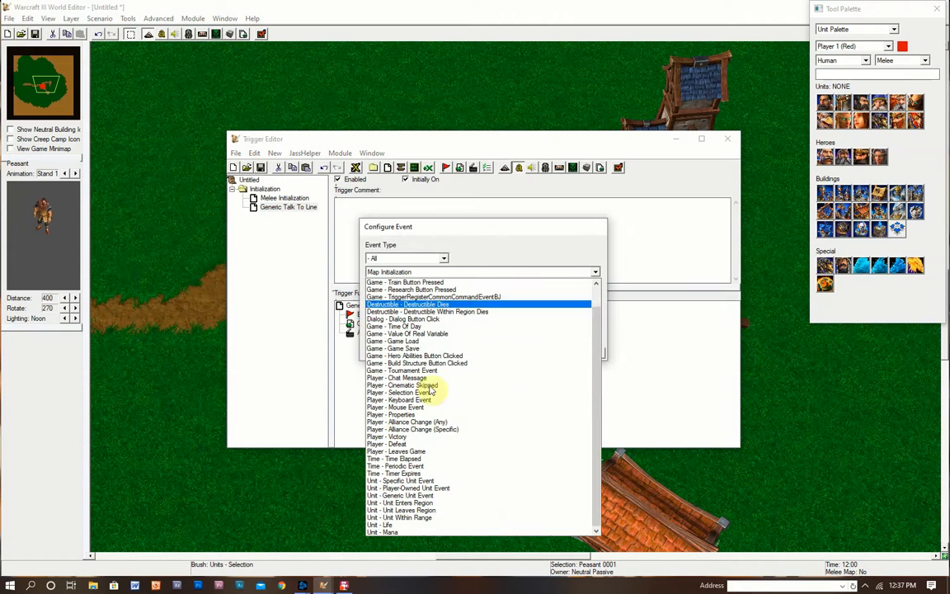
pyautogui.click(562, 228)
pyautogui.click(584, 350)
pyautogui.moveTo(598, 145)
pyautogui.mouseDown()
pyautogui.moveTo(245, 327)
pyautogui.moveTo(476, 212)
pyautogui.moveTo(607, 126)
pyautogui.mouseUp()
# - Start a new event of type Unit - Unit Within Range
pyautogui.rightClick(341, 304)
pyautogui.click(385, 401)
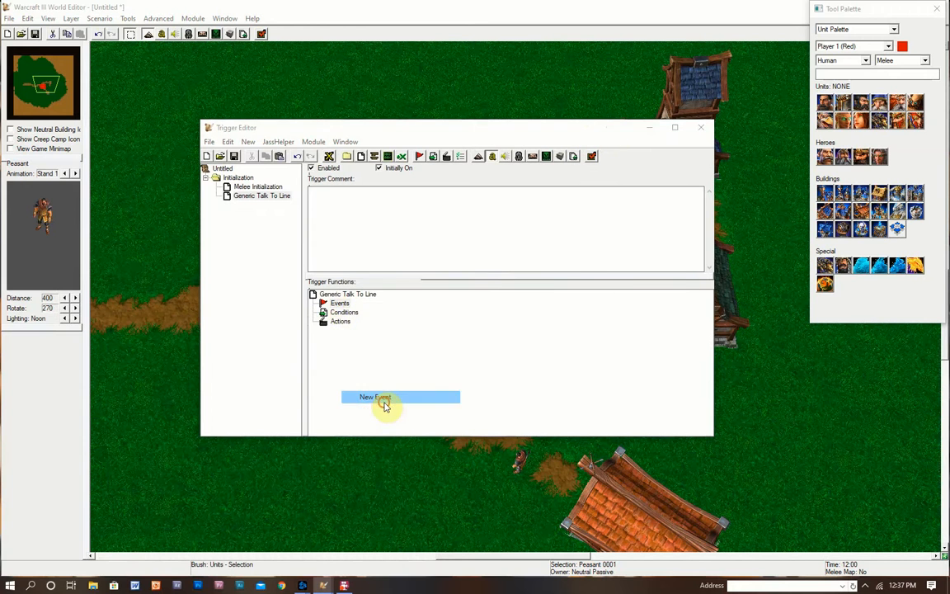
pyautogui.click(439, 261)
pyautogui.scroll(-3, 449, 346)
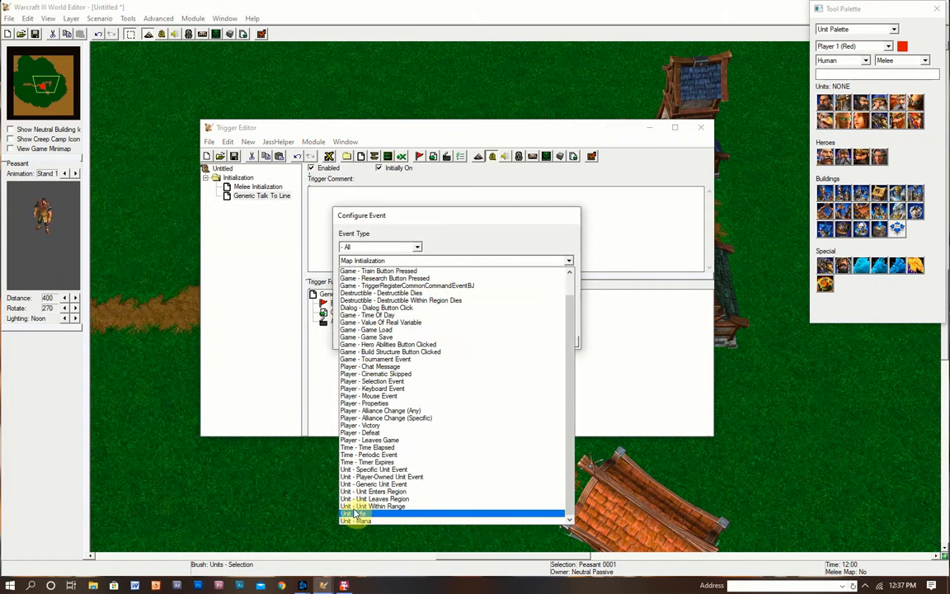
pyautogui.click(409, 510)
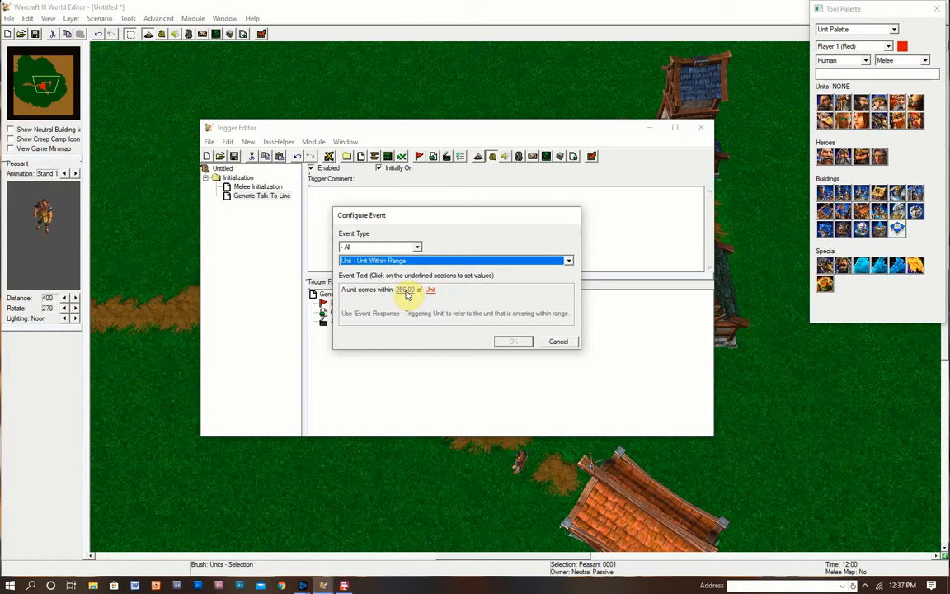
# - Set the range to 250 from Peasant 0001 <gen> and add the event
pyautogui.click(405, 290)
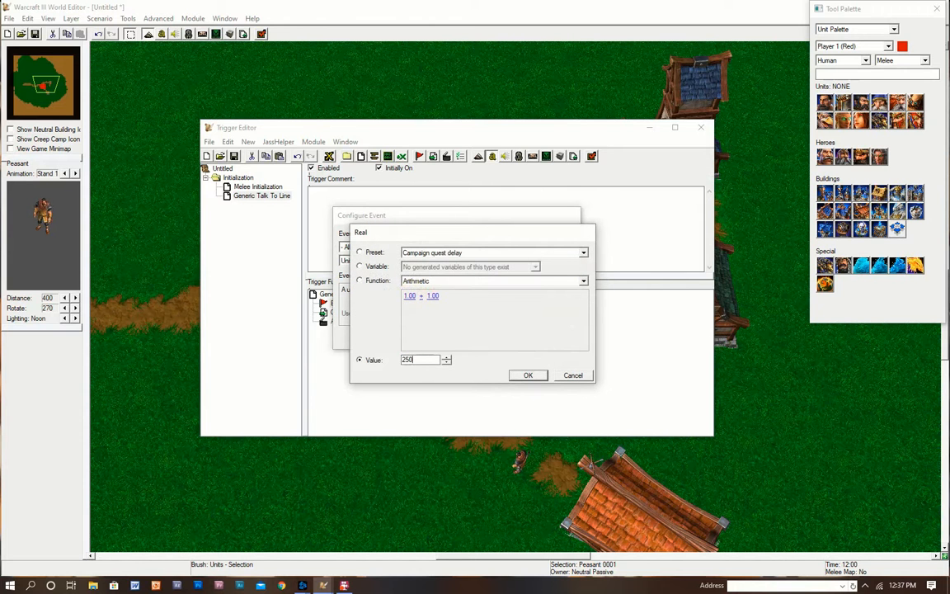
pyautogui.press('Return')
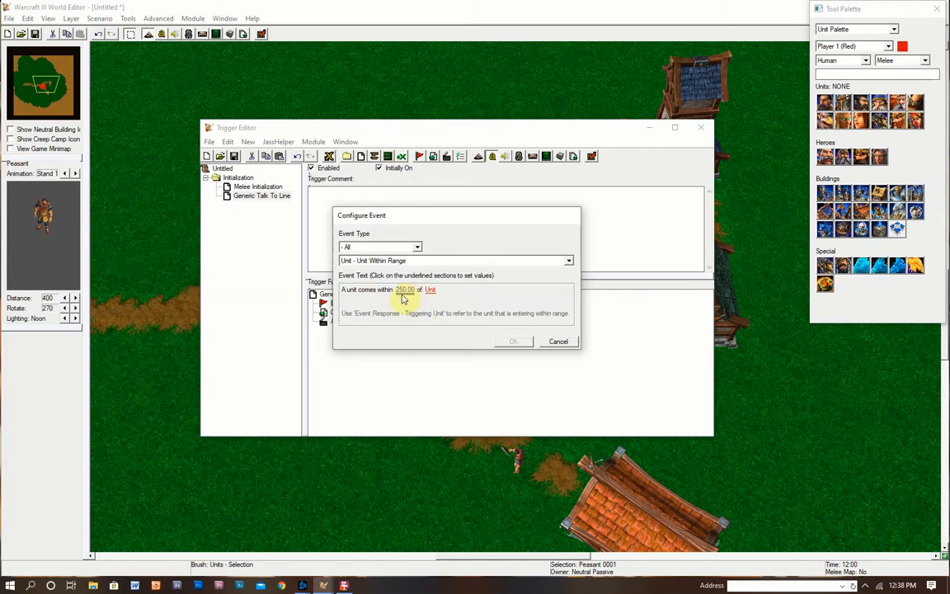
pyautogui.click(430, 291)
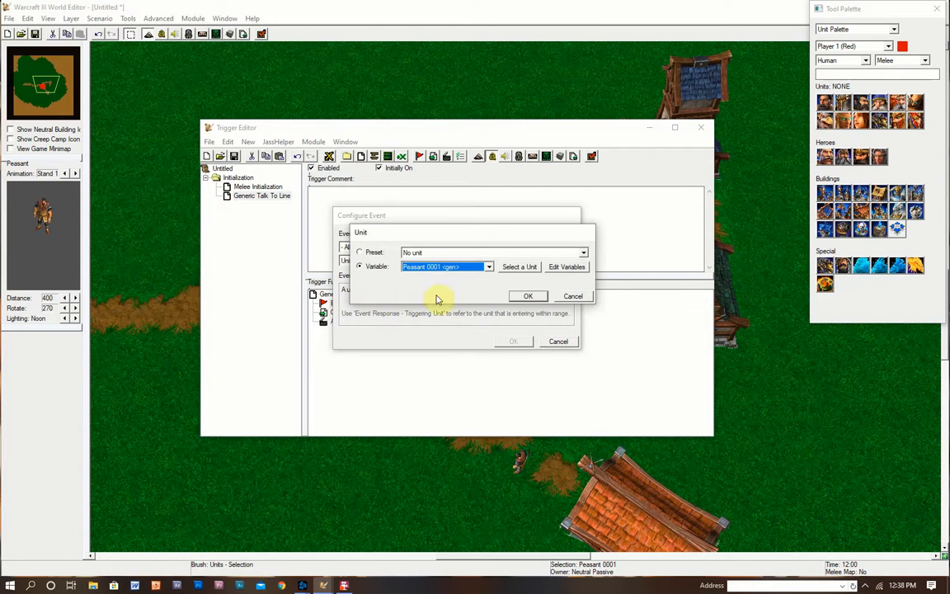
pyautogui.click(519, 266)
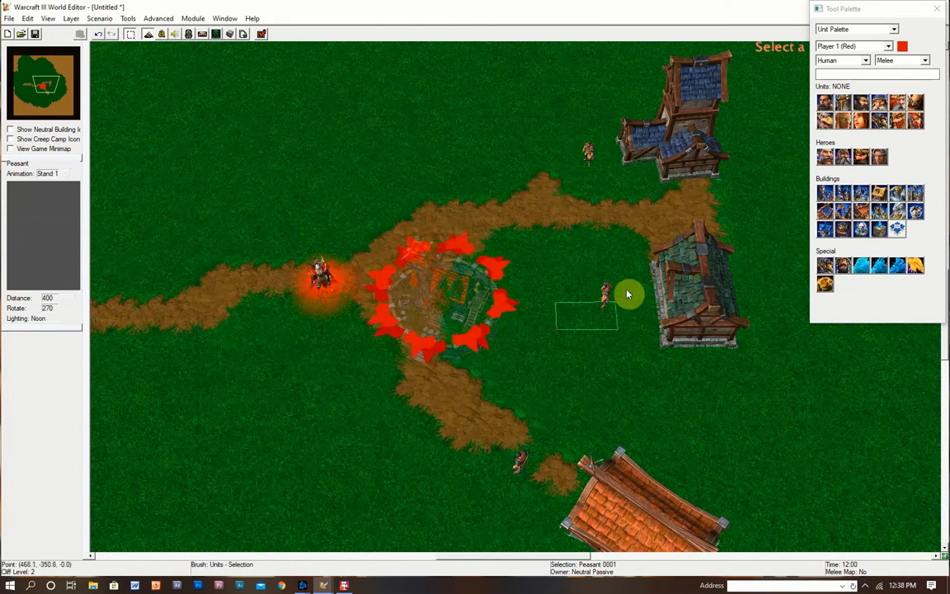
pyautogui.click(627, 294)
pyautogui.click(526, 295)
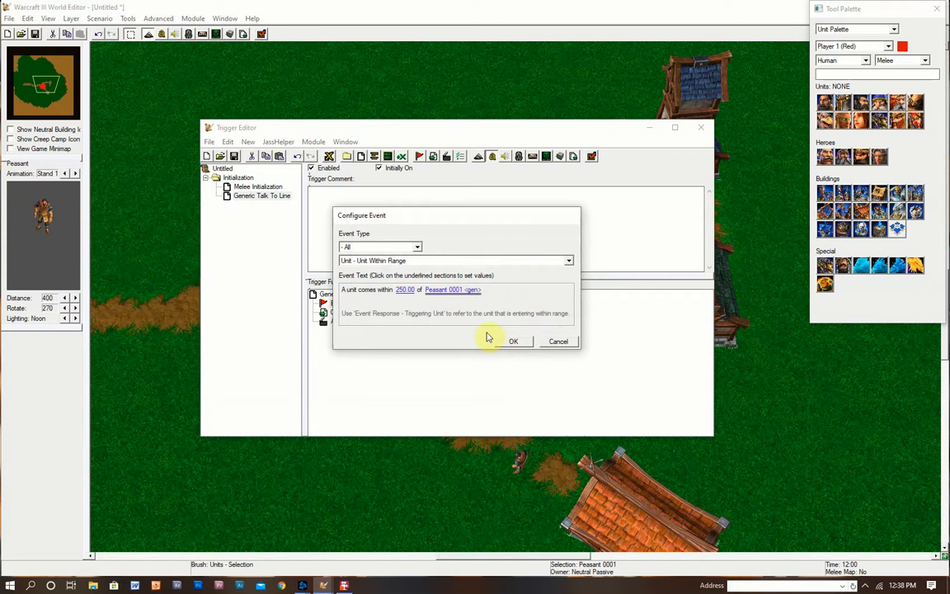
pyautogui.click(507, 339)
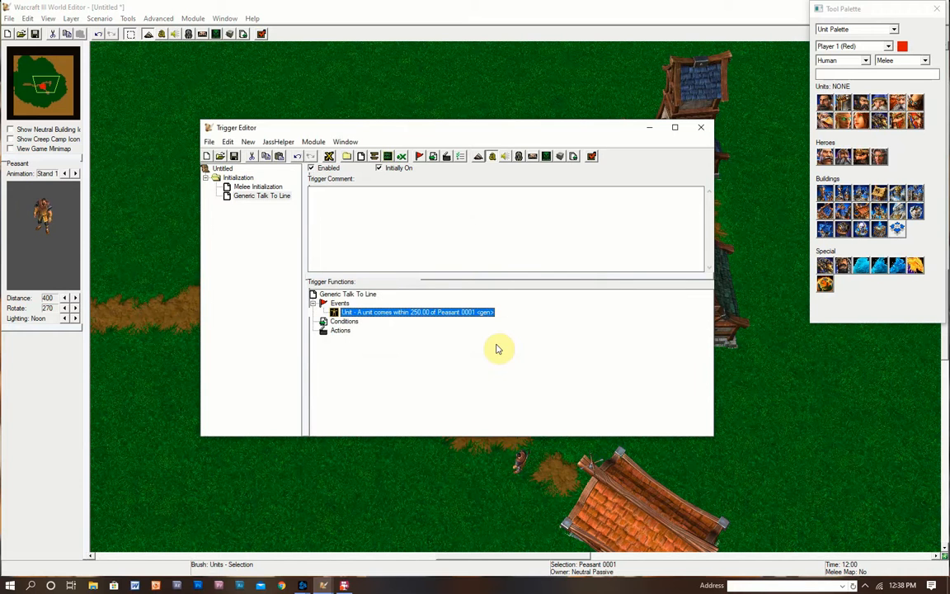
pyautogui.rightClick(340, 331)
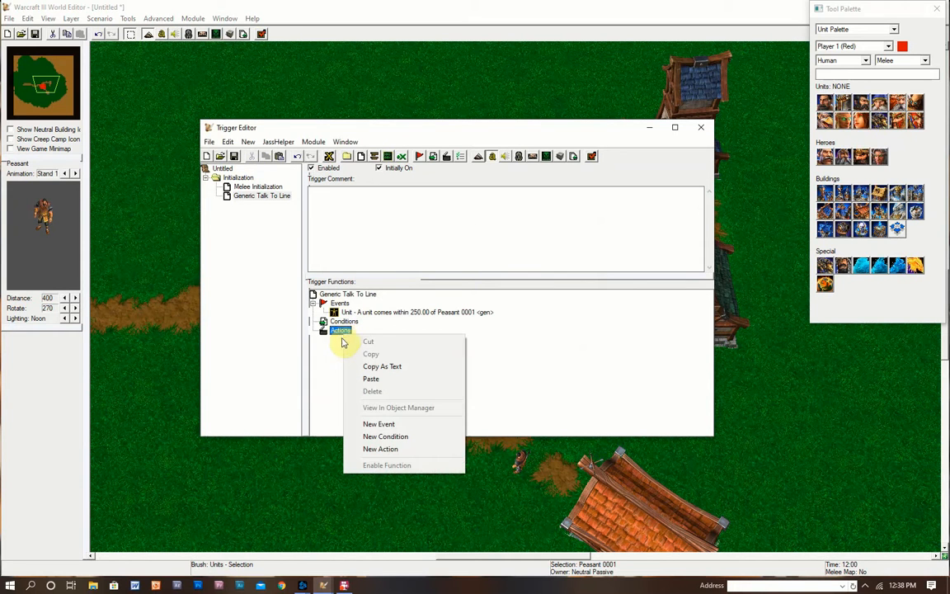
pyautogui.click(329, 382)
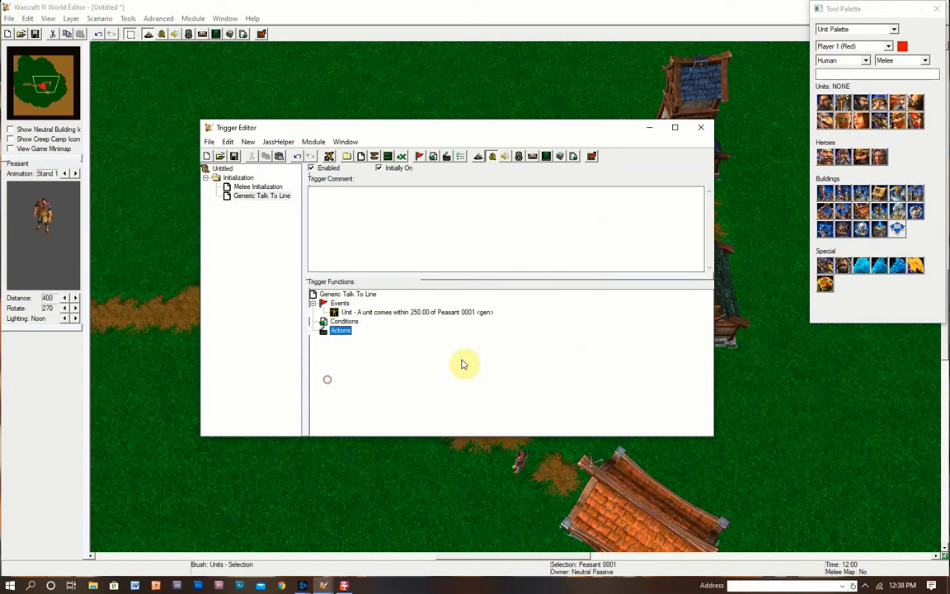
# - Start a new action and switch its Action Type to Search for text
pyautogui.rightClick(343, 331)
pyautogui.click(417, 445)
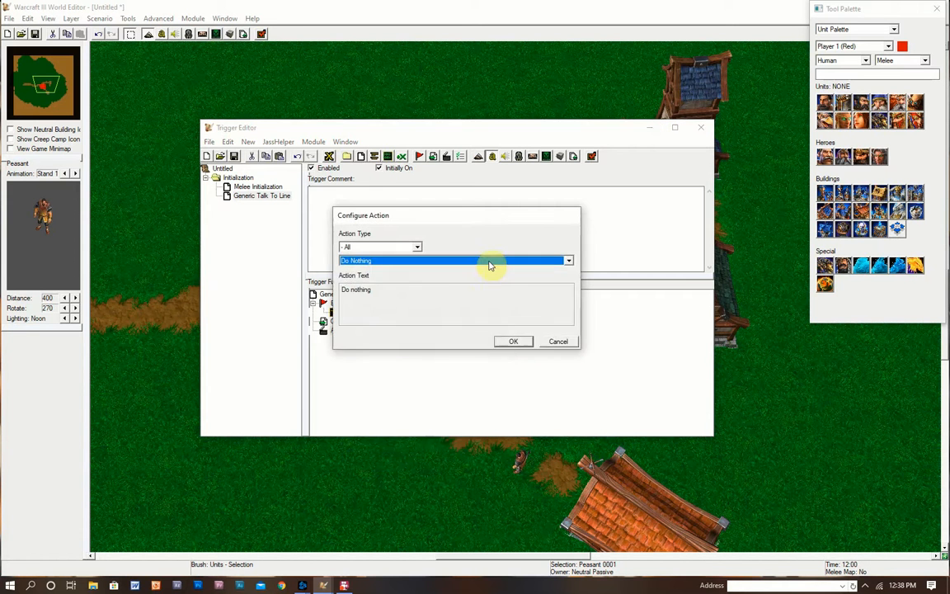
pyautogui.click(487, 262)
pyautogui.click(469, 265)
pyautogui.click(386, 249)
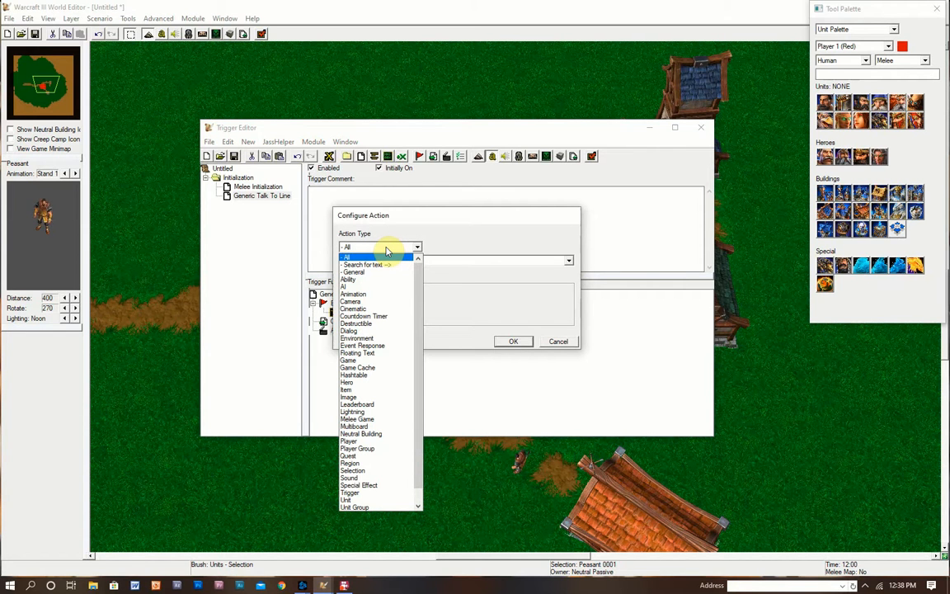
pyautogui.press('c')
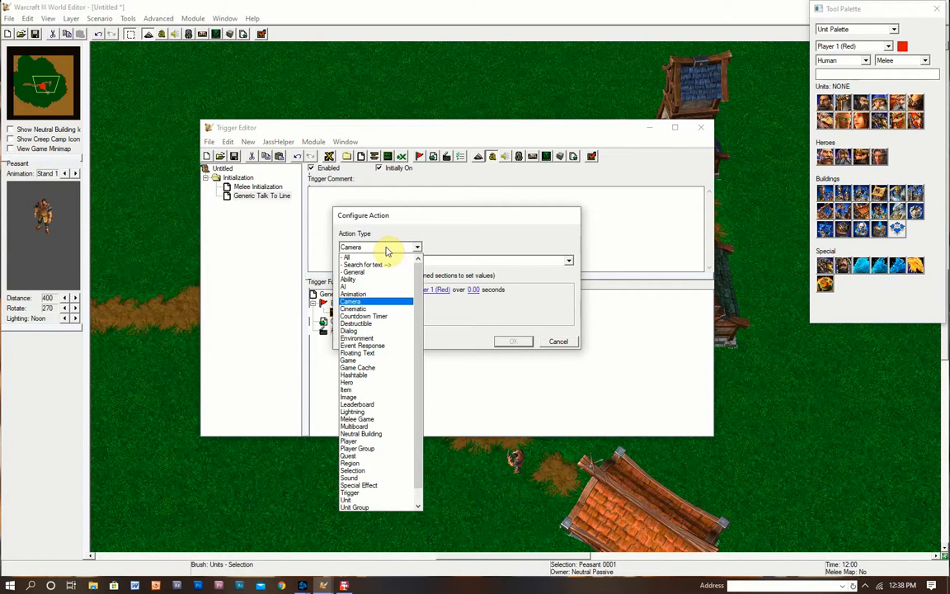
pyautogui.click(447, 247)
pyautogui.click(411, 248)
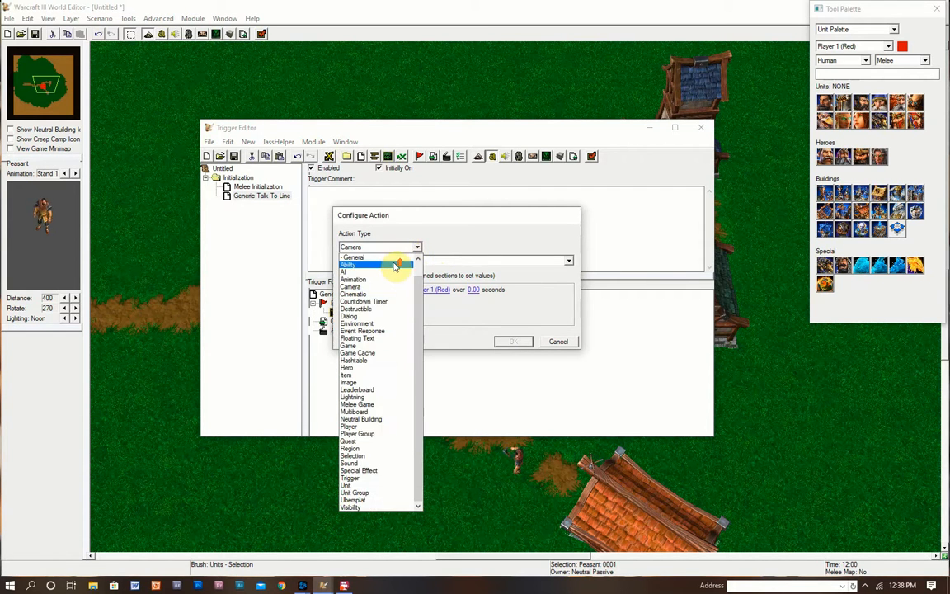
pyautogui.scroll(1, 392, 264)
pyautogui.click(387, 265)
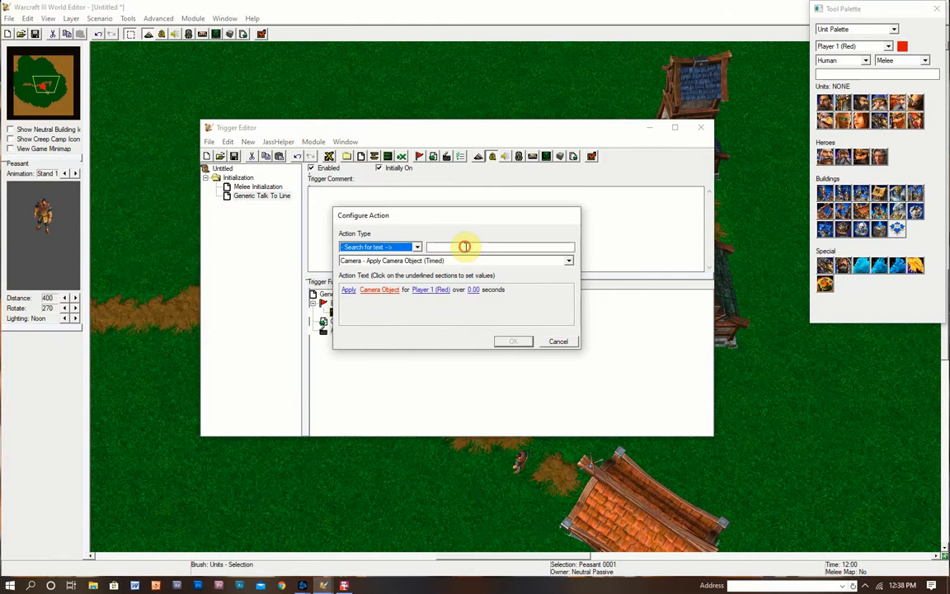
# - Search 'trans' and choose Cinematic - Transmission From Unit
pyautogui.write('cinematic')
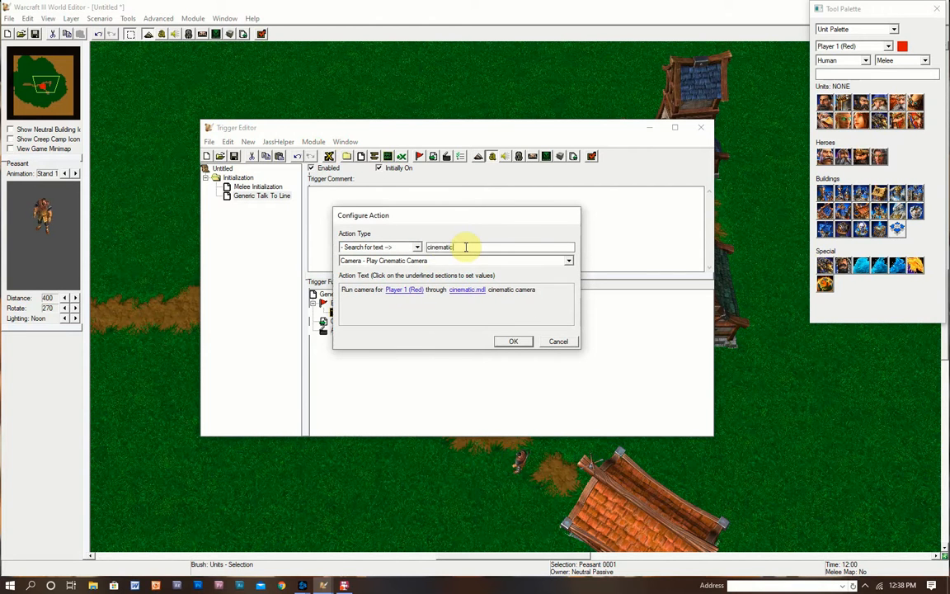
pyautogui.click(424, 261)
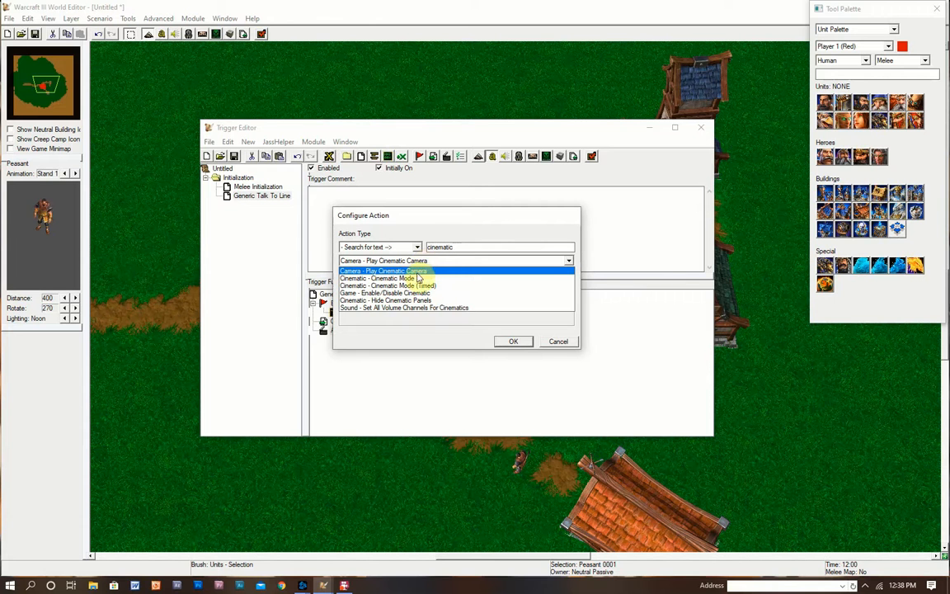
pyautogui.click(424, 345)
pyautogui.click(418, 248)
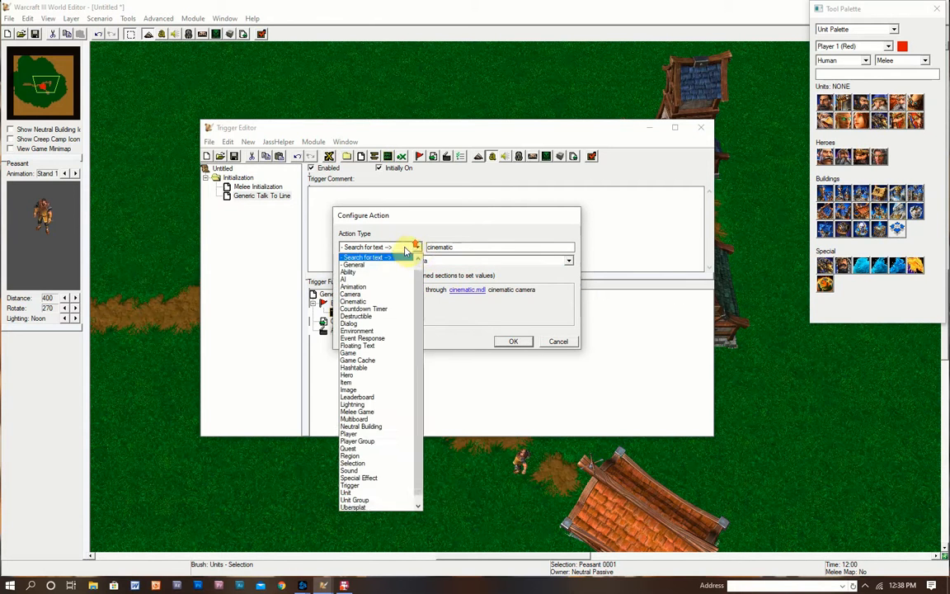
pyautogui.click(470, 247)
pyautogui.moveTo(471, 247); pyautogui.dragTo(388, 249)
pyautogui.write('transmi')
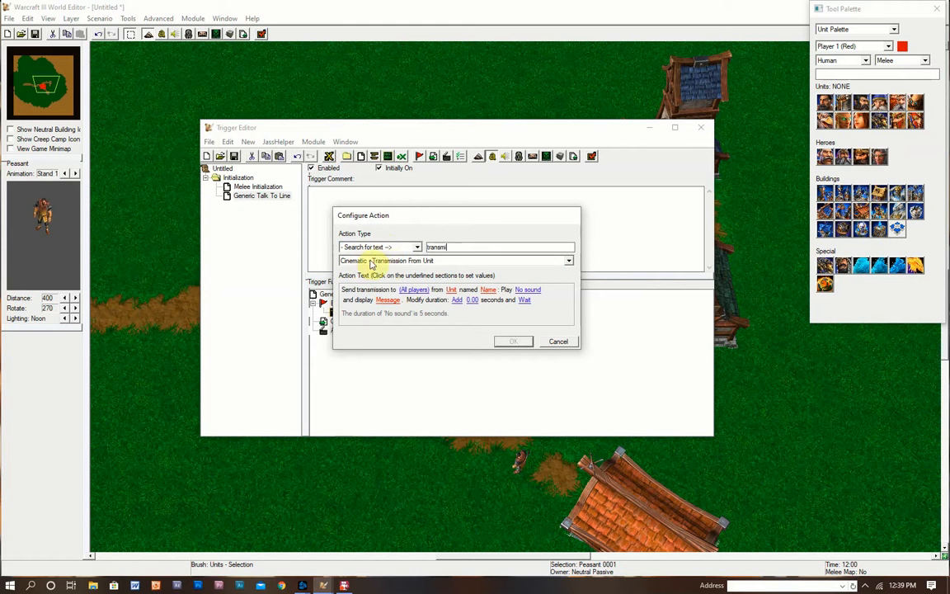
pyautogui.click(391, 261)
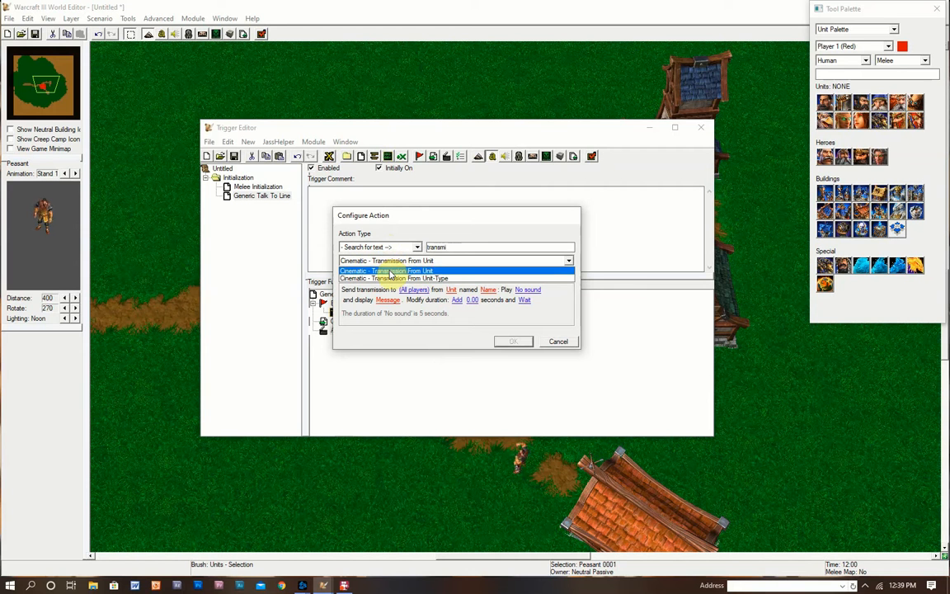
pyautogui.click(391, 272)
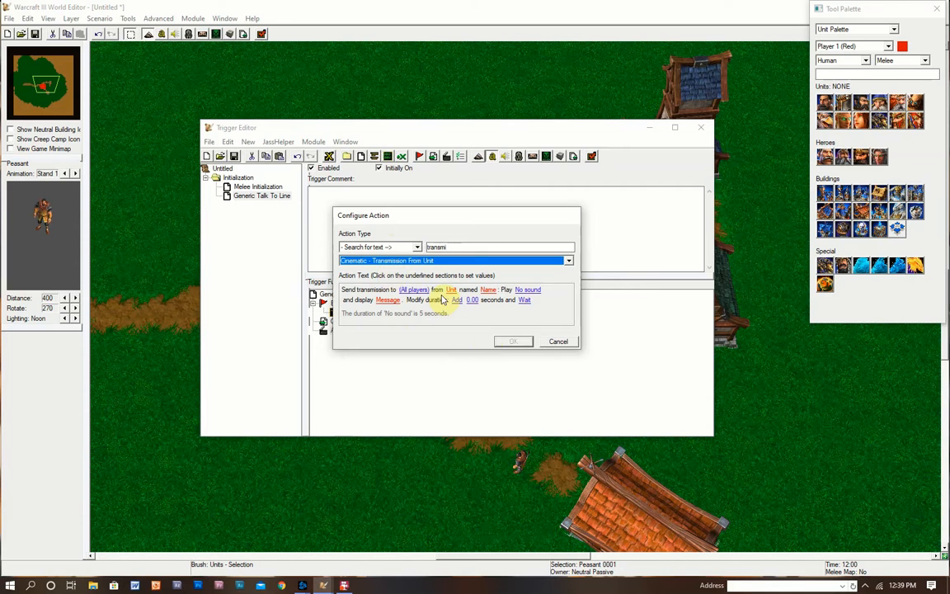
# - Keep the transmission recipients set to all players
pyautogui.moveTo(486, 213); pyautogui.dragTo(475, 166)
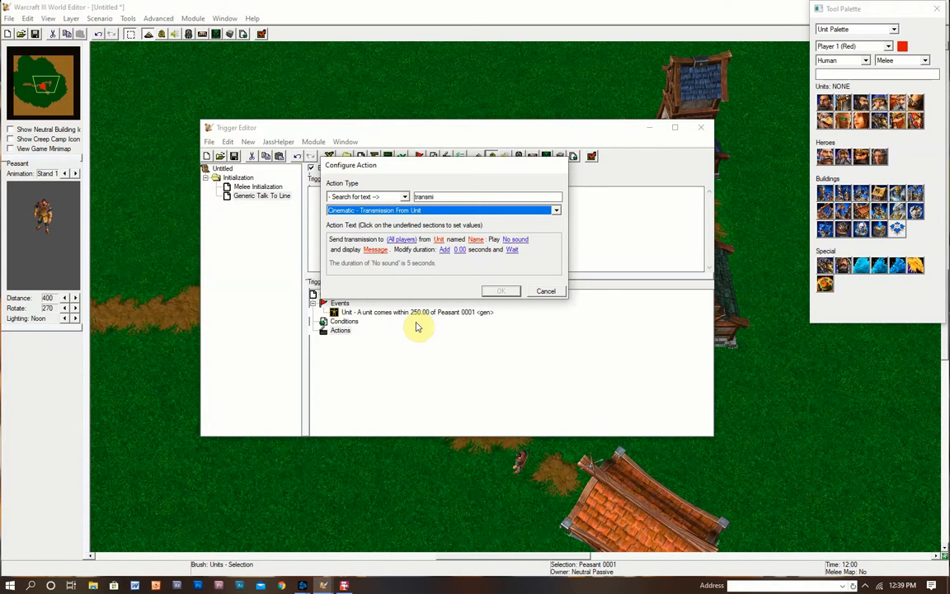
pyautogui.click(398, 239)
pyautogui.click(434, 231)
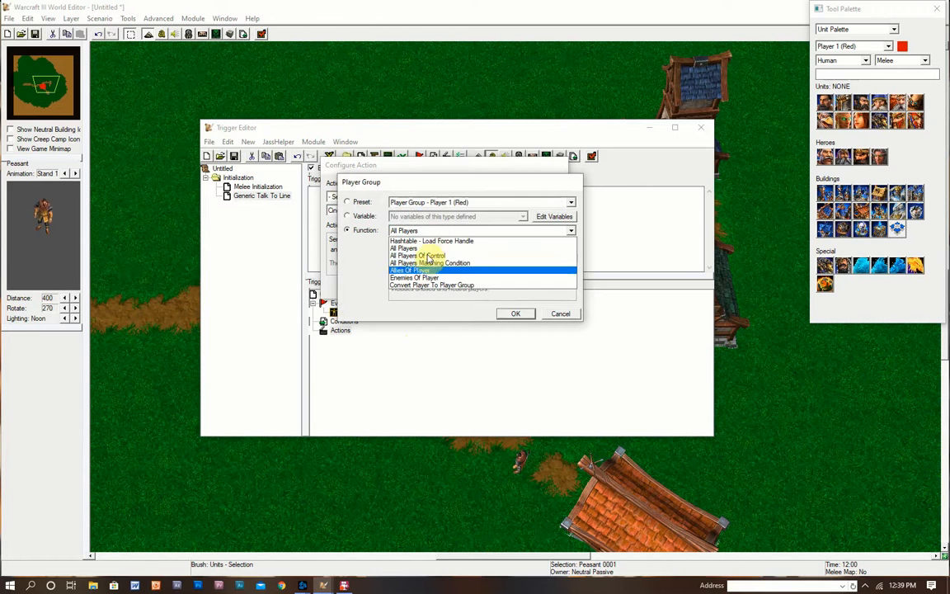
pyautogui.click(558, 314)
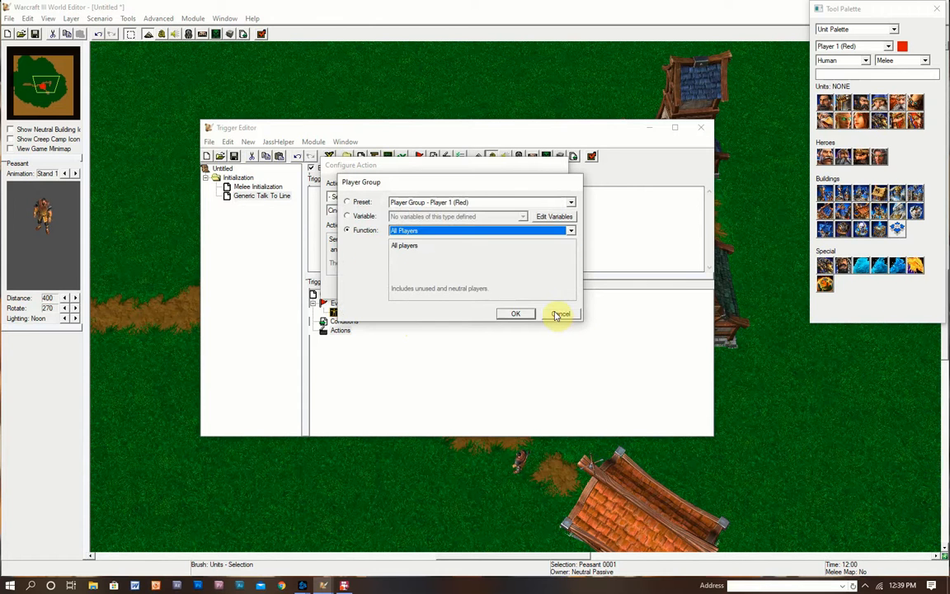
pyautogui.click(560, 314)
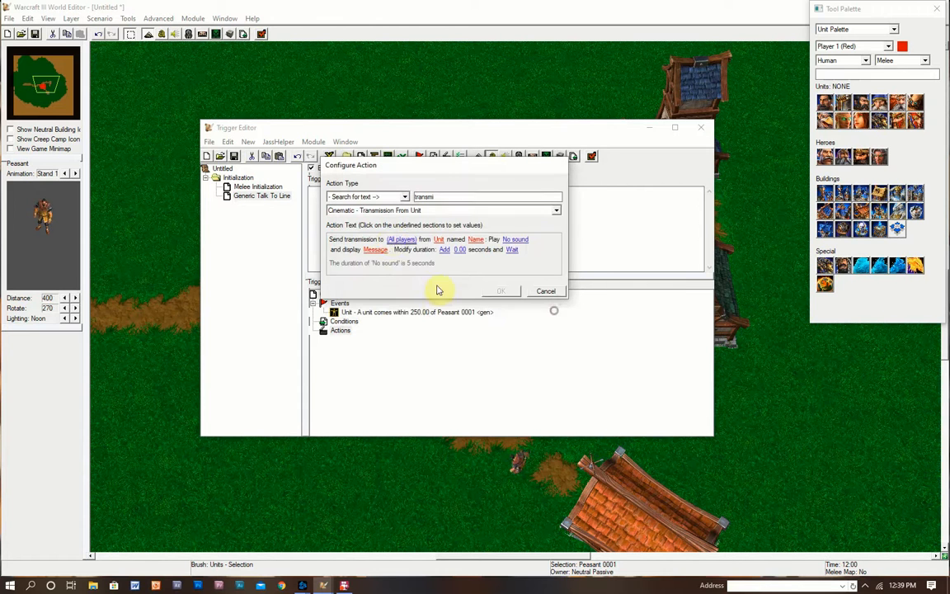
# - Set the sending unit to Peasant 0001 <gen> by picking it on the map
pyautogui.click(438, 239)
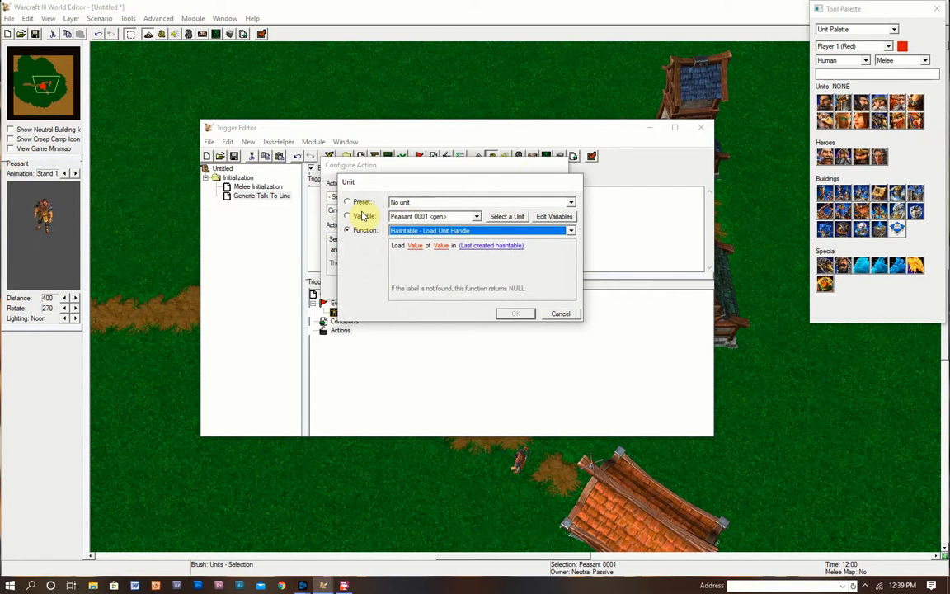
pyautogui.click(363, 216)
pyautogui.click(503, 217)
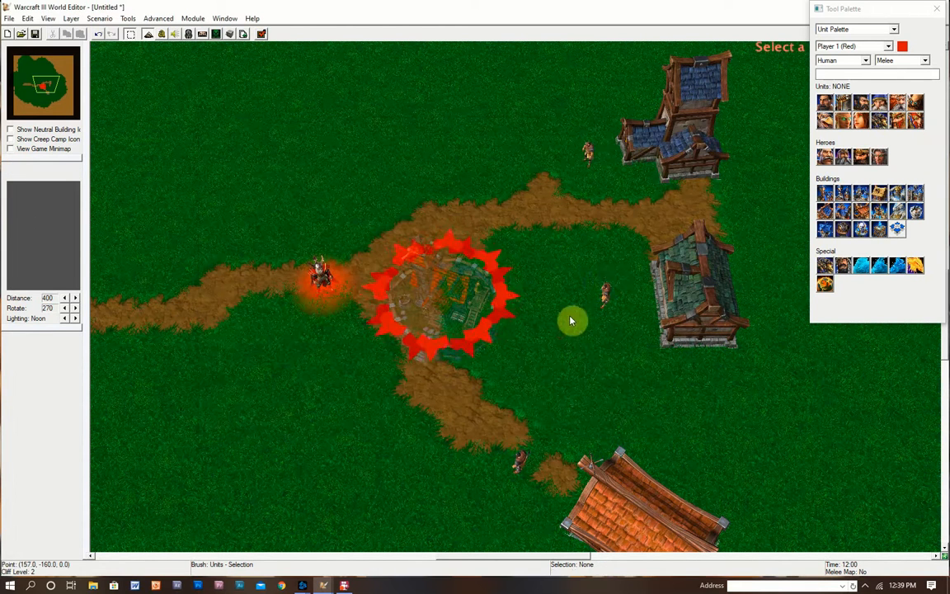
pyautogui.click(608, 286)
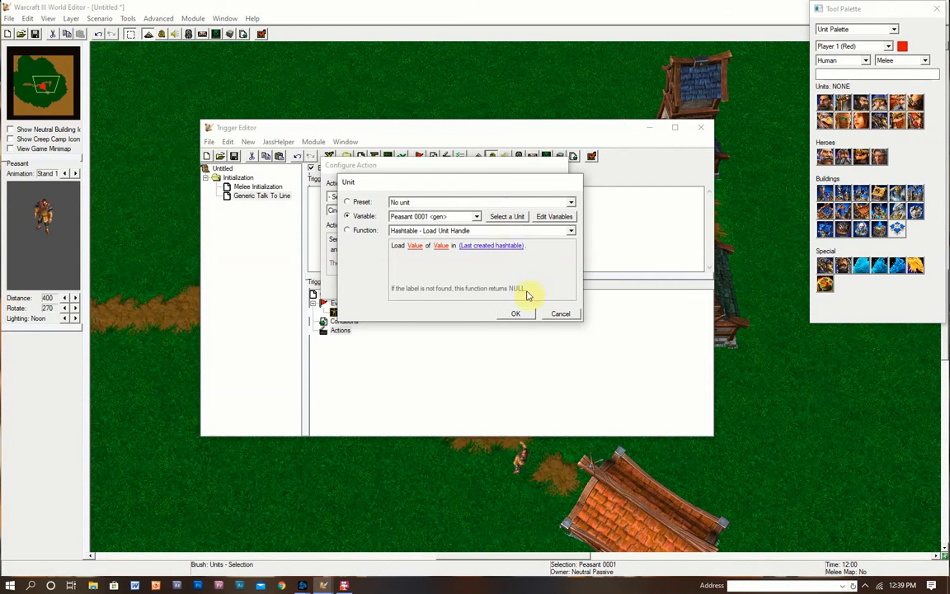
pyautogui.click(517, 313)
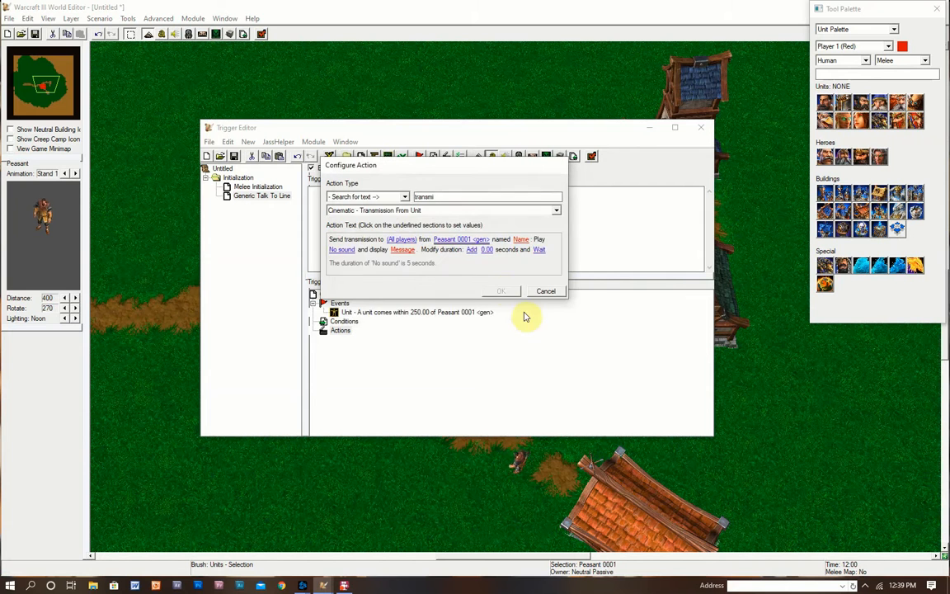
pyautogui.click(520, 239)
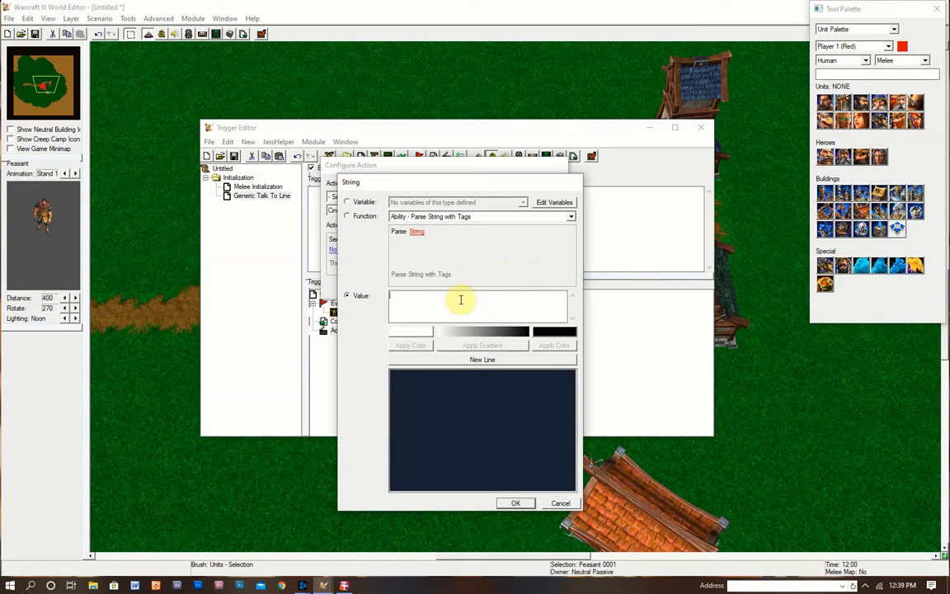
# - Set speaker name 'Bill' and message 'Hello, welcome to our village!'
pyautogui.write('Bill')
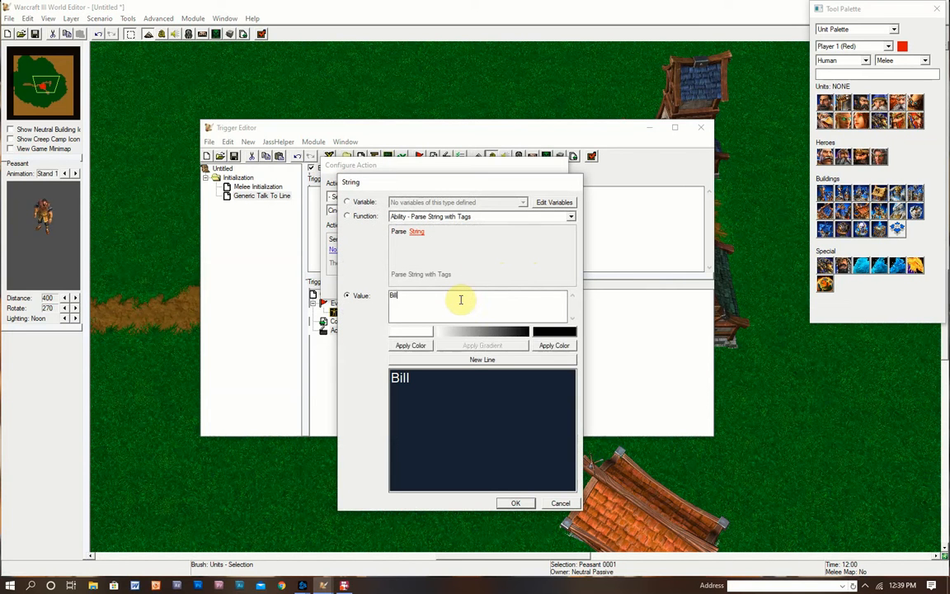
pyautogui.click(515, 503)
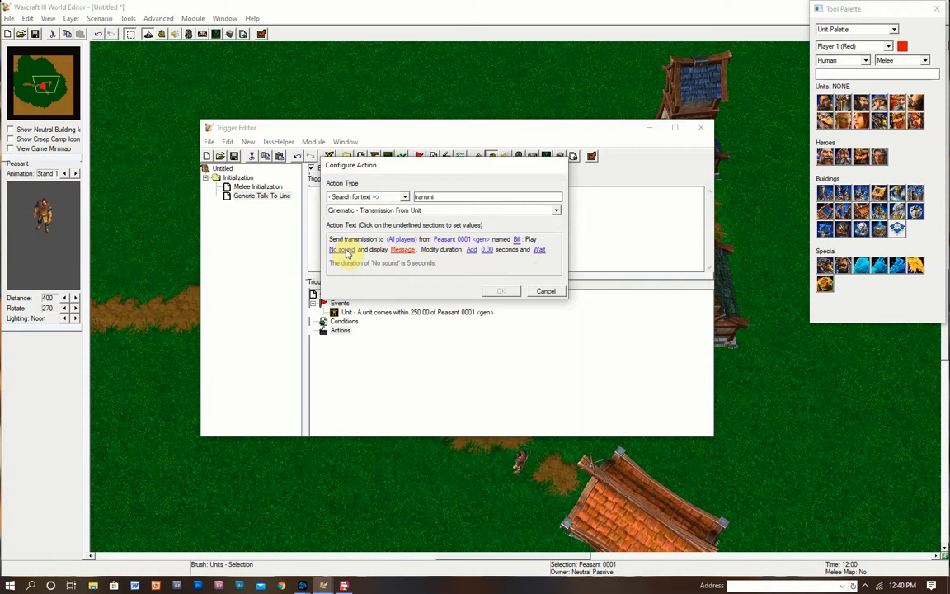
pyautogui.click(401, 250)
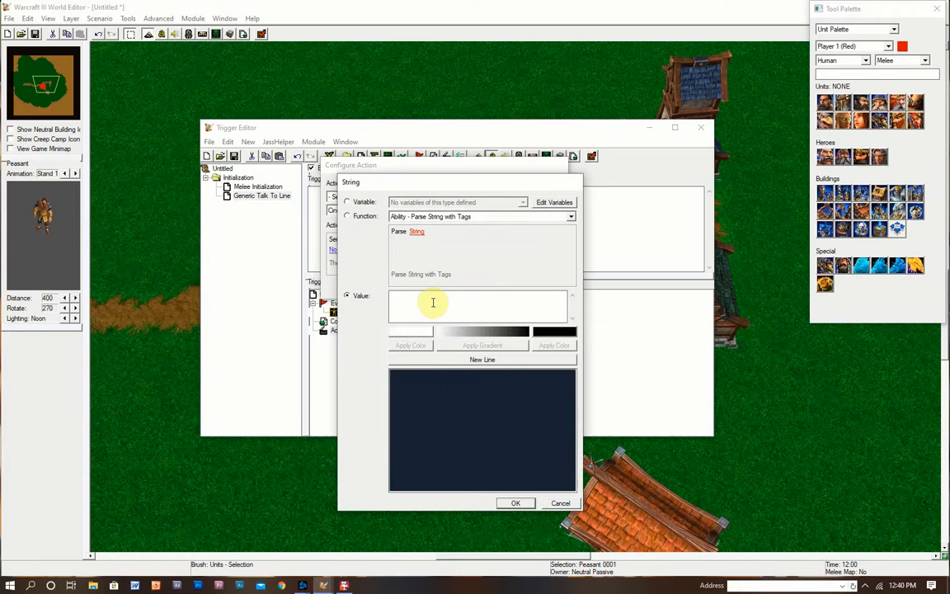
pyautogui.write('Hello, we')
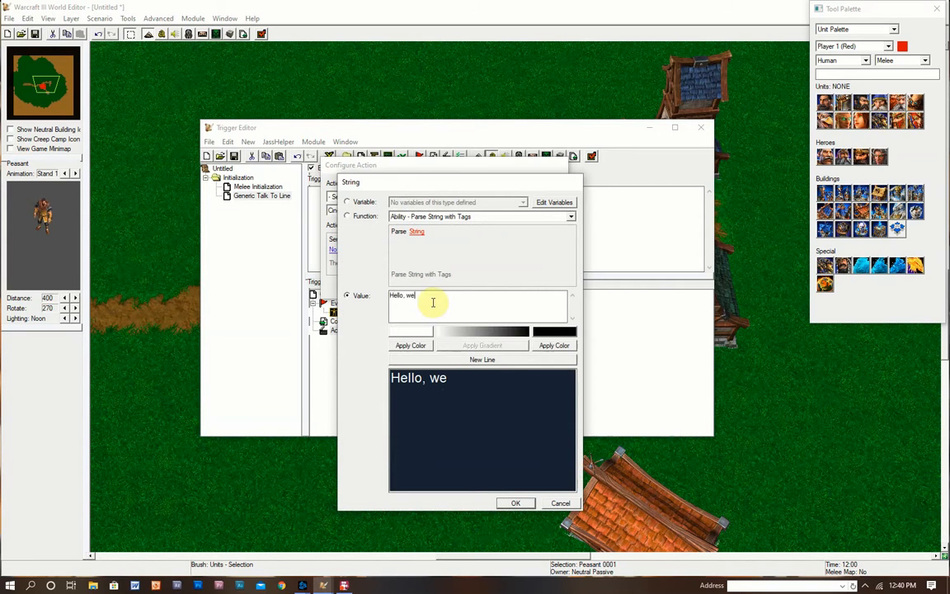
pyautogui.write('lcome to our vi')
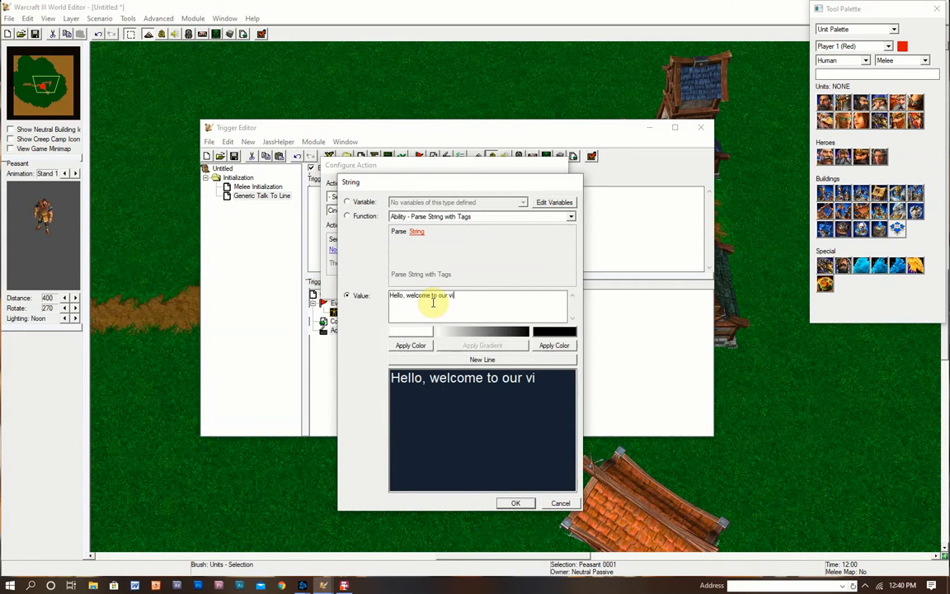
pyautogui.write('llage!')
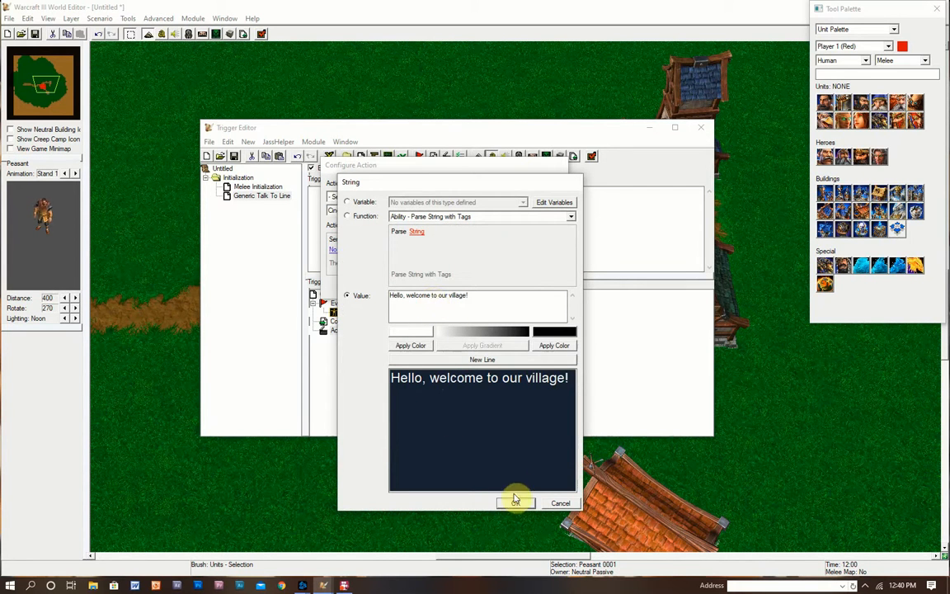
pyautogui.click(515, 503)
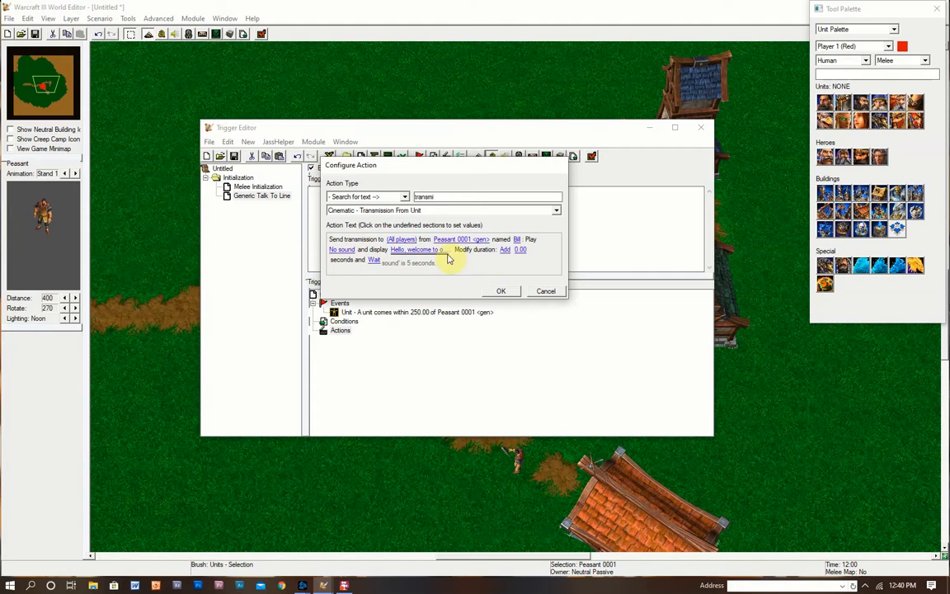
# - Keep the duration modifier at Add and enter 2.00 as the amount
pyautogui.click(506, 249)
pyautogui.click(560, 231)
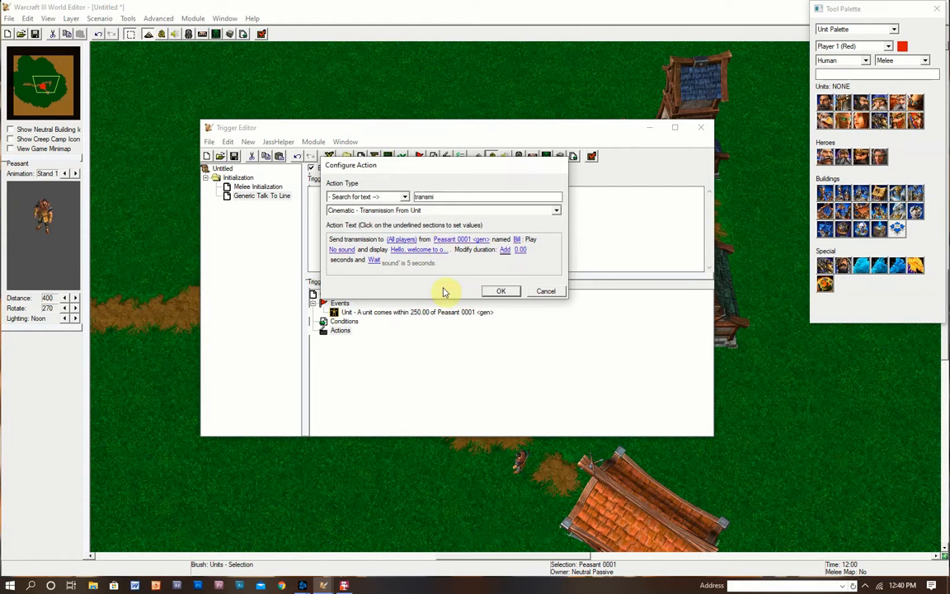
pyautogui.click(504, 250)
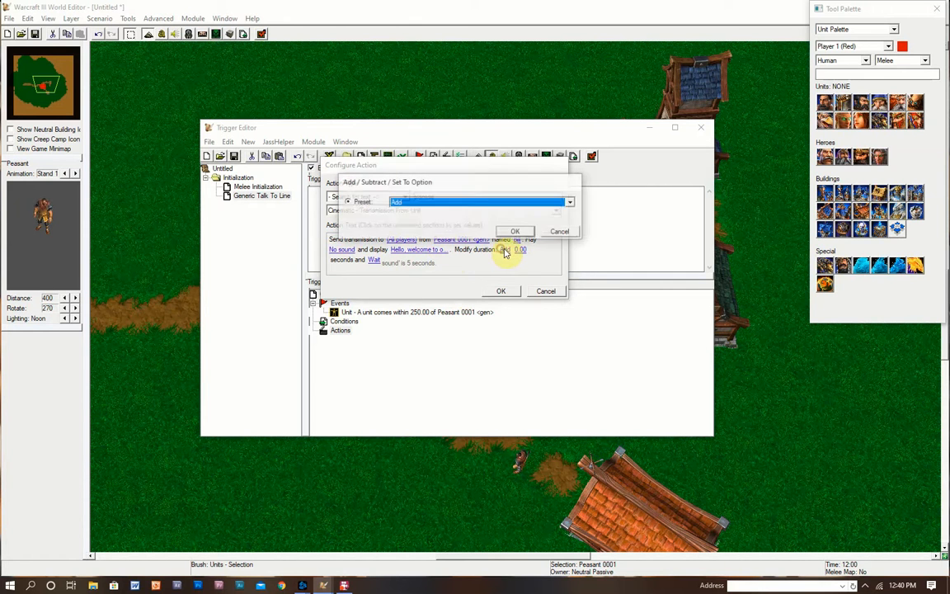
pyautogui.click(463, 203)
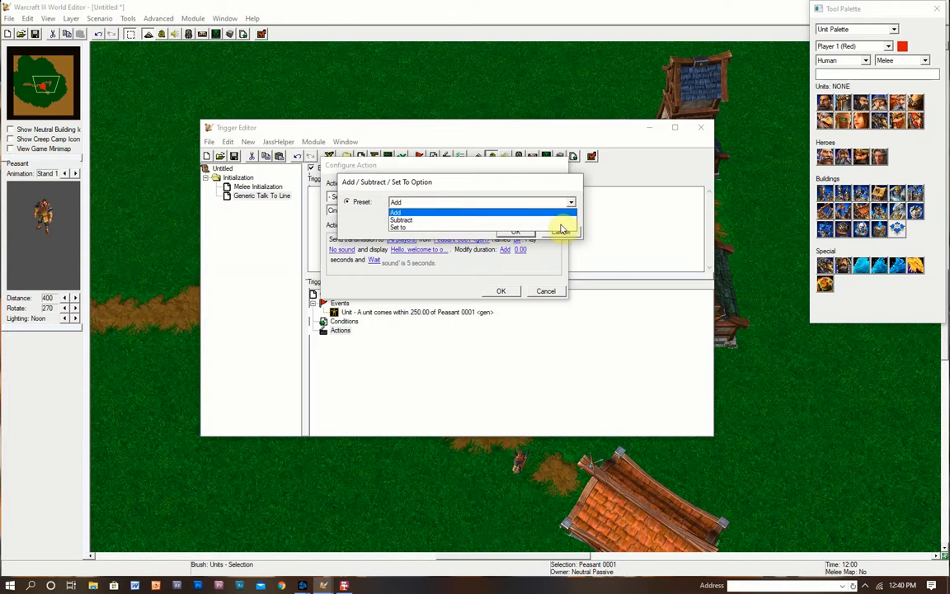
pyautogui.click(488, 231)
pyautogui.click(554, 232)
pyautogui.click(520, 250)
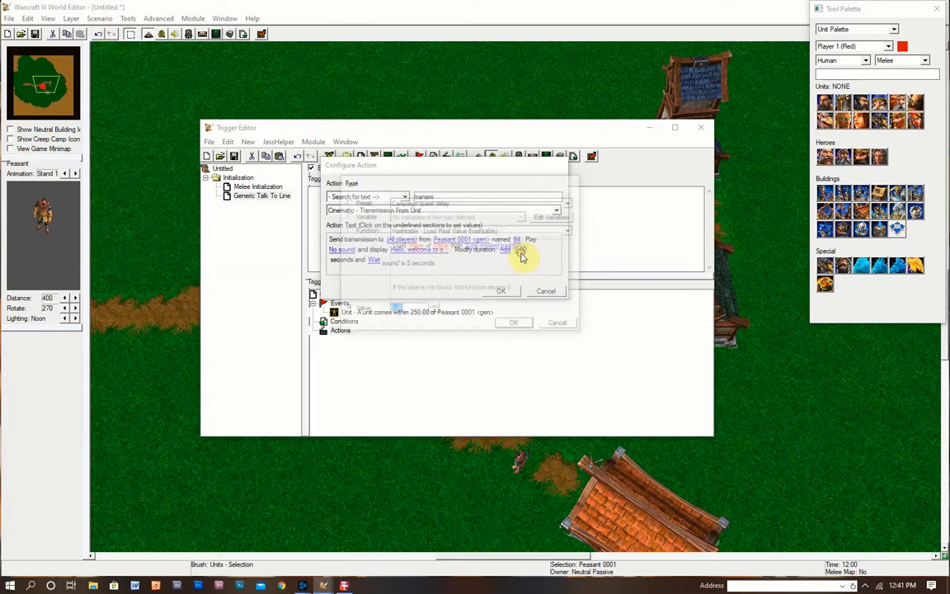
pyautogui.write('2.00')
pyautogui.click(512, 325)
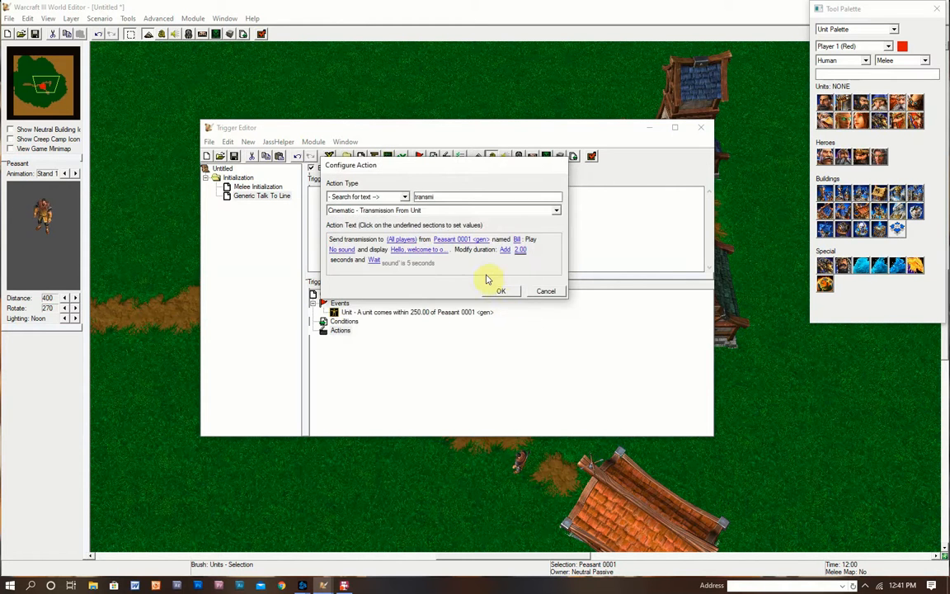
# - Set the transmission's wait option to Don't Wait
pyautogui.click(375, 261)
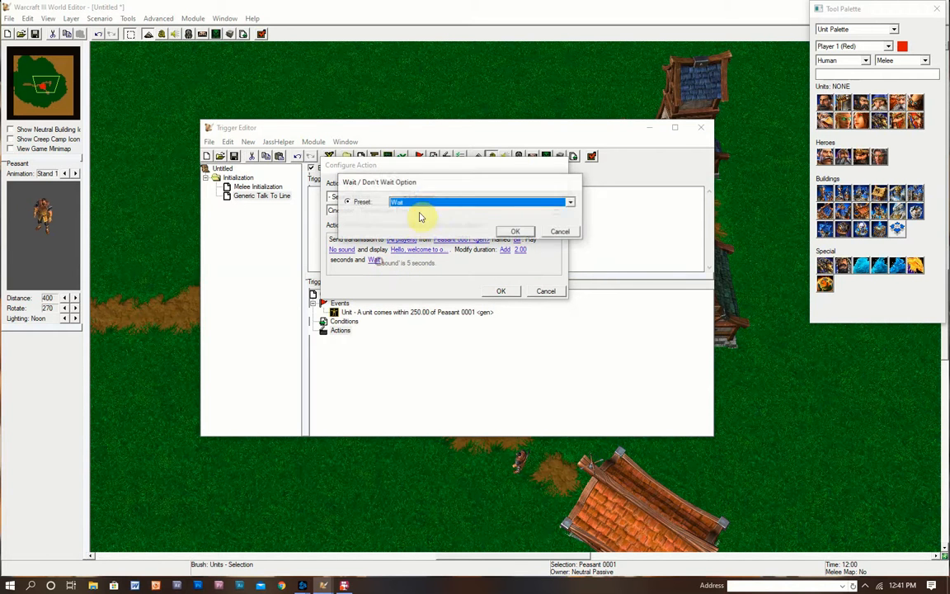
pyautogui.click(427, 202)
pyautogui.click(416, 219)
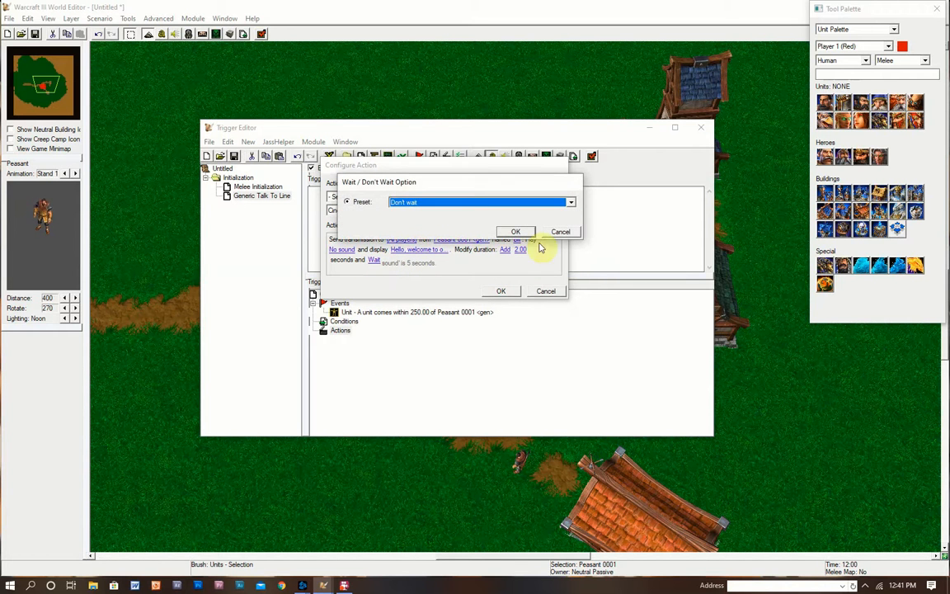
pyautogui.click(515, 232)
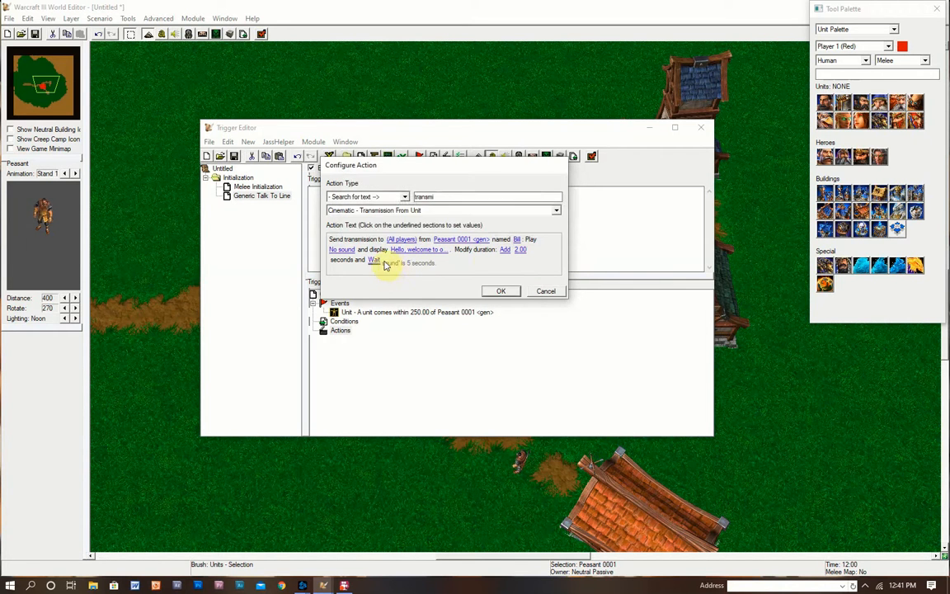
# - Switch the duration modifier to Subtract, keeping the amount at 2.00
pyautogui.click(505, 250)
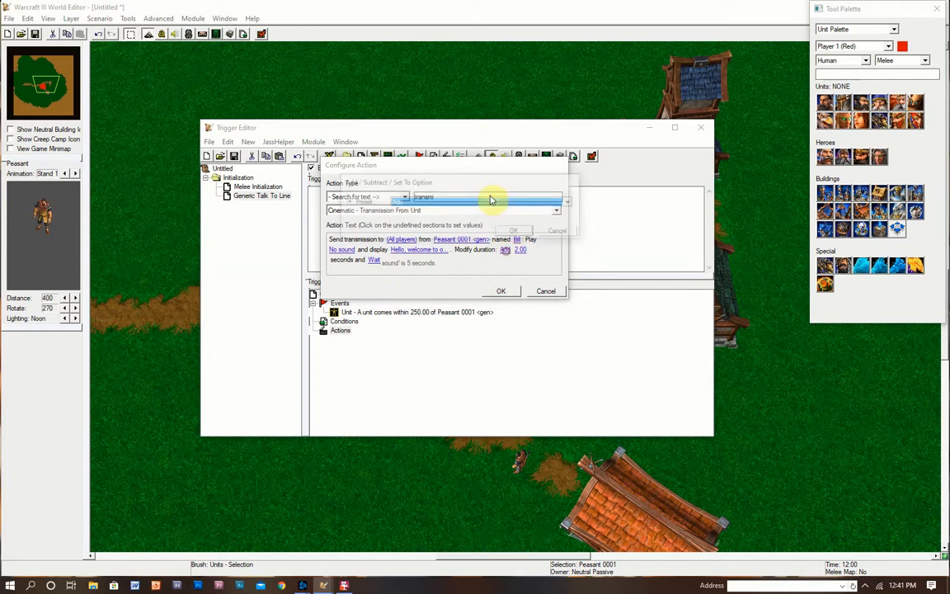
pyautogui.click(475, 202)
pyautogui.click(465, 213)
pyautogui.click(523, 234)
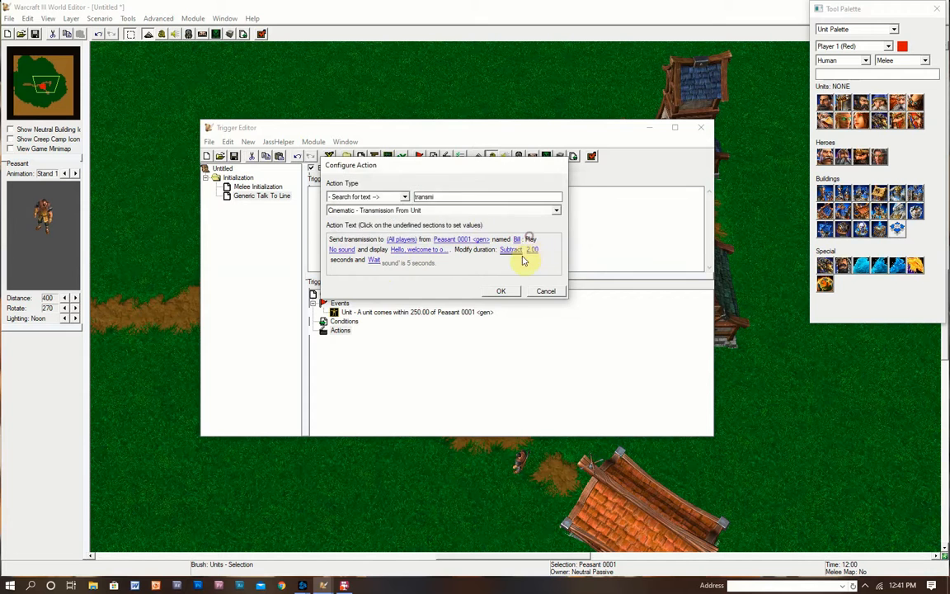
pyautogui.click(532, 252)
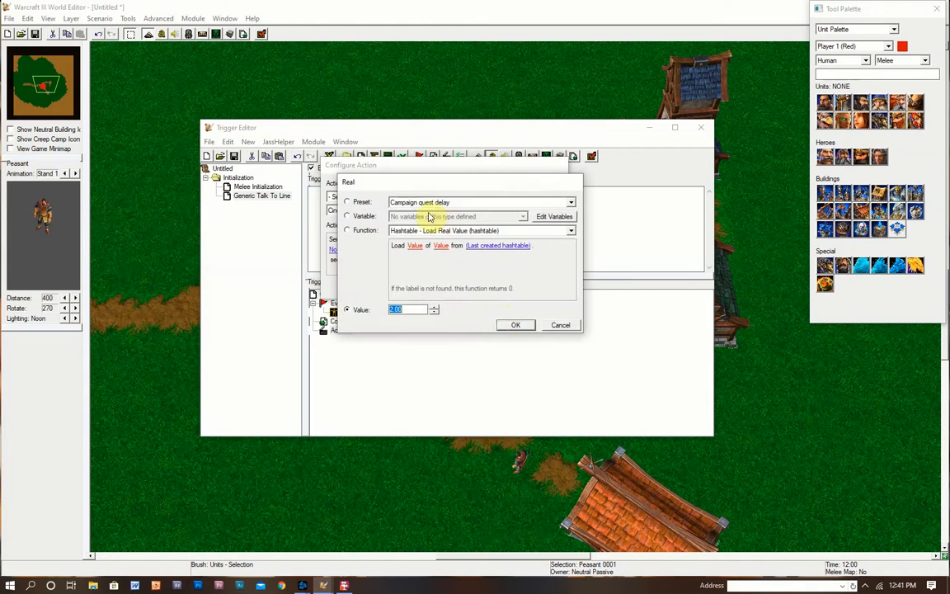
pyautogui.click(549, 327)
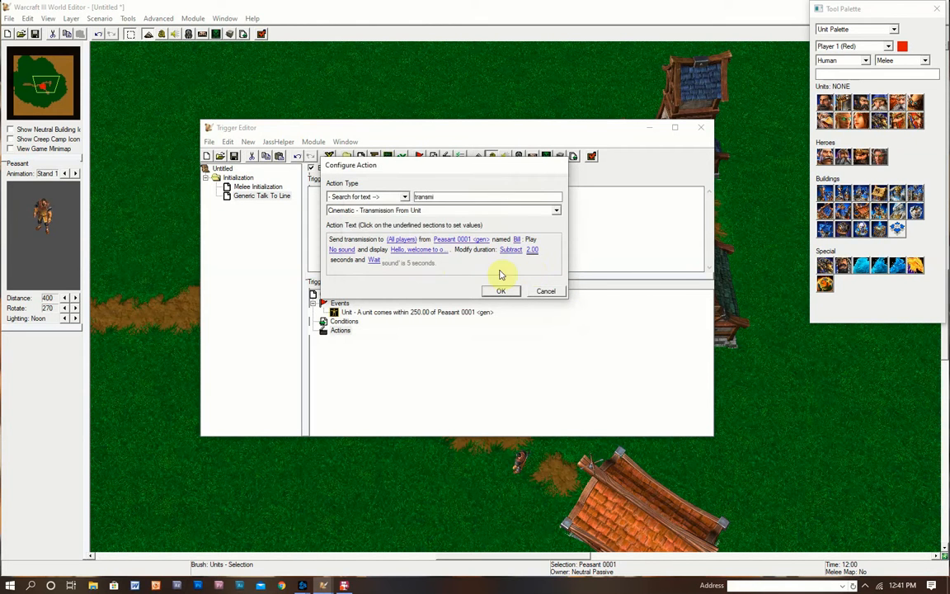
# - Change the duration to Set to 4.00 seconds
pyautogui.click(510, 249)
pyautogui.click(439, 203)
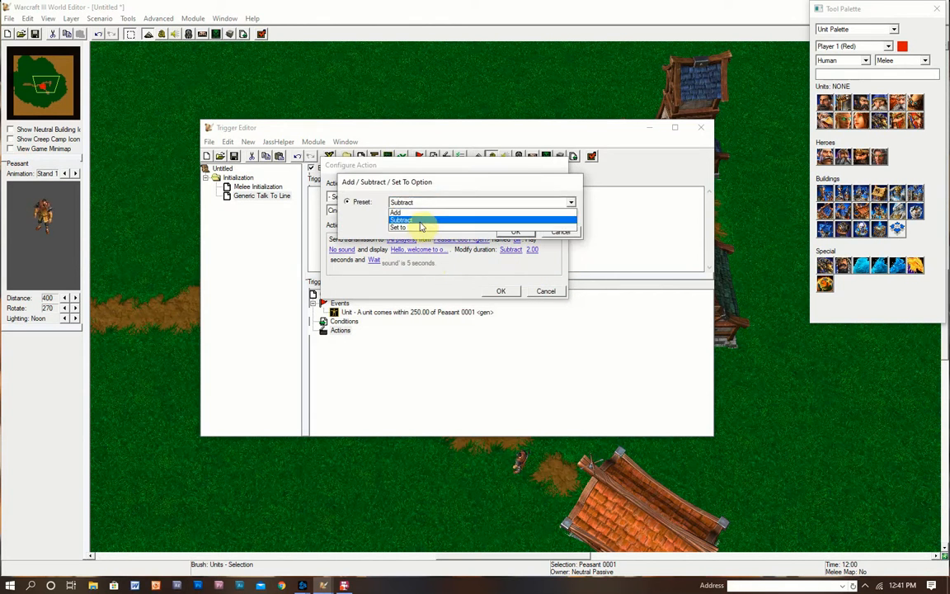
pyautogui.click(417, 216)
pyautogui.click(507, 233)
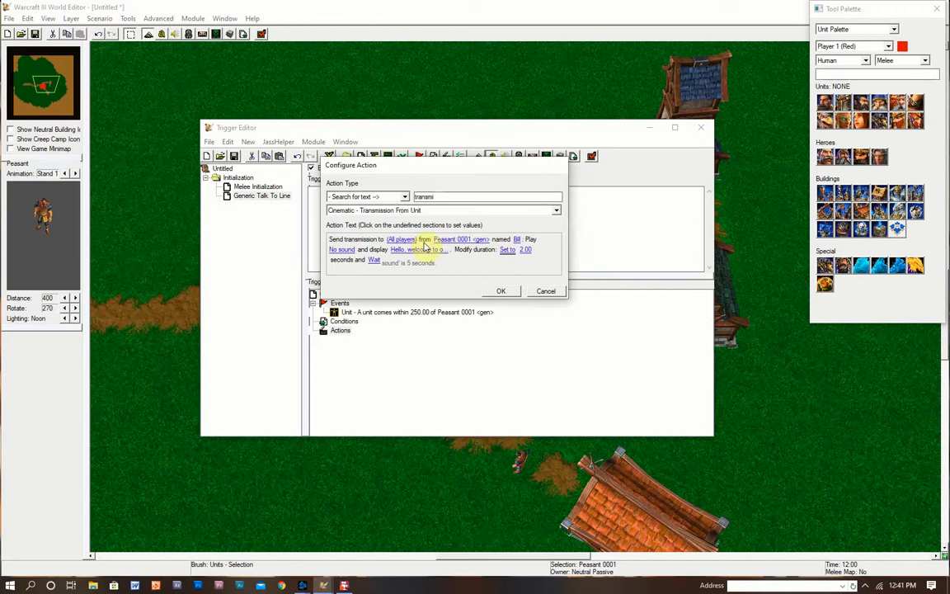
pyautogui.click(523, 250)
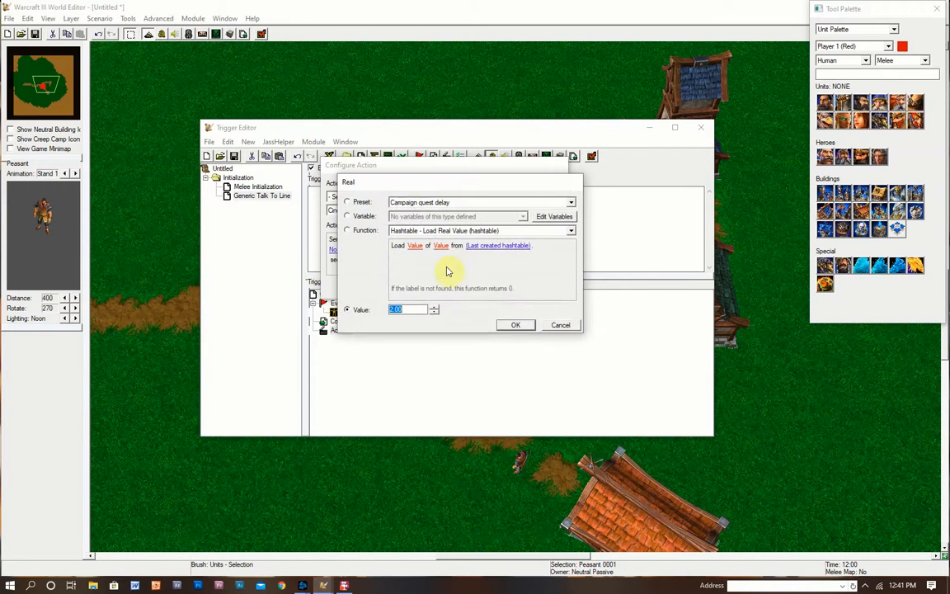
pyautogui.write('4')
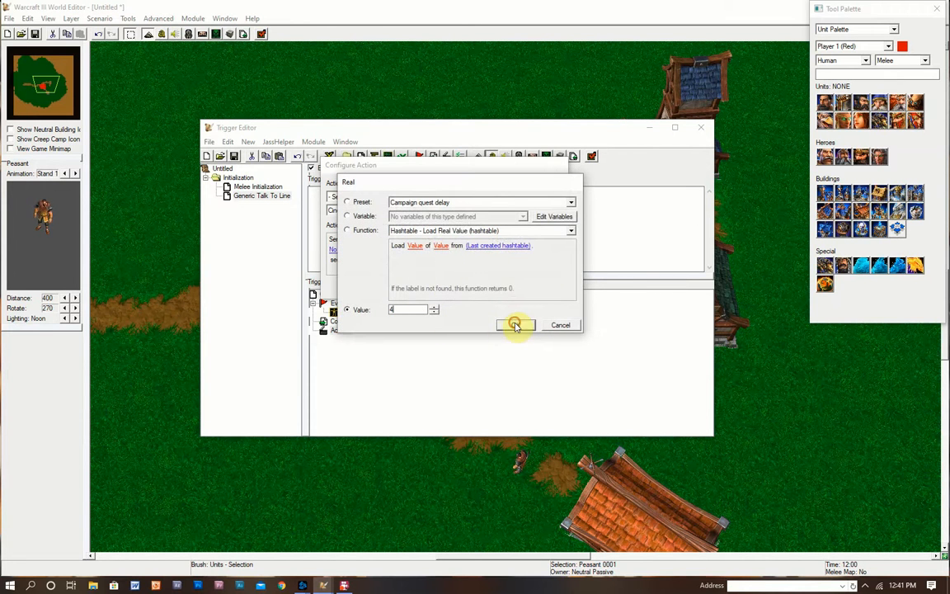
pyautogui.click(516, 324)
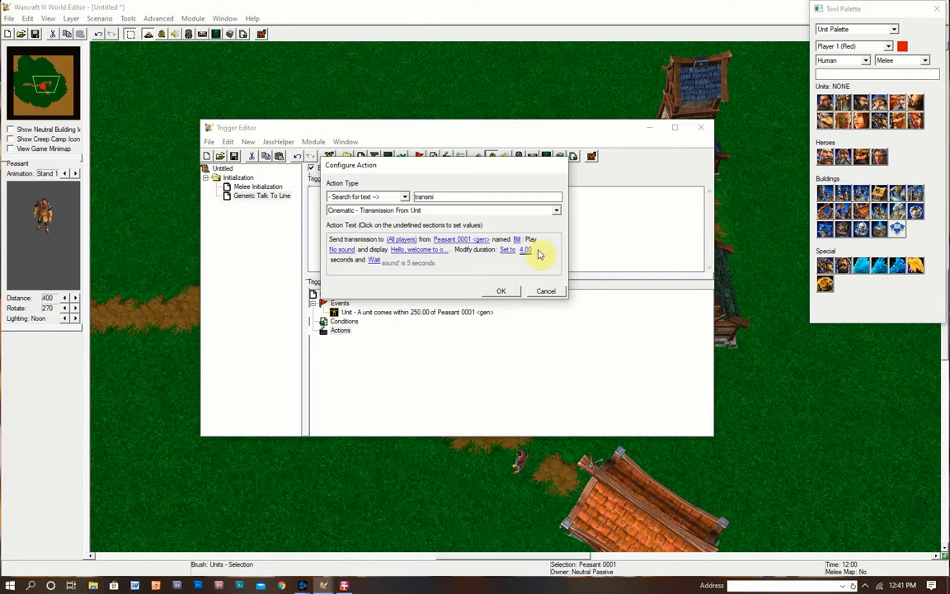
# - Add the 4.00-second transmission action, widen the Trigger Editor, and run Test Map
pyautogui.click(503, 292)
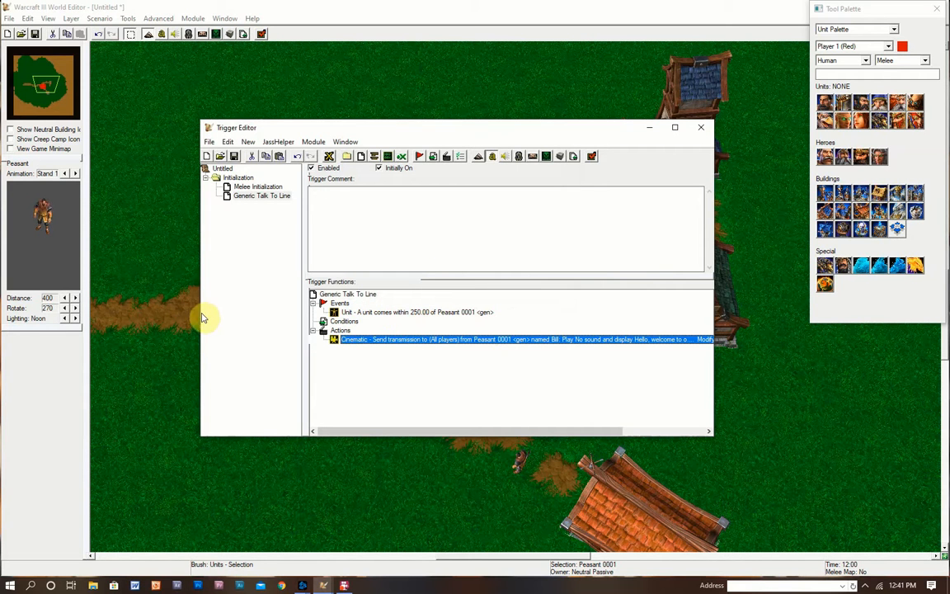
pyautogui.moveTo(200, 311); pyautogui.dragTo(146, 308)
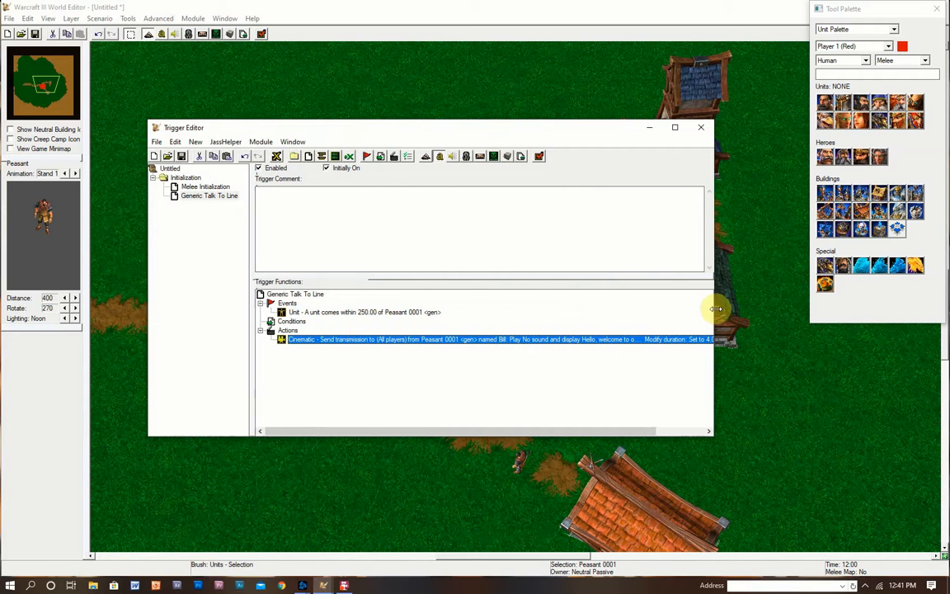
pyautogui.moveTo(717, 316); pyautogui.dragTo(786, 320)
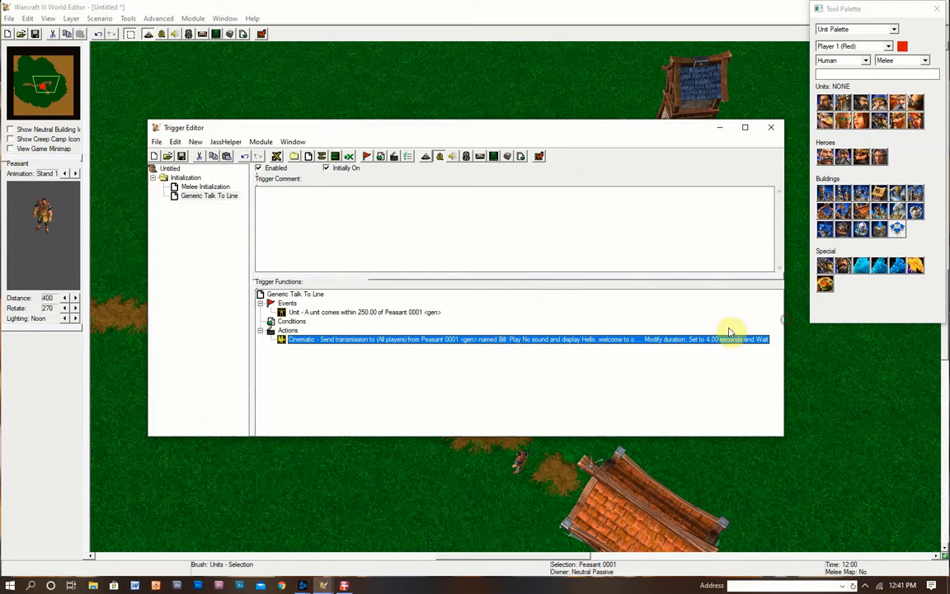
pyautogui.click(262, 34)
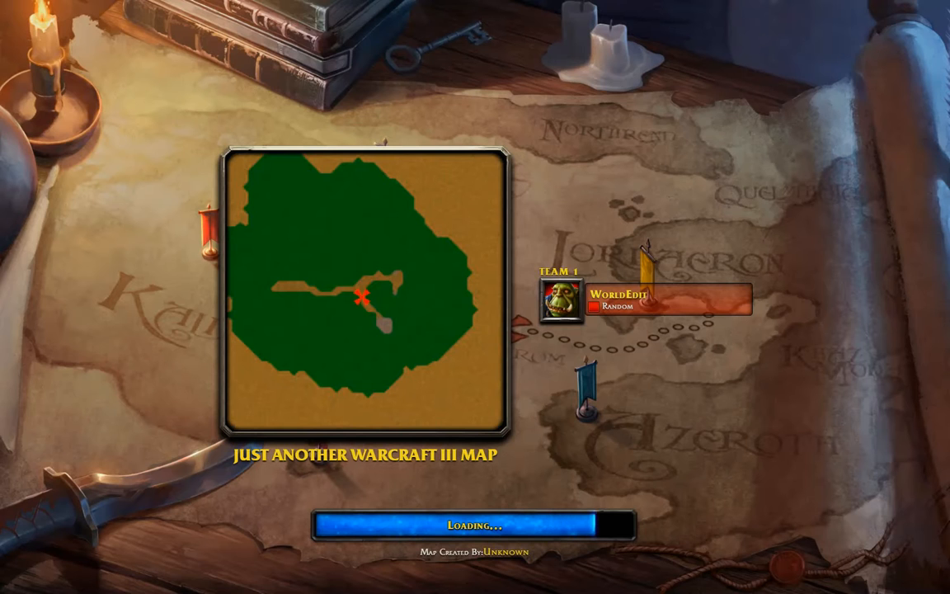
# - Start the test game and walk the hero past the peasant to trigger the welcome greeting
pyautogui.press('space')
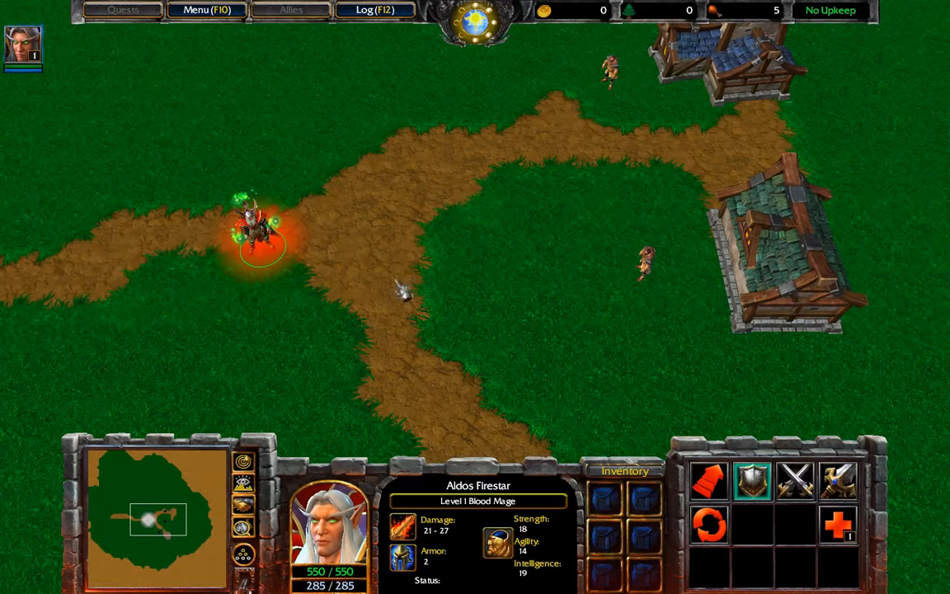
pyautogui.rightClick(622, 275)
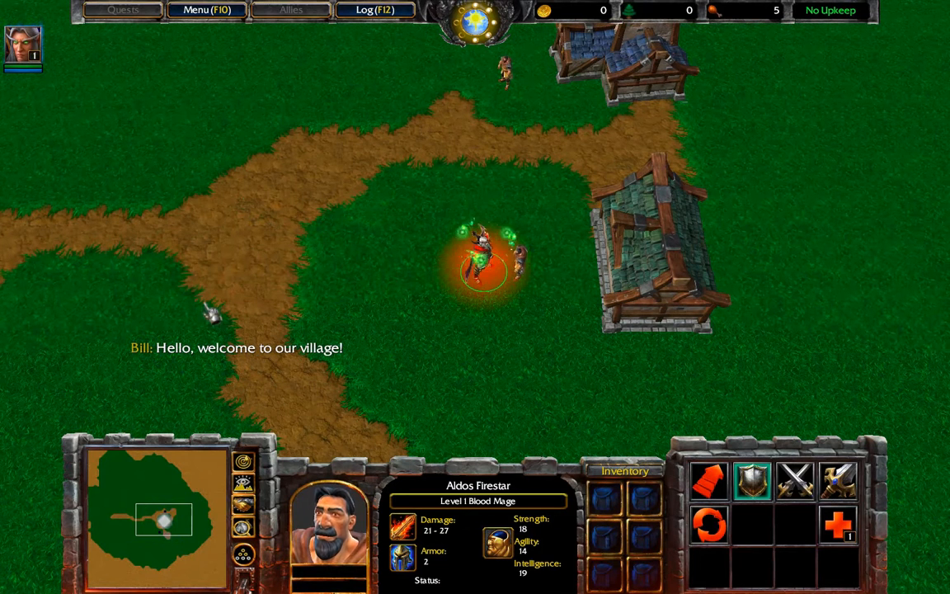
pyautogui.rightClick(136, 227)
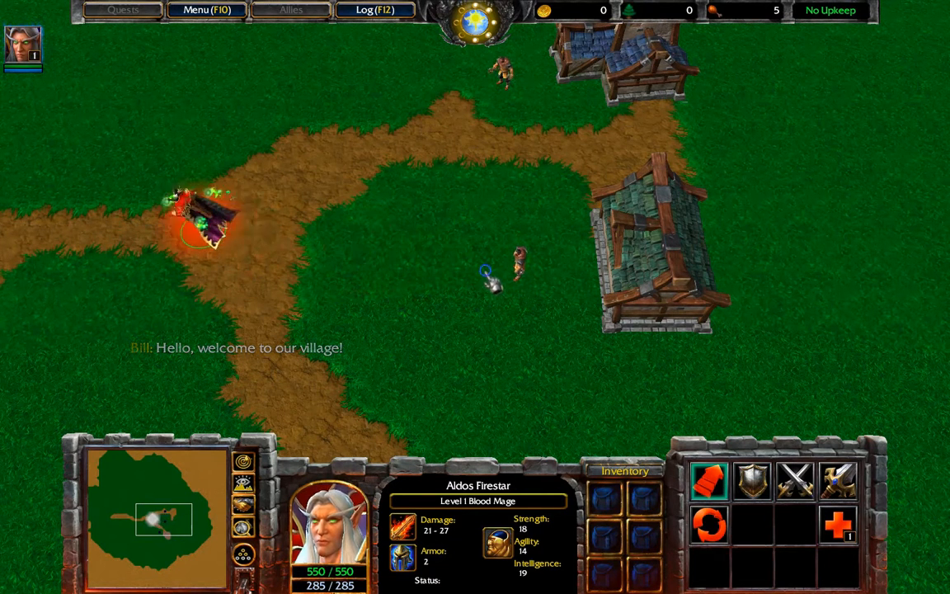
pyautogui.rightClick(487, 270)
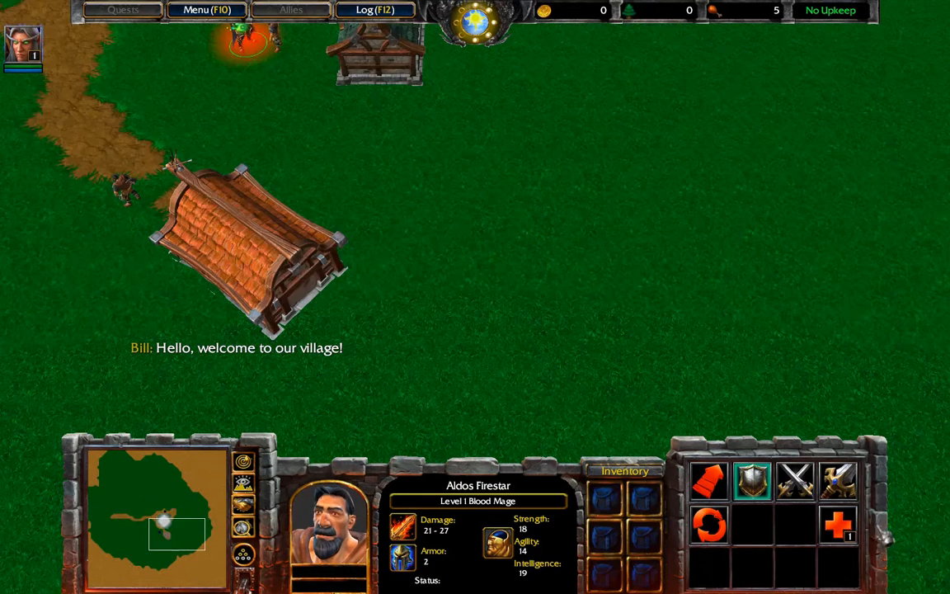
pyautogui.rightClick(487, 267)
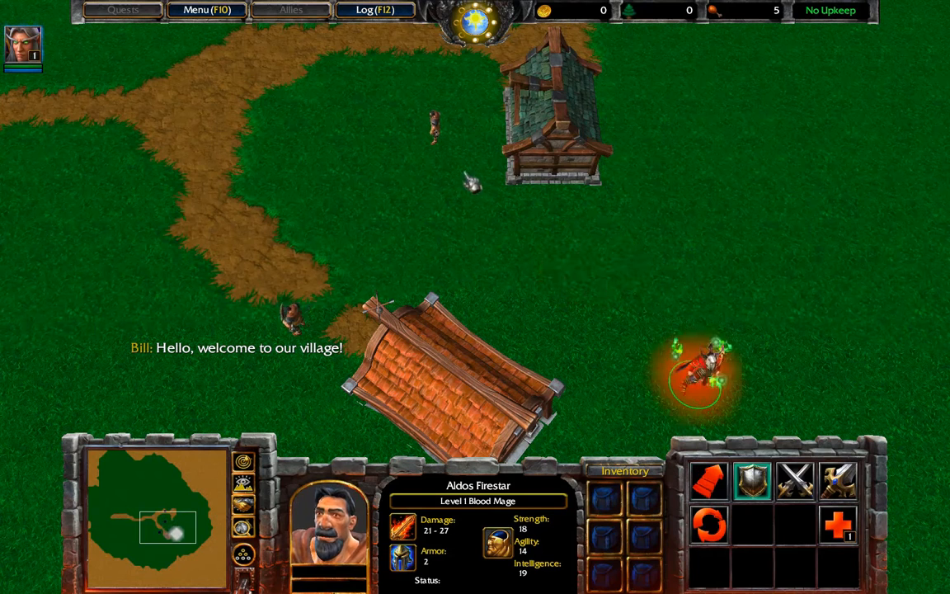
pyautogui.rightClick(493, 211)
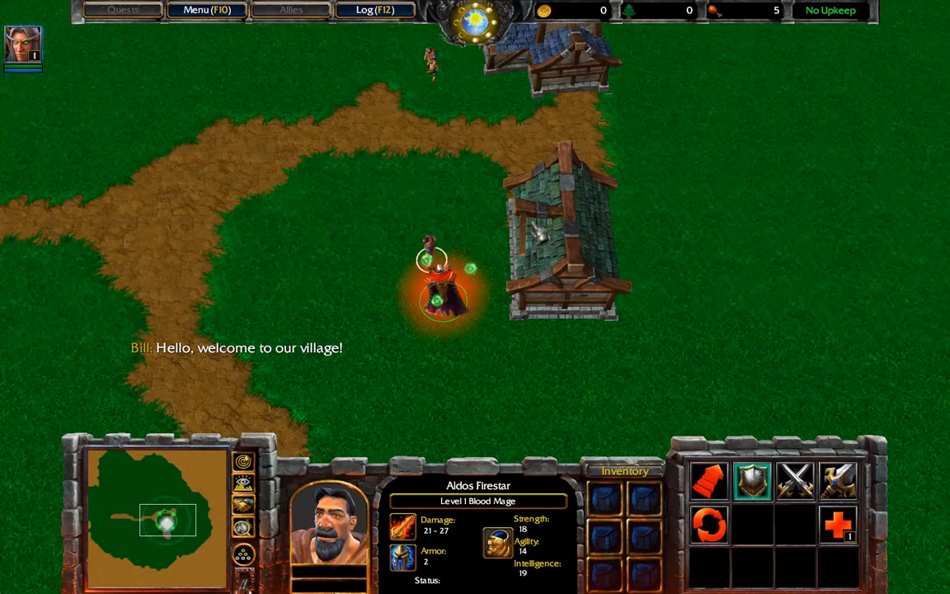
pyautogui.scroll(5, 248, 194)
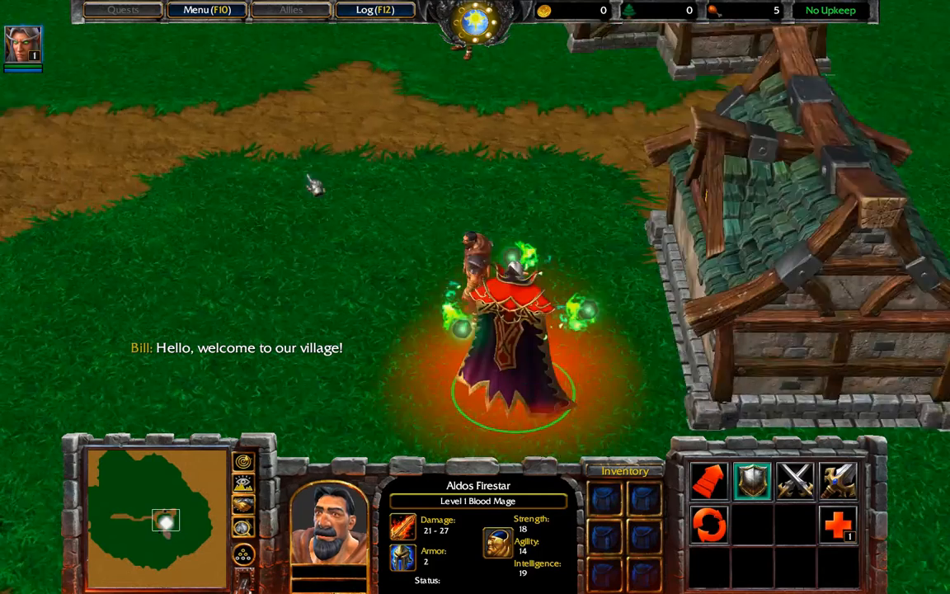
pyautogui.scroll(3, 314, 185)
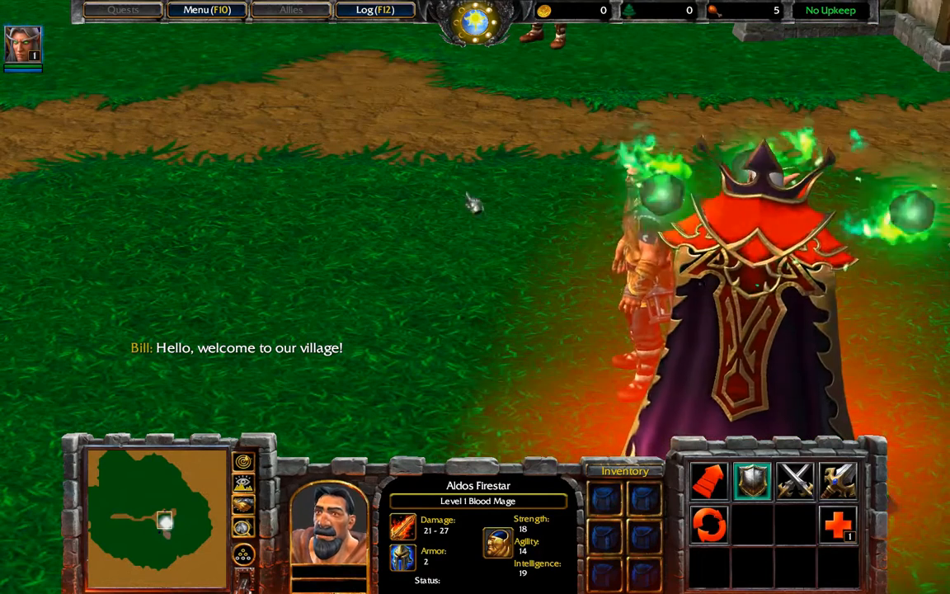
pyautogui.scroll(-2, 773, 317)
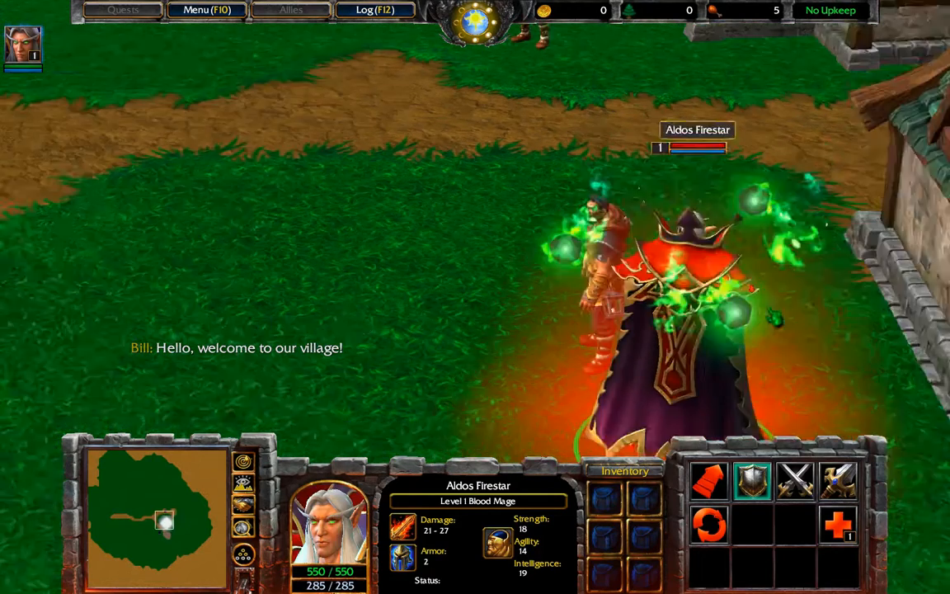
pyautogui.scroll(-5, 774, 317)
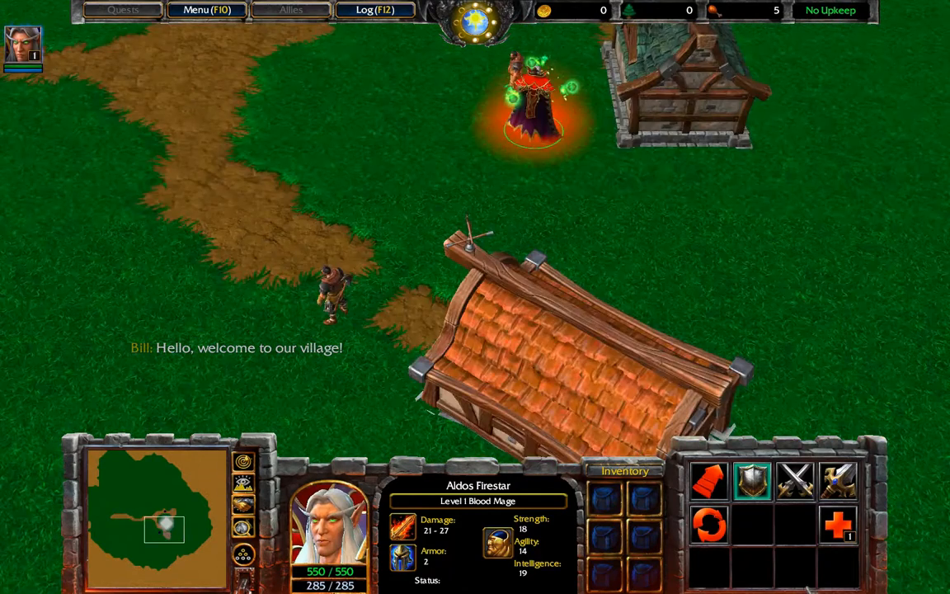
# - Exit the test game via Menu > End Game and return to the World Editor's Trigger Editor
pyautogui.click(206, 9)
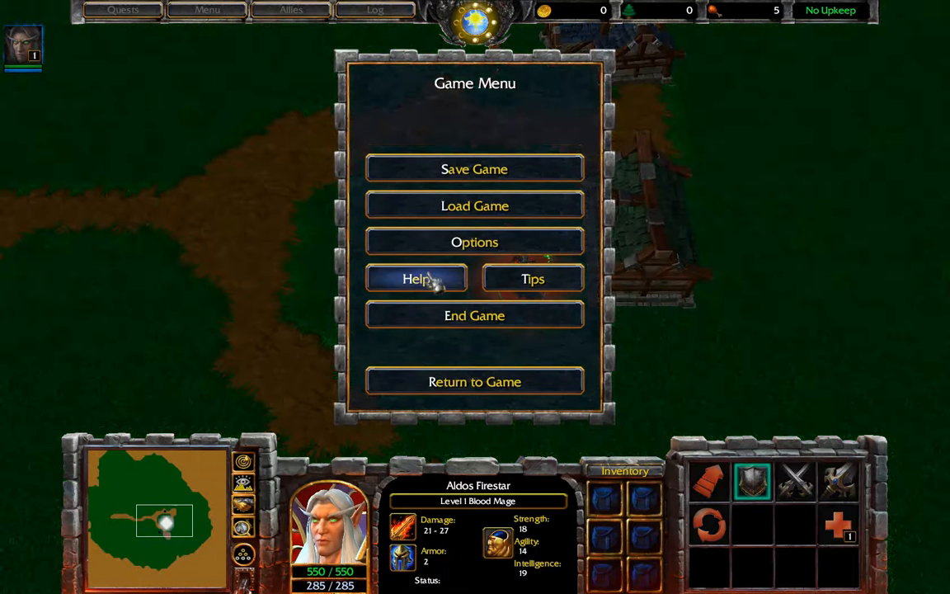
pyautogui.click(441, 315)
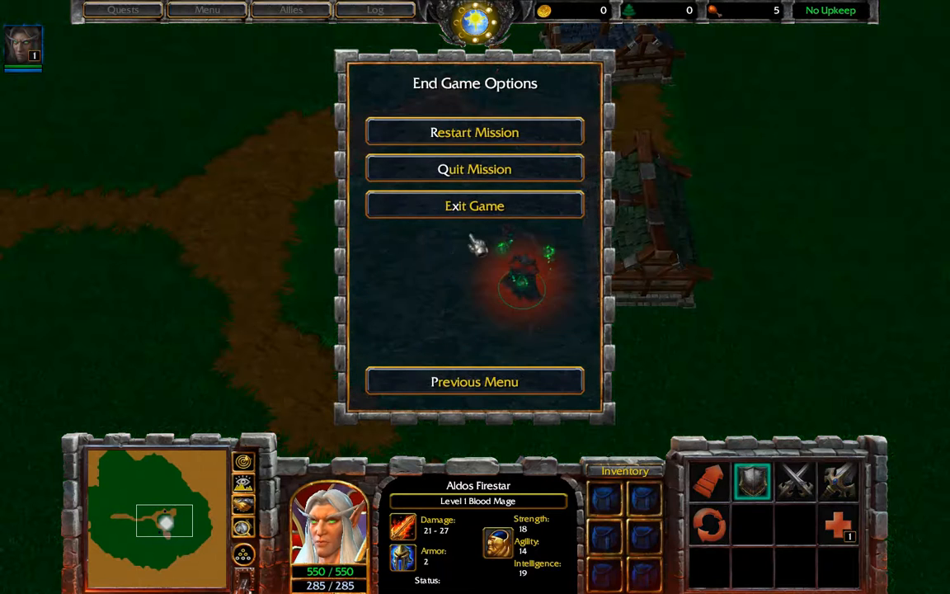
pyautogui.click(433, 205)
pyautogui.click(447, 289)
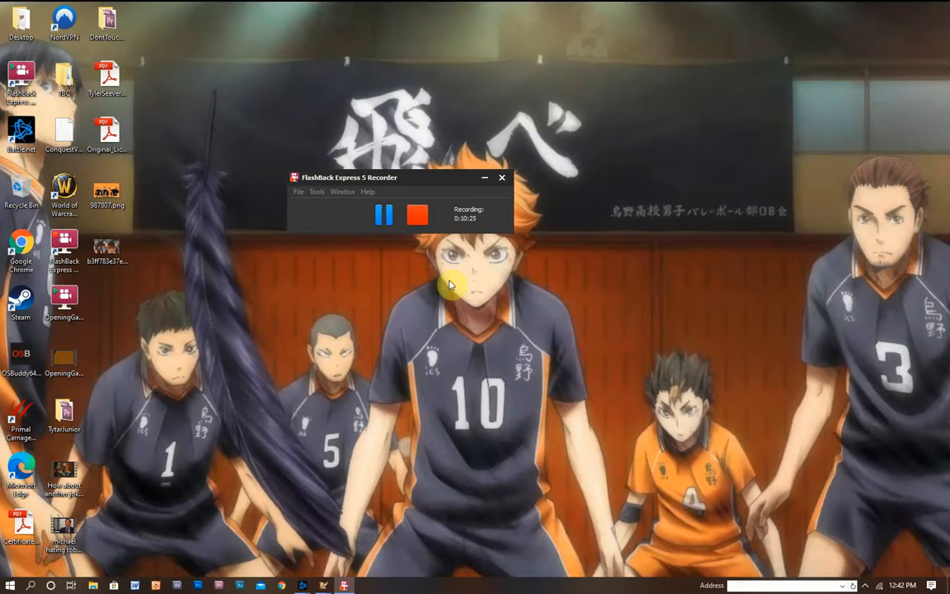
pyautogui.moveTo(327, 586)
pyautogui.click(302, 549)
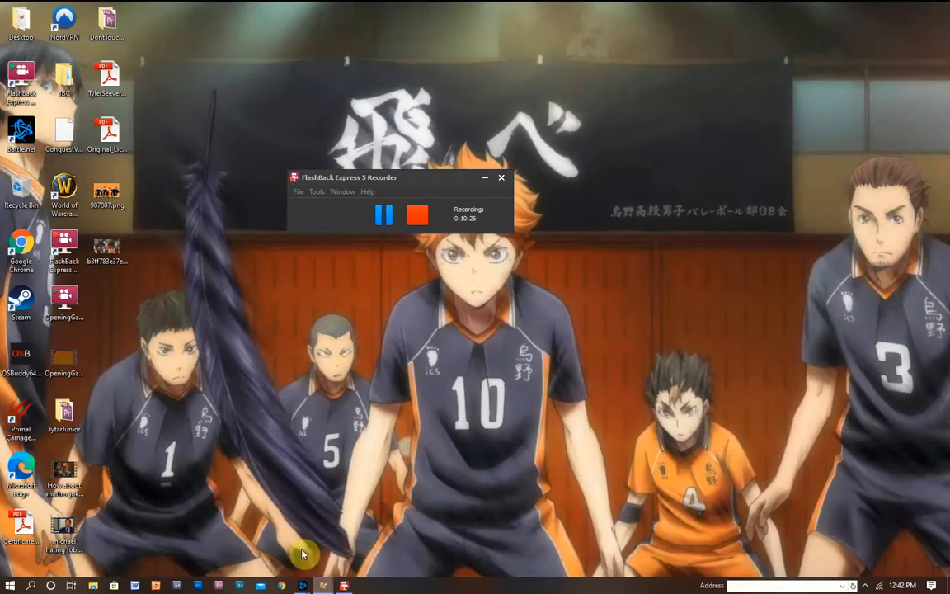
pyautogui.press('F4')
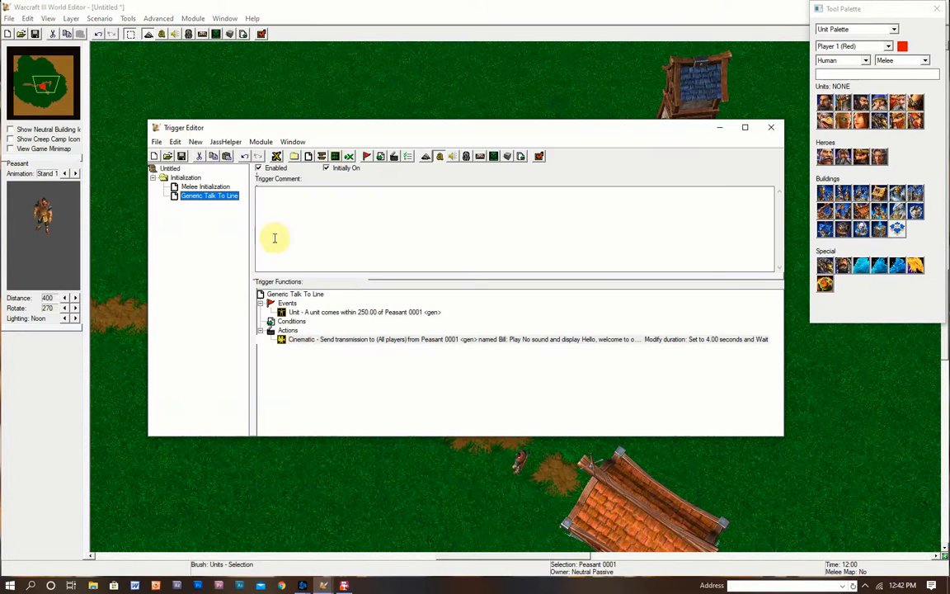
# - Add a new action, search the action list for 'fac' and pick 'Unit - Make Unit Face Unit'
pyautogui.rightClick(295, 339)
pyautogui.click(333, 455)
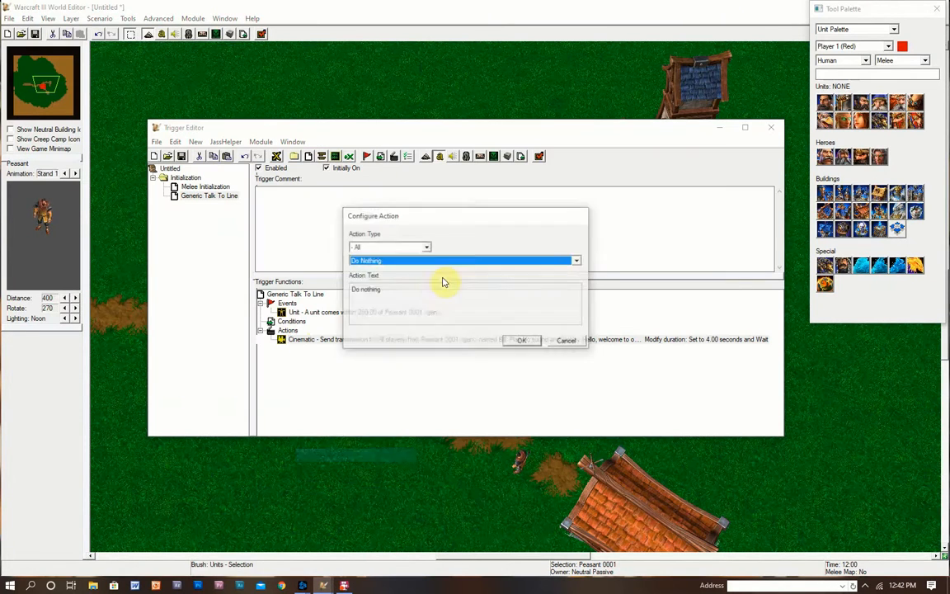
pyautogui.click(456, 260)
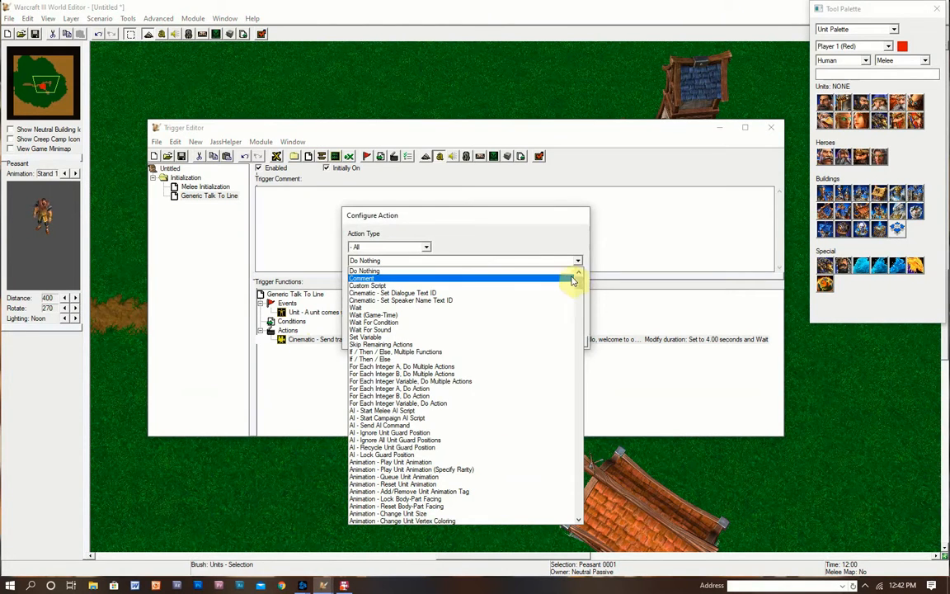
pyautogui.click(495, 259)
pyautogui.click(419, 248)
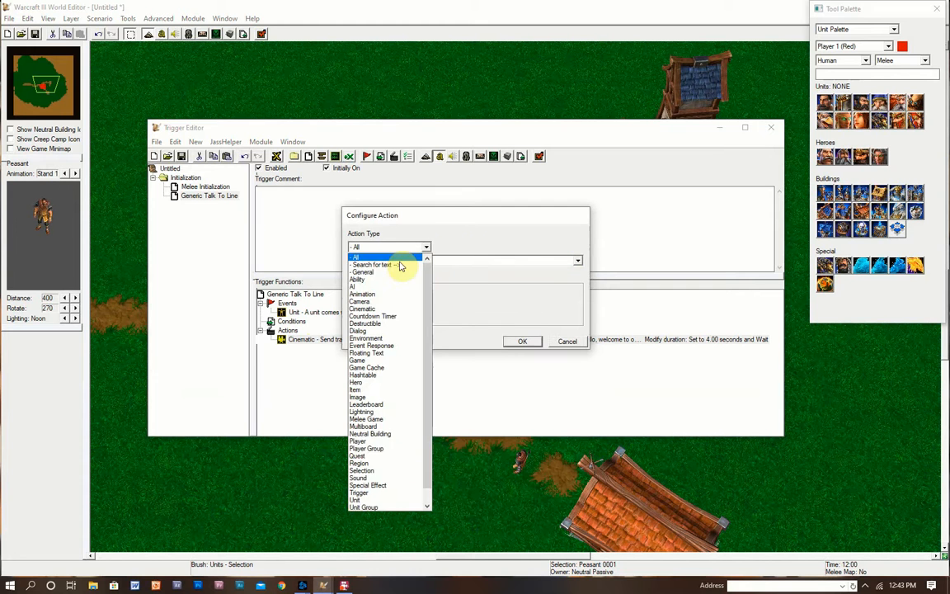
pyautogui.click(404, 260)
pyautogui.click(468, 249)
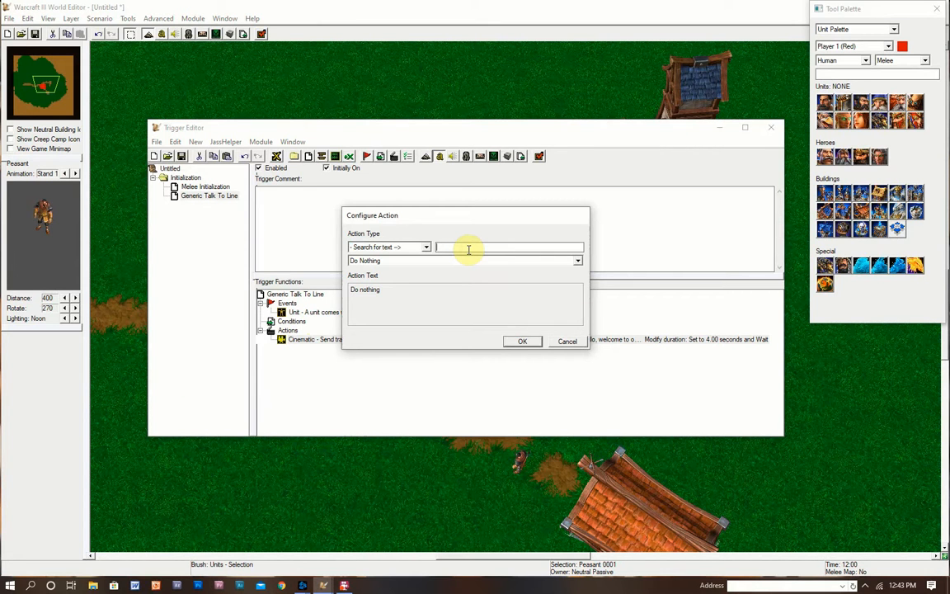
pyautogui.write('fa')
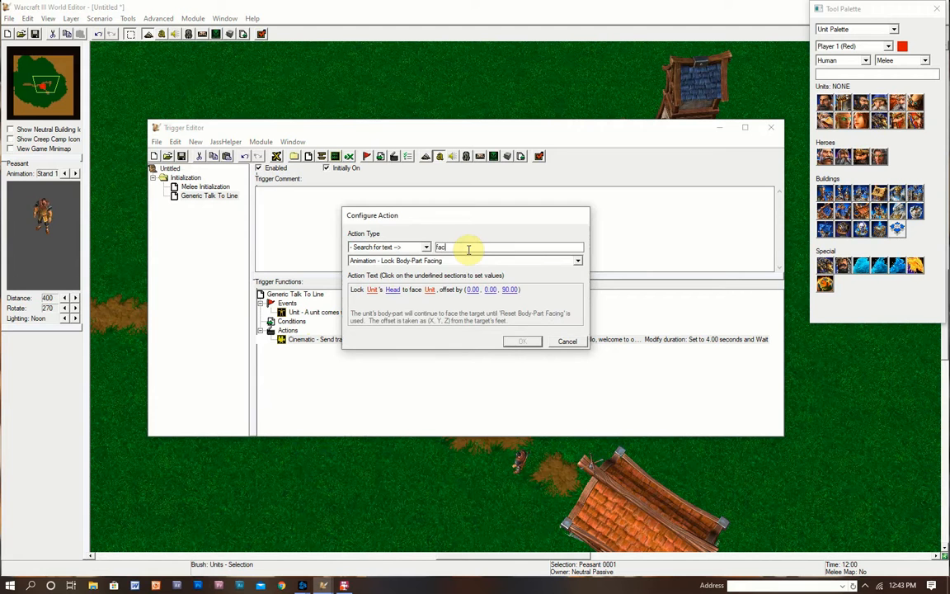
pyautogui.write('c')
pyautogui.click(444, 261)
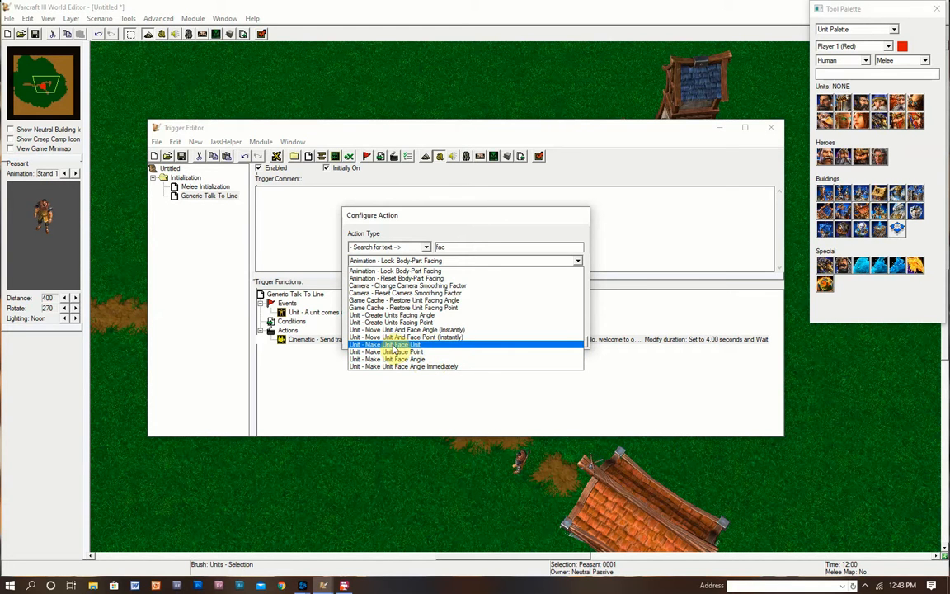
pyautogui.click(407, 345)
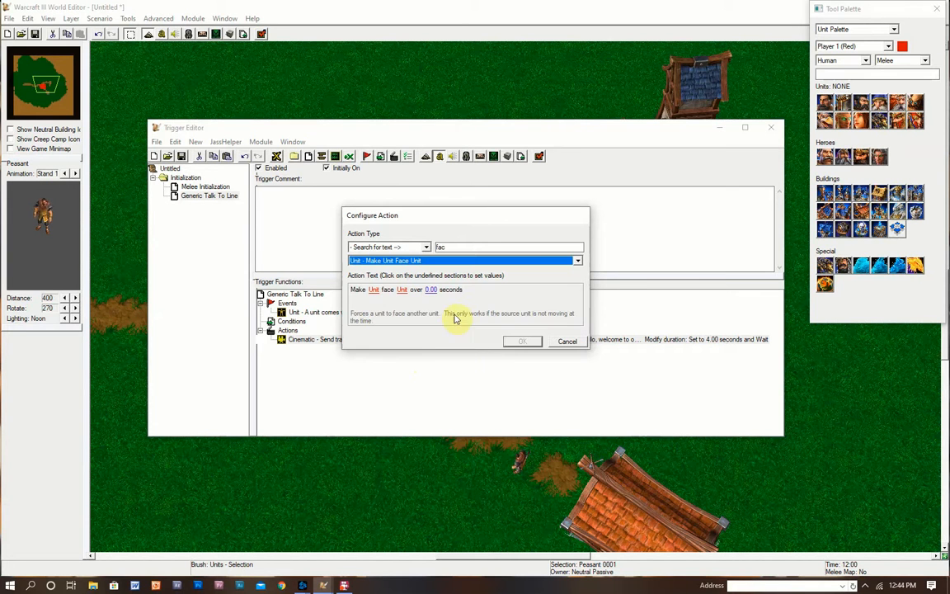
# - Pick Peasant 0001 as the turning unit and Blood Mage 0004 as the unit to face
pyautogui.click(375, 290)
pyautogui.click(532, 264)
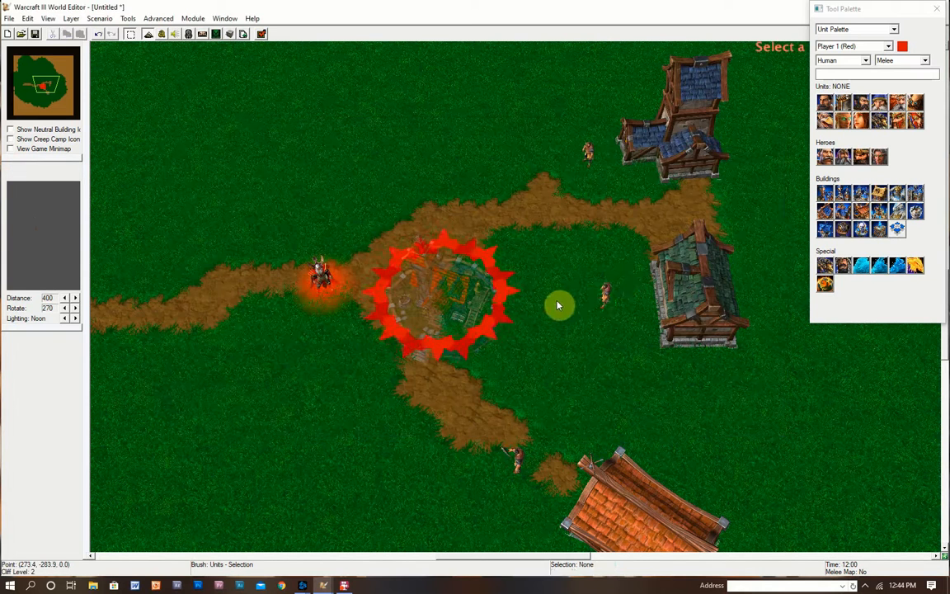
pyautogui.click(620, 285)
pyautogui.click(540, 364)
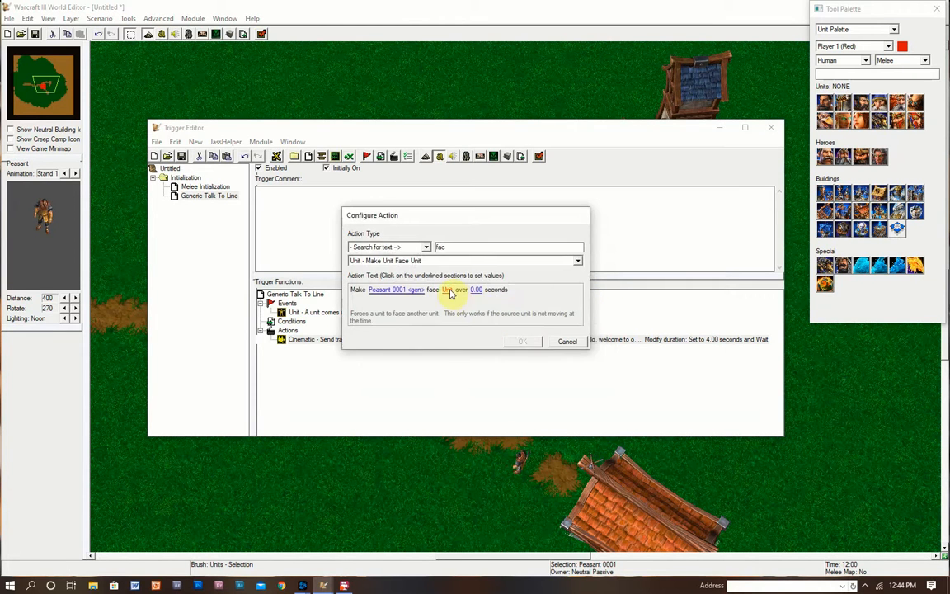
pyautogui.click(450, 290)
pyautogui.click(529, 266)
pyautogui.click(320, 276)
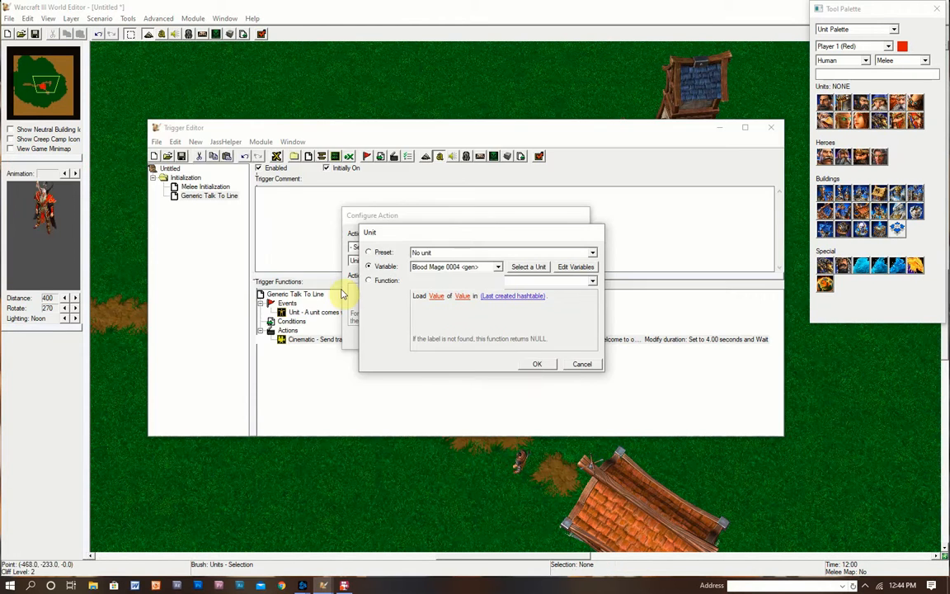
pyautogui.click(536, 363)
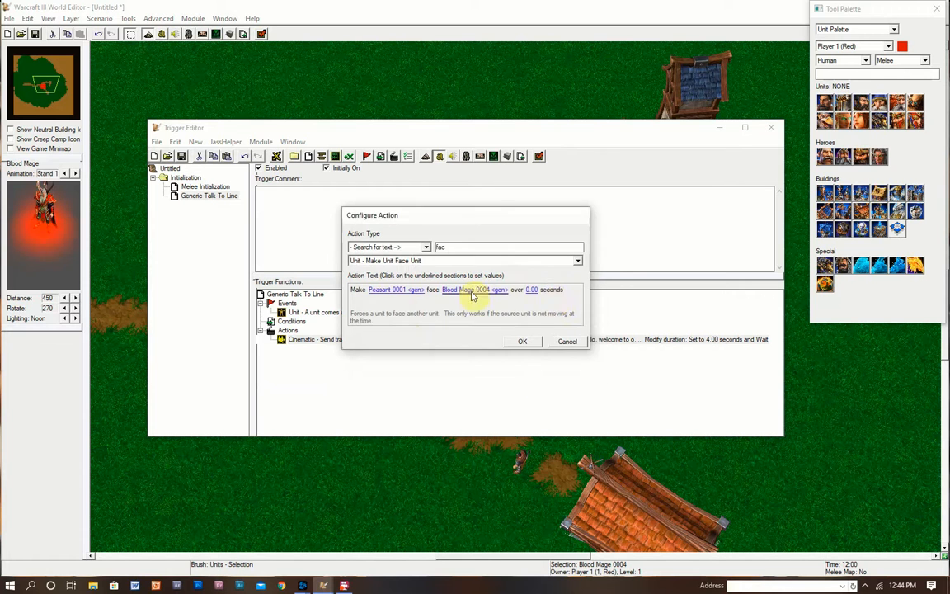
# - Set the turn duration to 1.5 seconds and add the action to the trigger
pyautogui.click(532, 291)
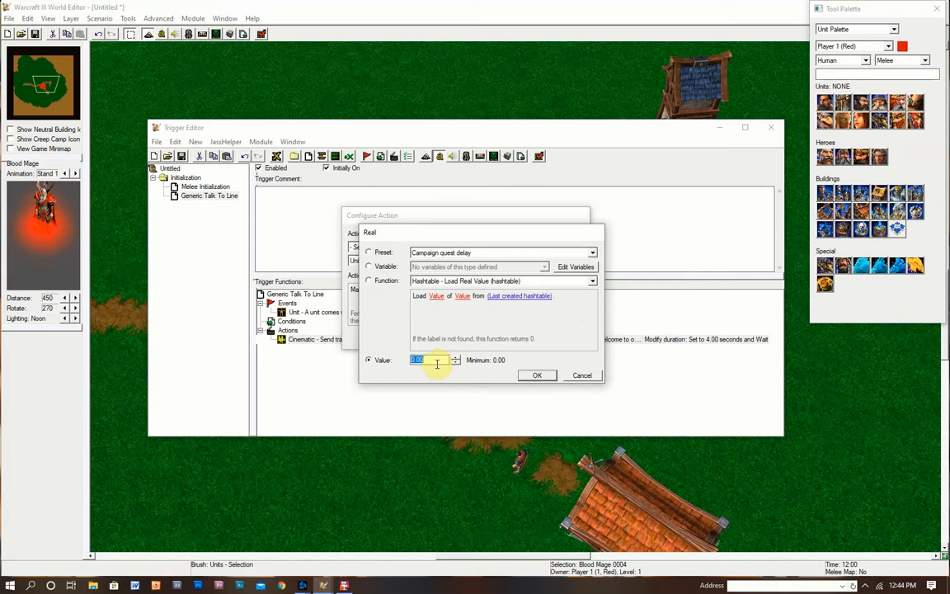
pyautogui.write('1.5')
pyautogui.press('Return')
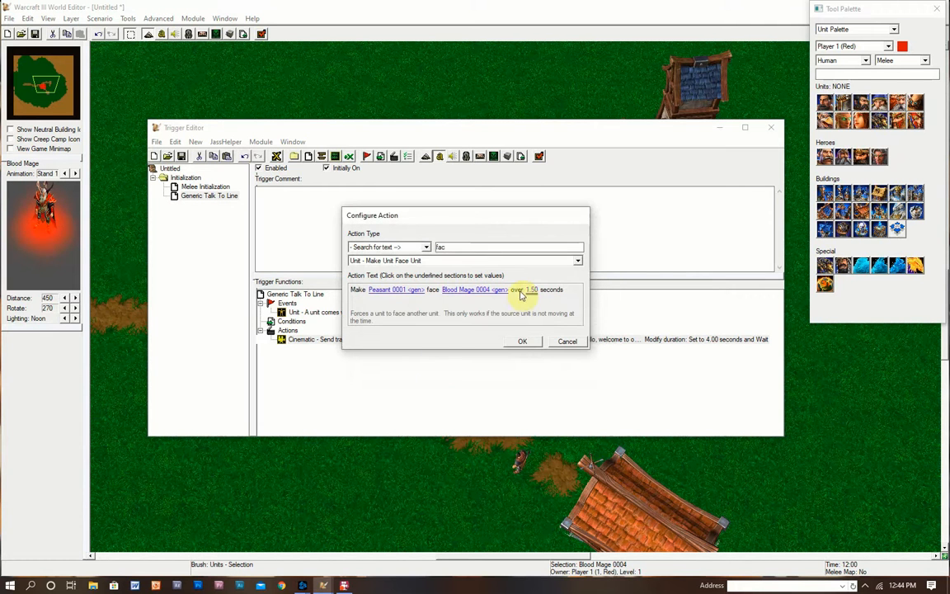
pyautogui.click(525, 342)
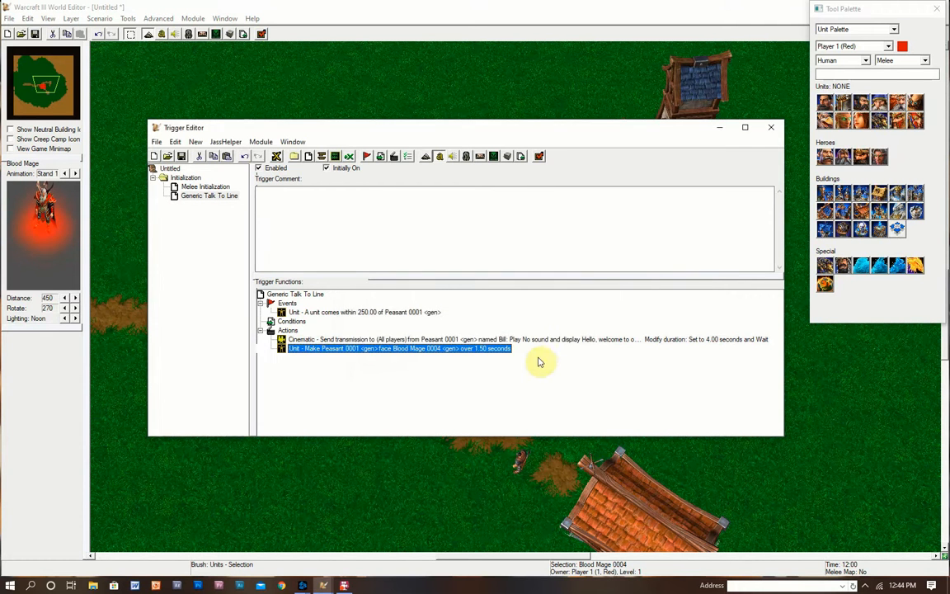
pyautogui.click(296, 5)
# - Test the map and walk the Blood Mage up to the peasant to see the welcome line
pyautogui.click(261, 34)
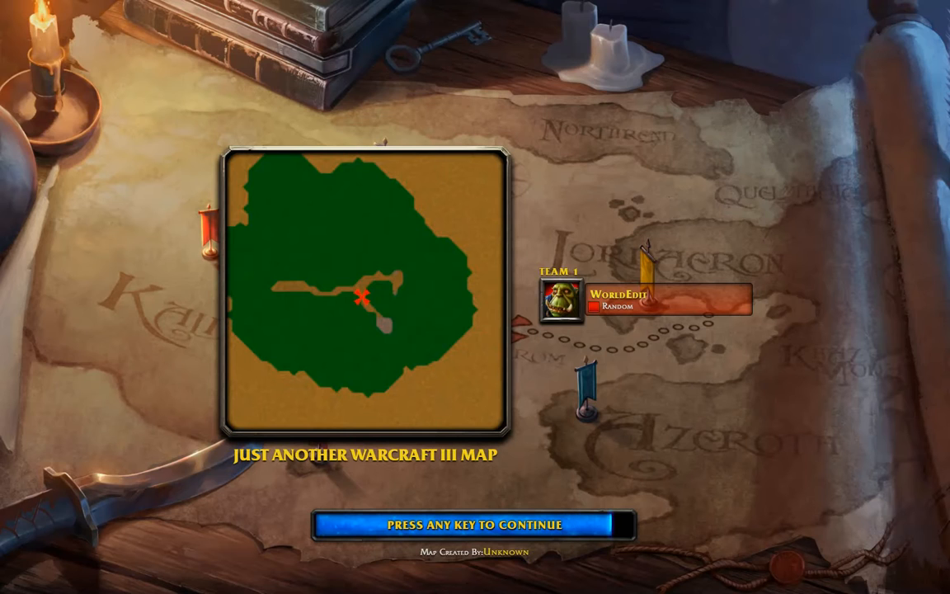
pyautogui.press('space')
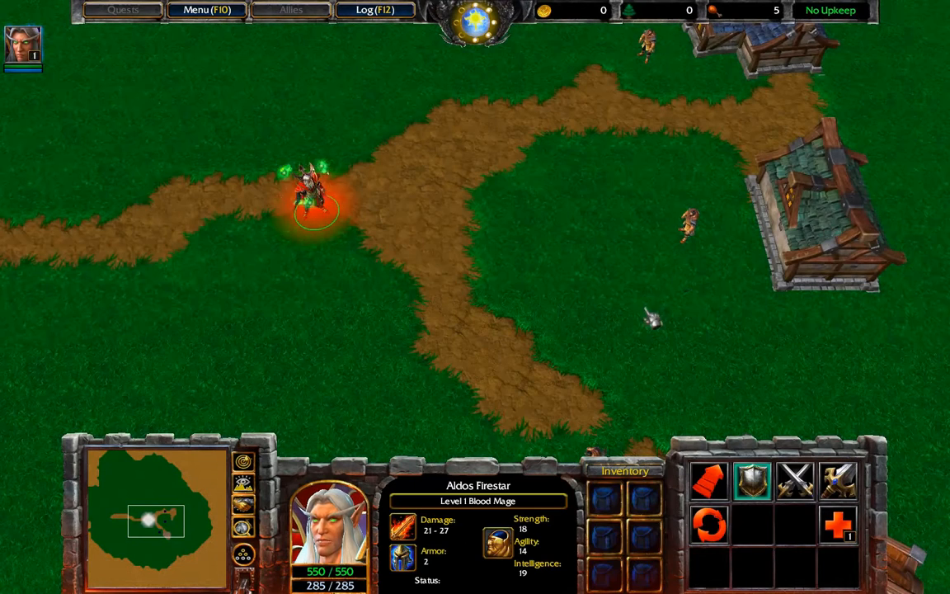
pyautogui.rightClick(622, 404)
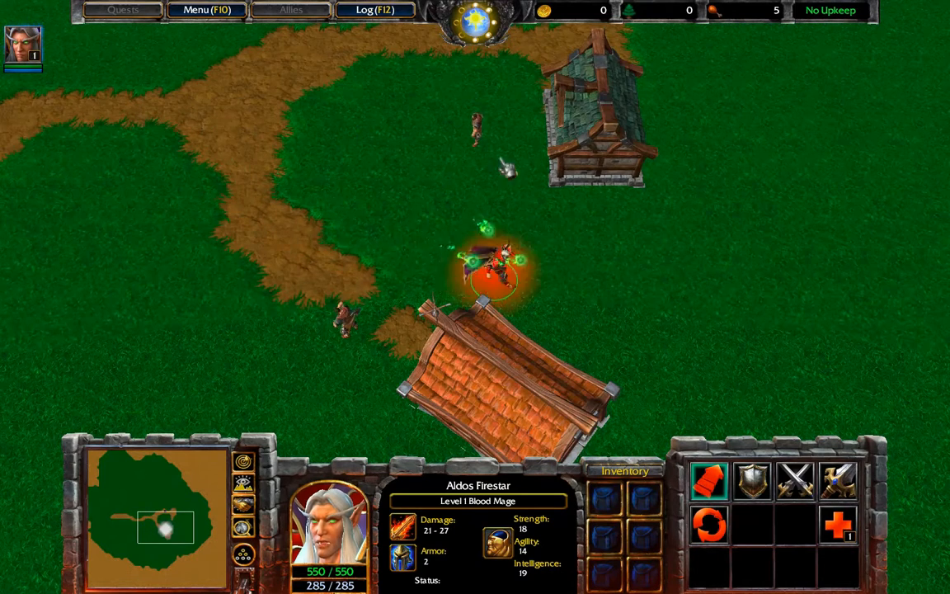
pyautogui.moveTo(505, 163); pyautogui.dragTo(497, 271, button='middle')
pyautogui.rightClick(491, 190)
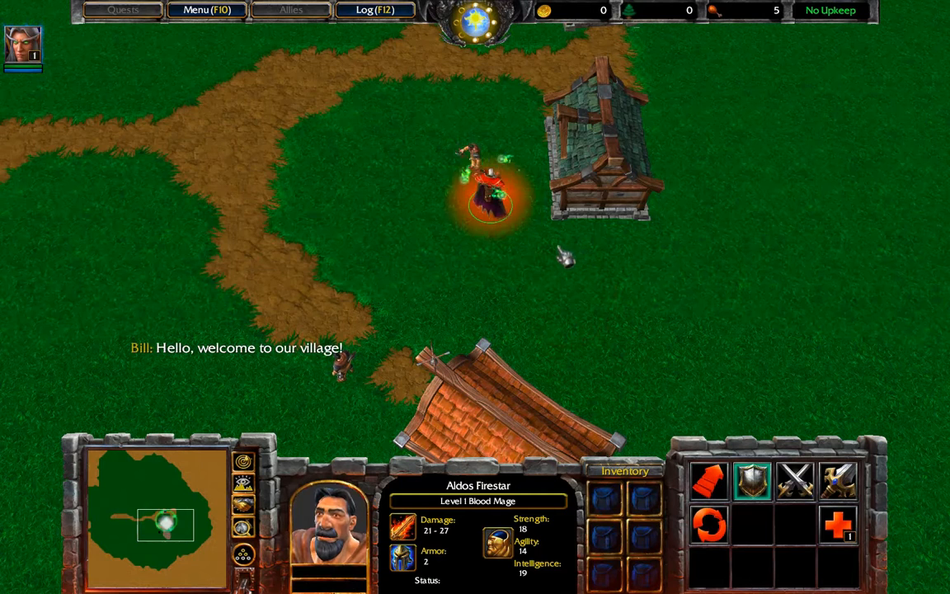
pyautogui.moveTo(481, 2)
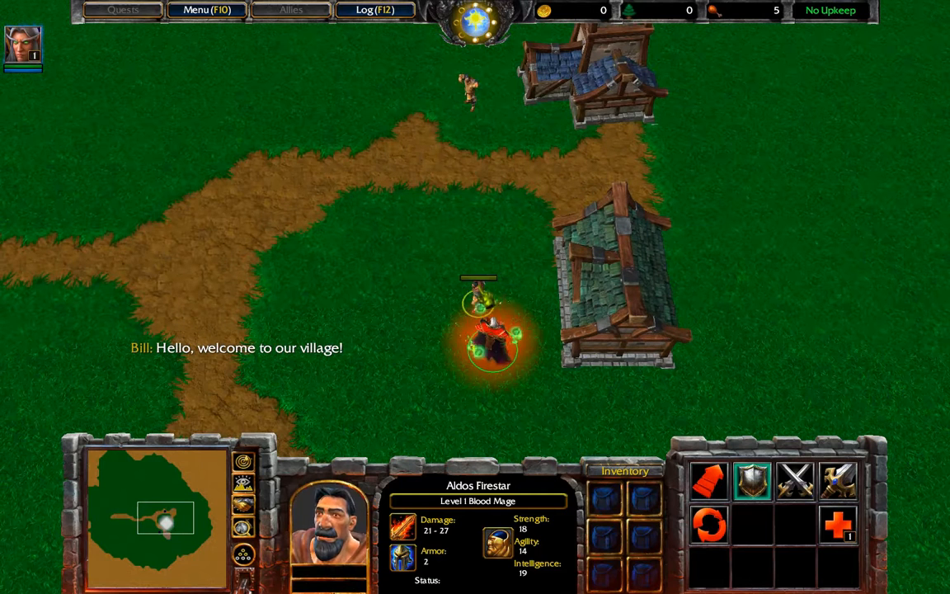
pyautogui.rightClick(493, 218)
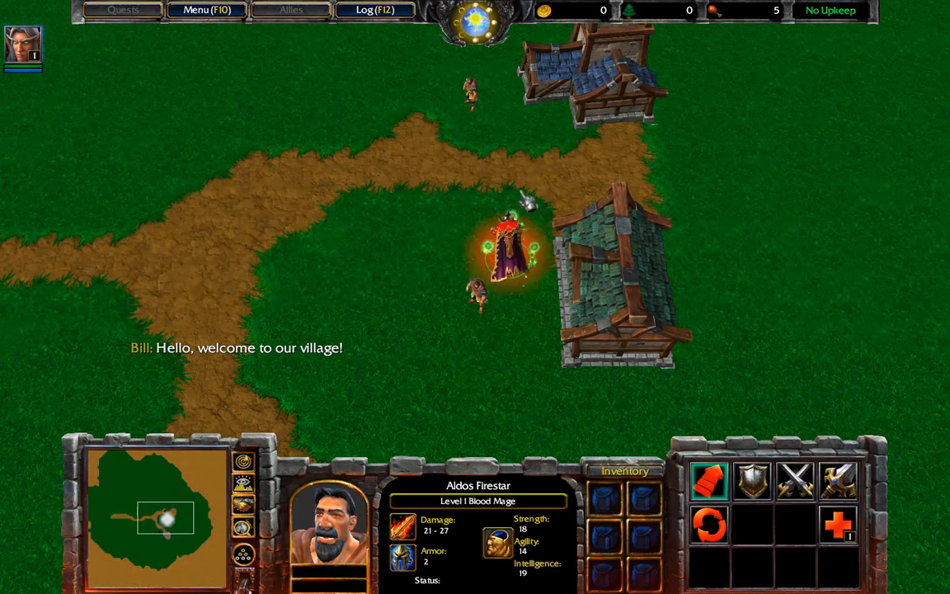
pyautogui.rightClick(403, 194)
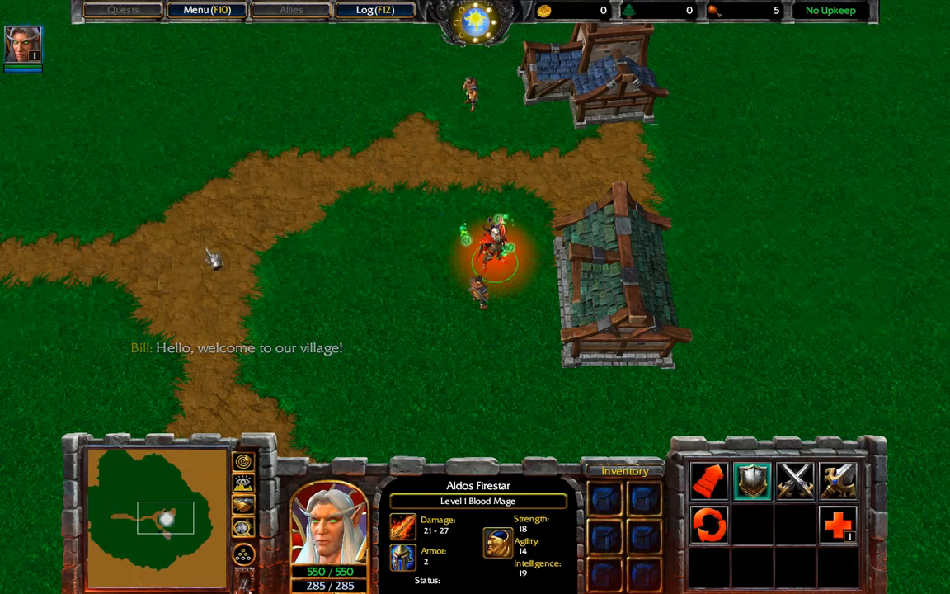
# - Quit Warcraft III through Menu > End Game > Exit Game and return to the World Editor
pyautogui.click(206, 9)
pyautogui.click(445, 317)
pyautogui.click(476, 205)
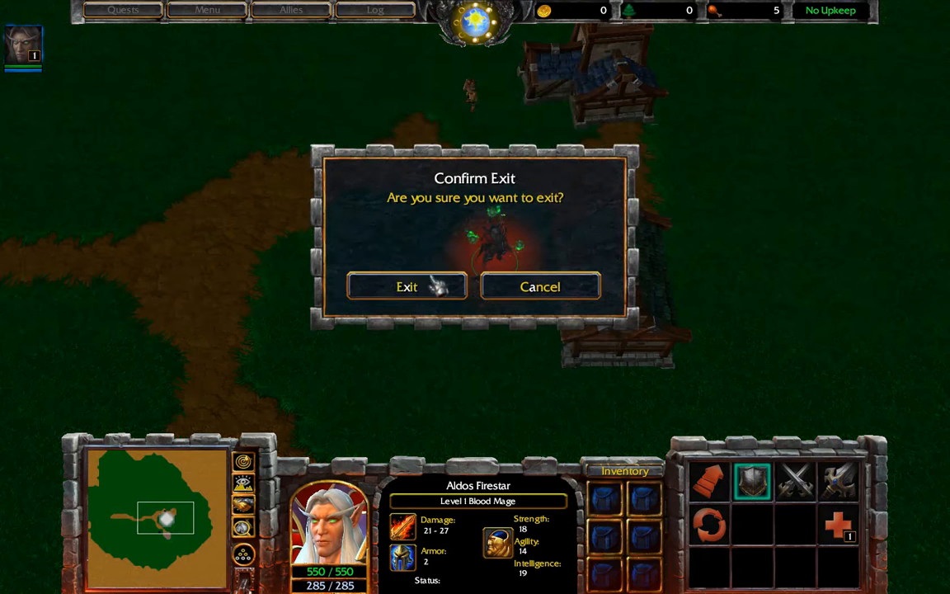
pyautogui.click(435, 289)
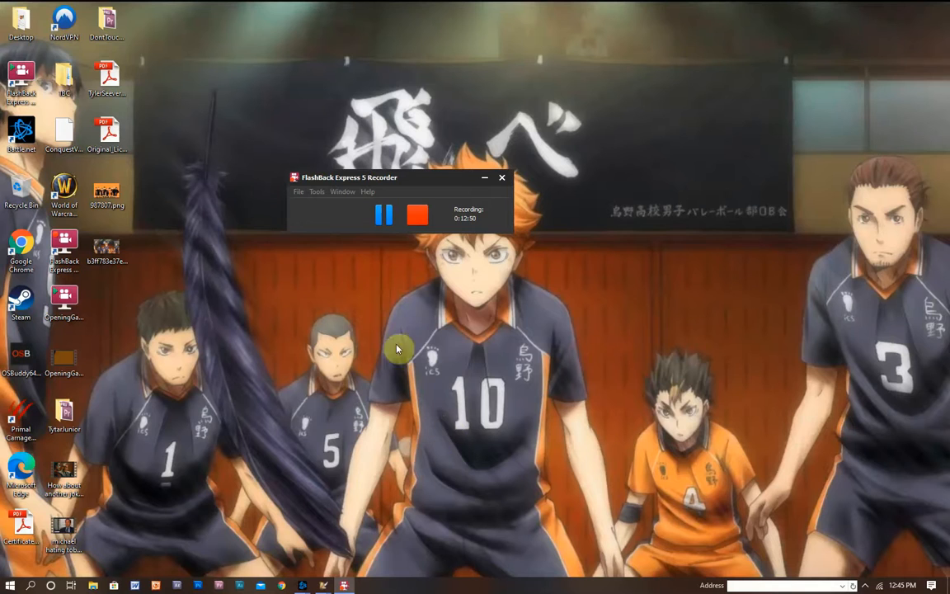
pyautogui.click(304, 585)
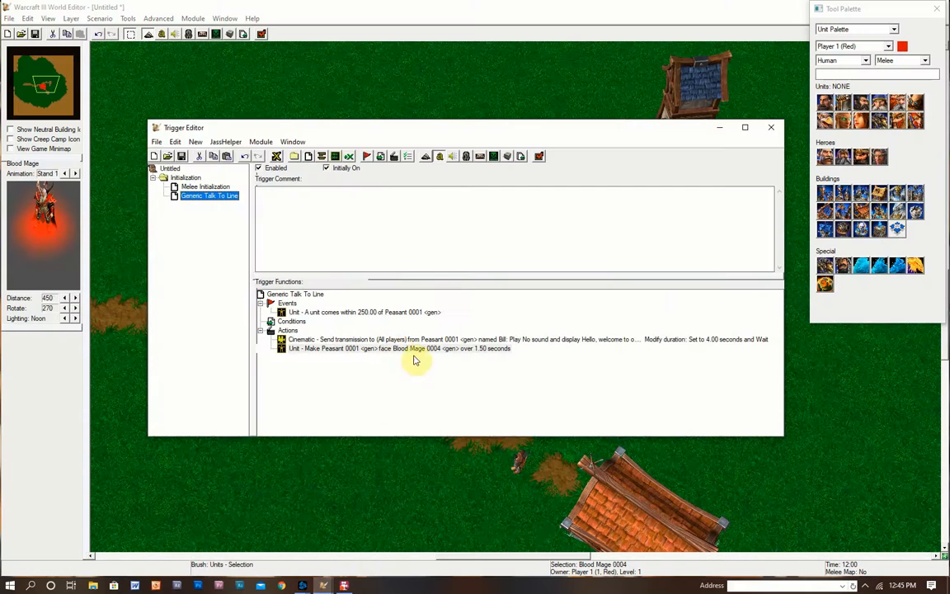
# - Drag the face Blood Mage action above the transmission and check both actions' settings unchanged
pyautogui.moveTo(397, 349); pyautogui.dragTo(383, 337)
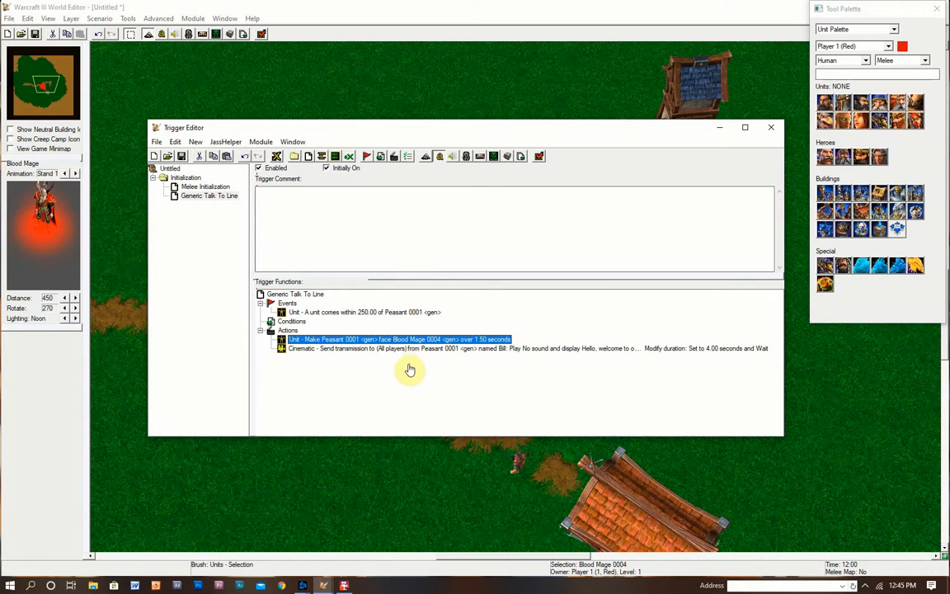
pyautogui.doubleClick(439, 349)
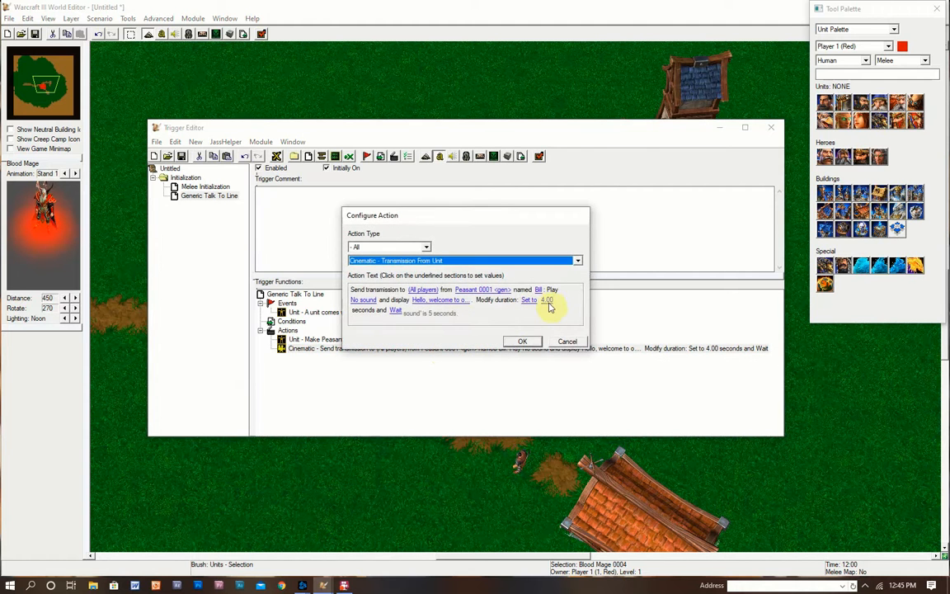
pyautogui.click(528, 341)
pyautogui.doubleClick(456, 339)
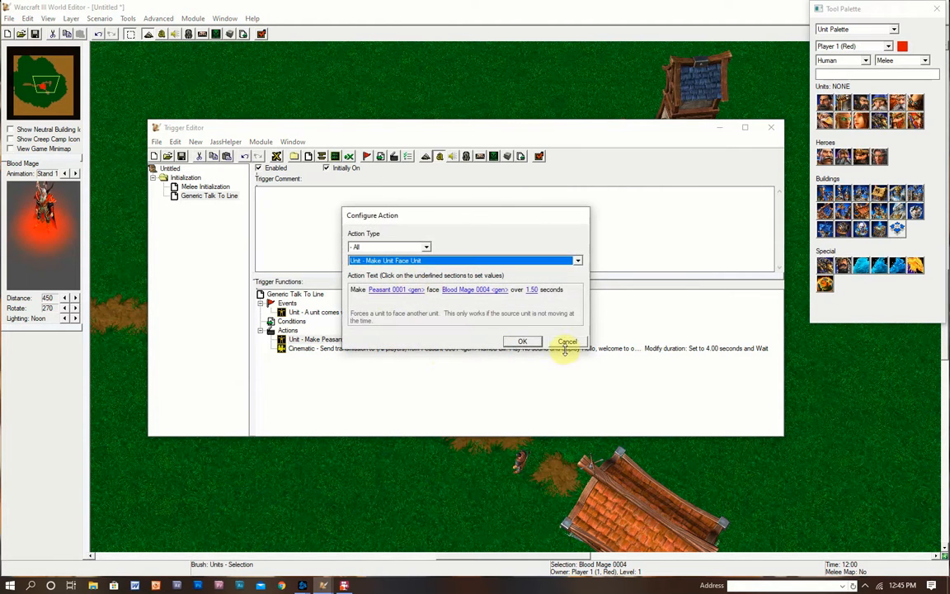
pyautogui.click(567, 343)
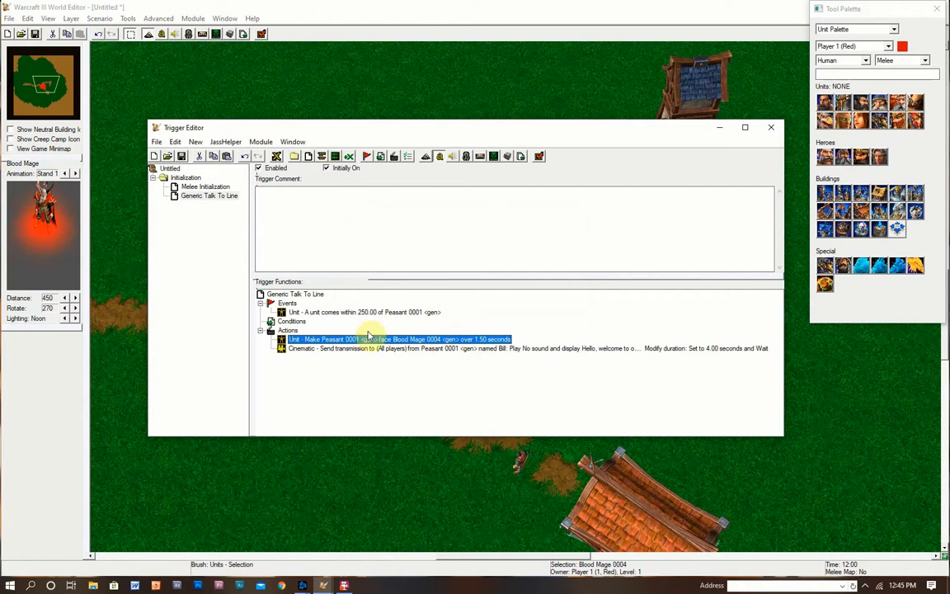
pyautogui.click(208, 196)
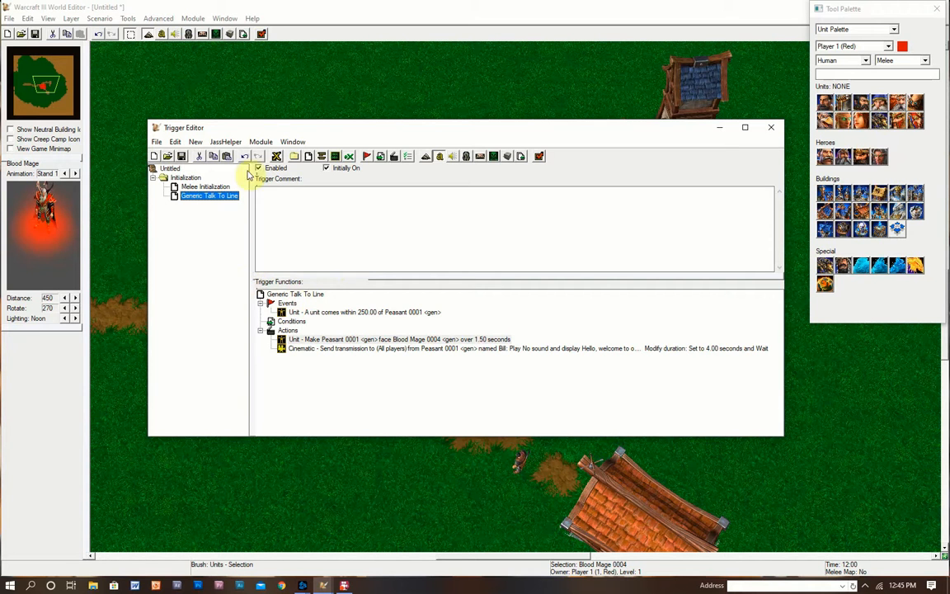
# - In the Variables list, add a new variable FarmerDialogue of type String, ticked as Array, size 3
pyautogui.click(187, 178)
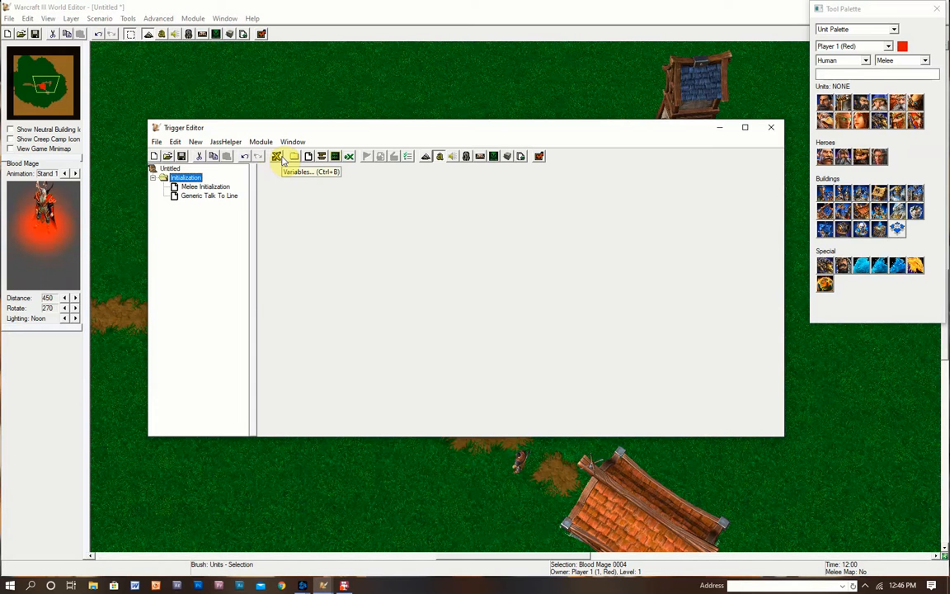
pyautogui.click(278, 157)
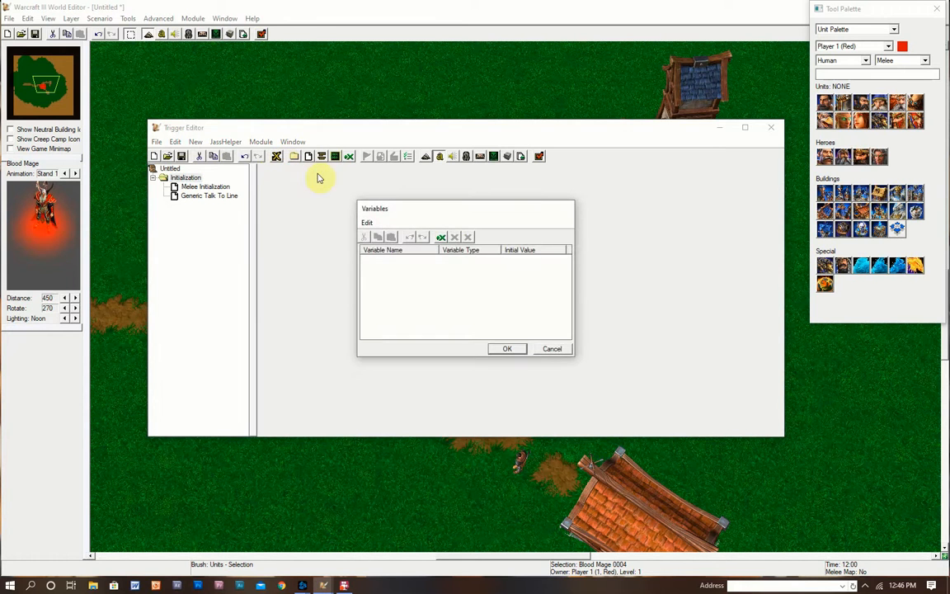
pyautogui.click(441, 239)
pyautogui.moveTo(452, 246); pyautogui.dragTo(555, 228)
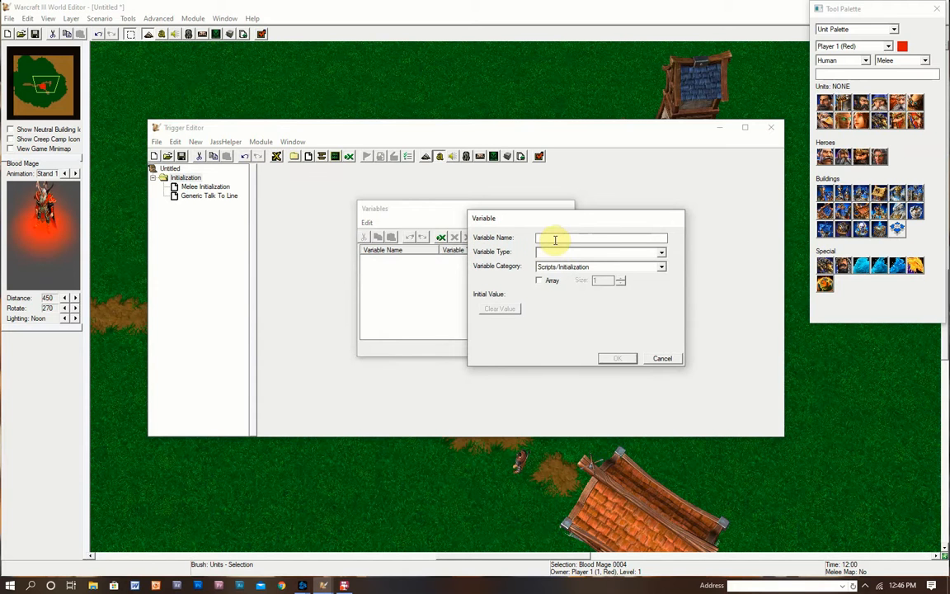
pyautogui.write('Dialogue')
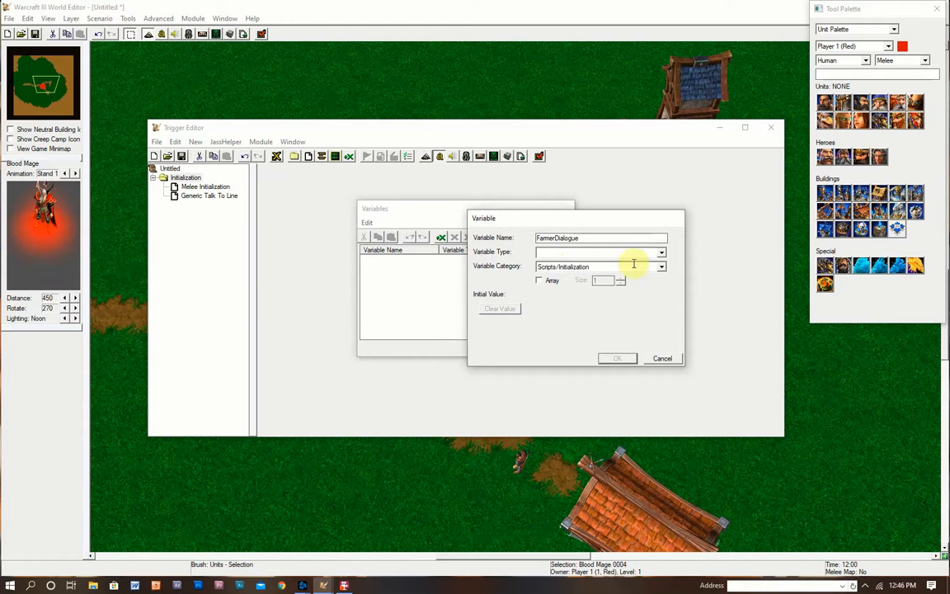
pyautogui.click(605, 257)
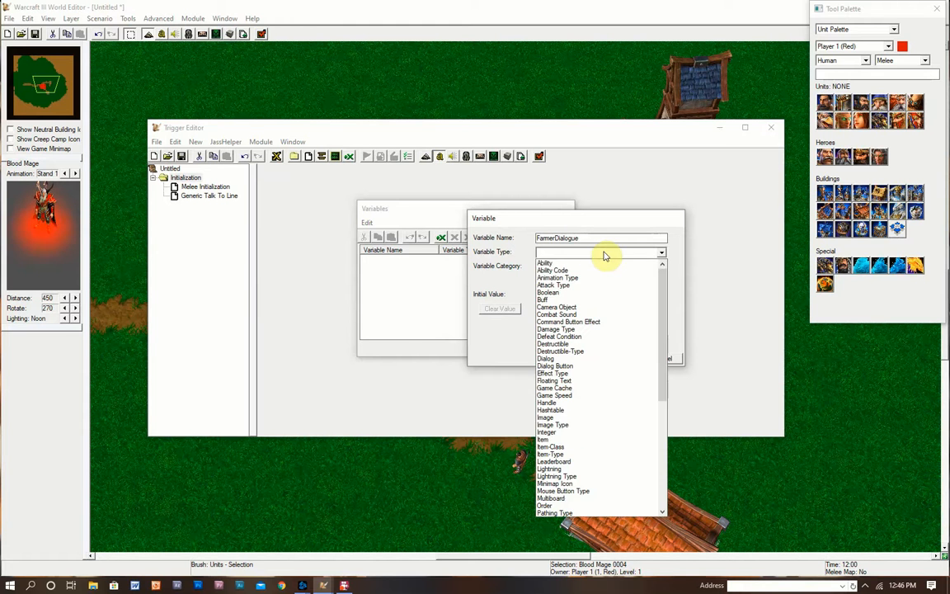
pyautogui.moveTo(664, 282); pyautogui.dragTo(657, 387)
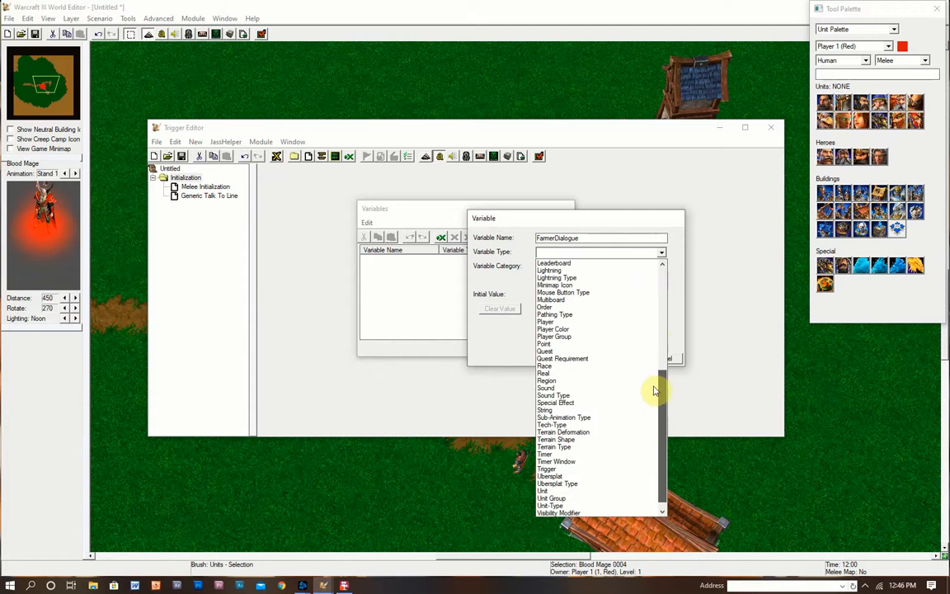
pyautogui.click(569, 411)
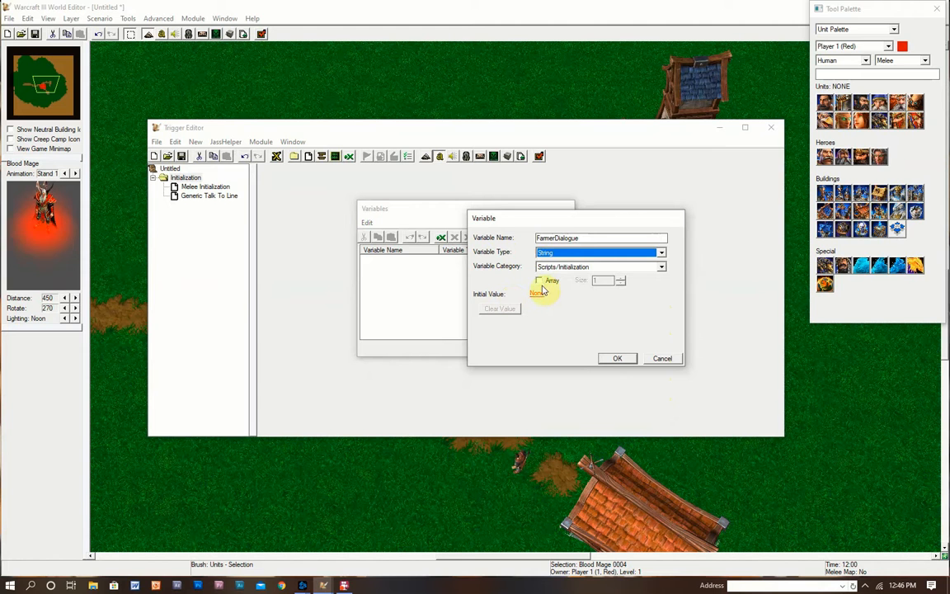
pyautogui.click(540, 281)
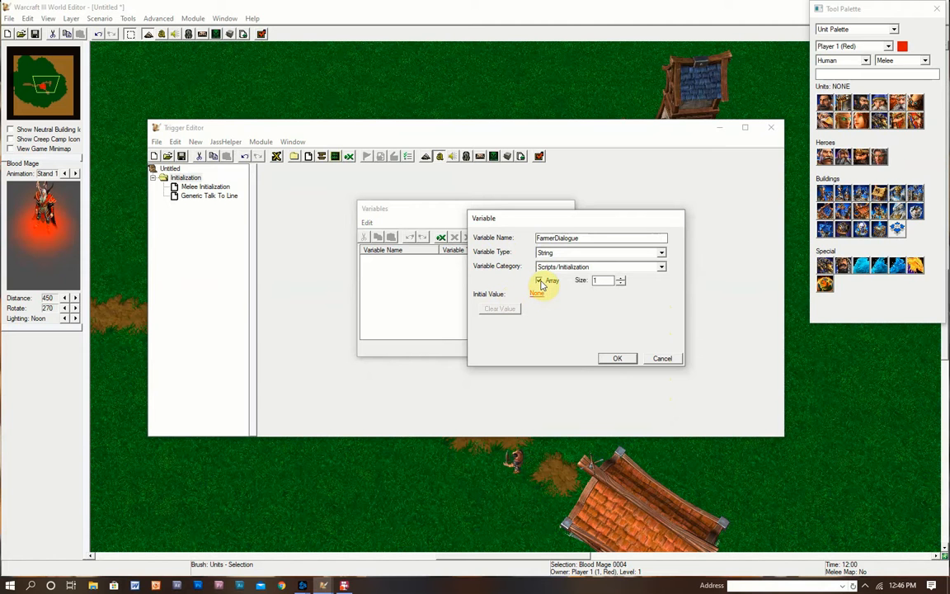
pyautogui.doubleClick(600, 281)
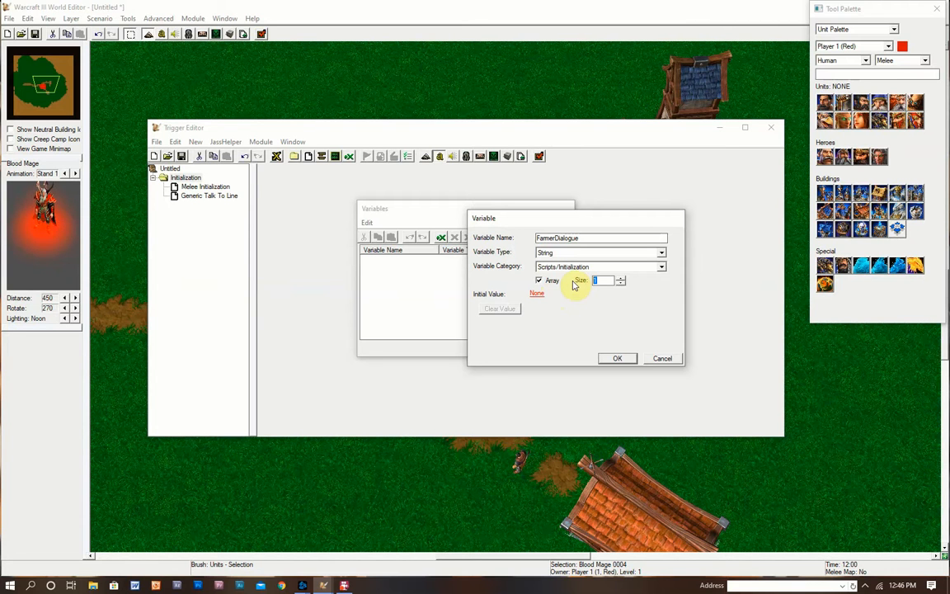
pyautogui.write('3')
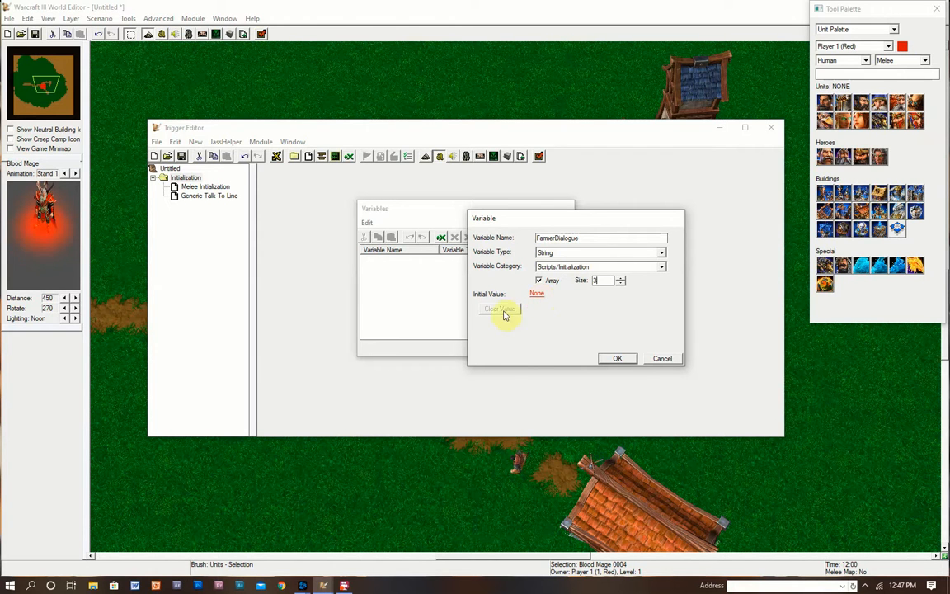
pyautogui.click(610, 361)
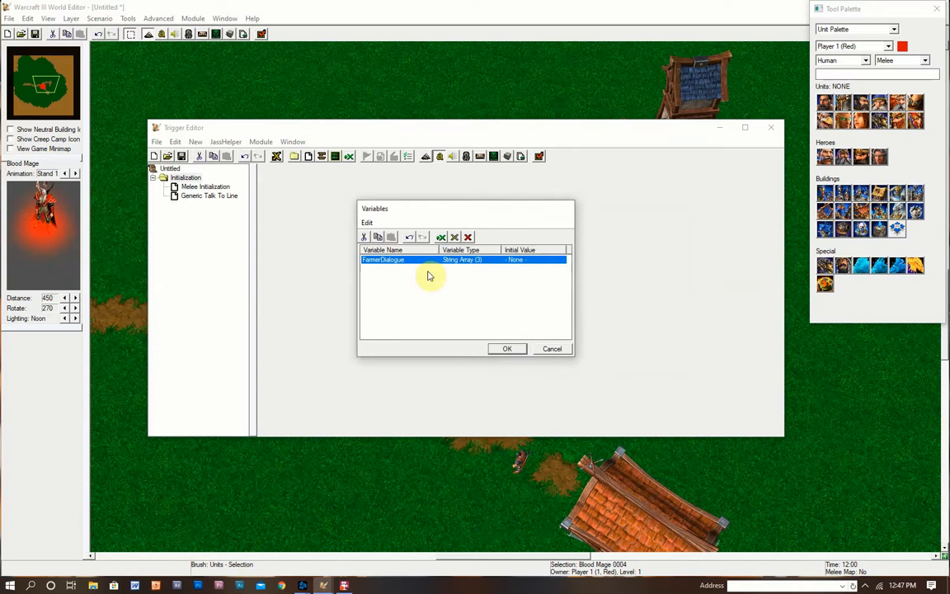
# - Add a Set Variable action to Melee Initialization targeting FarmerDialogue
pyautogui.click(507, 348)
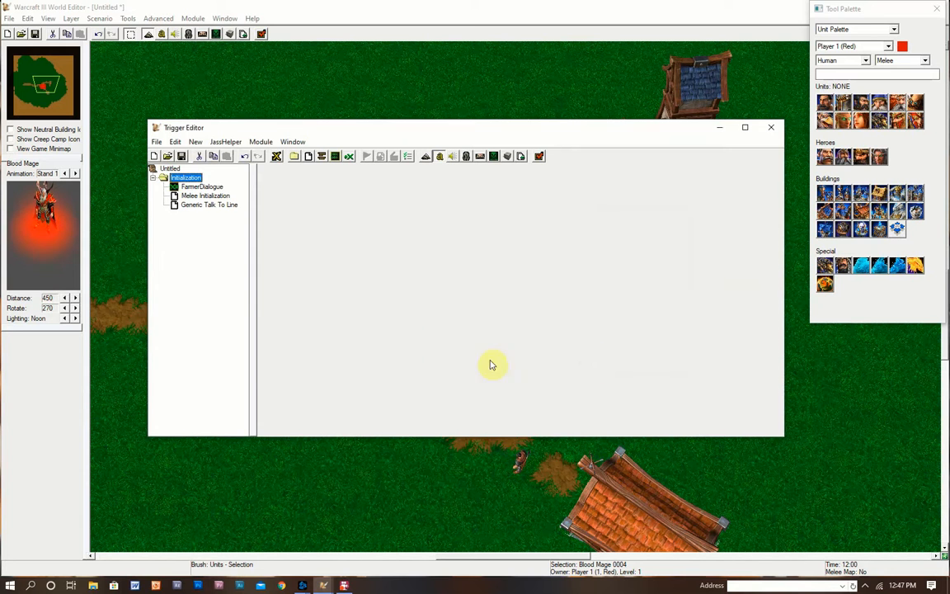
pyautogui.click(198, 186)
pyautogui.click(204, 195)
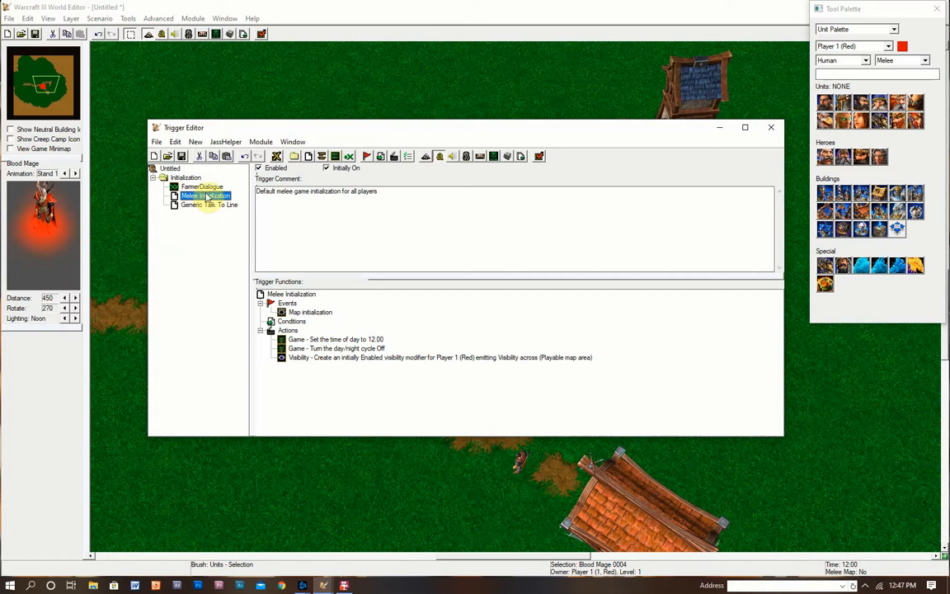
pyautogui.click(306, 314)
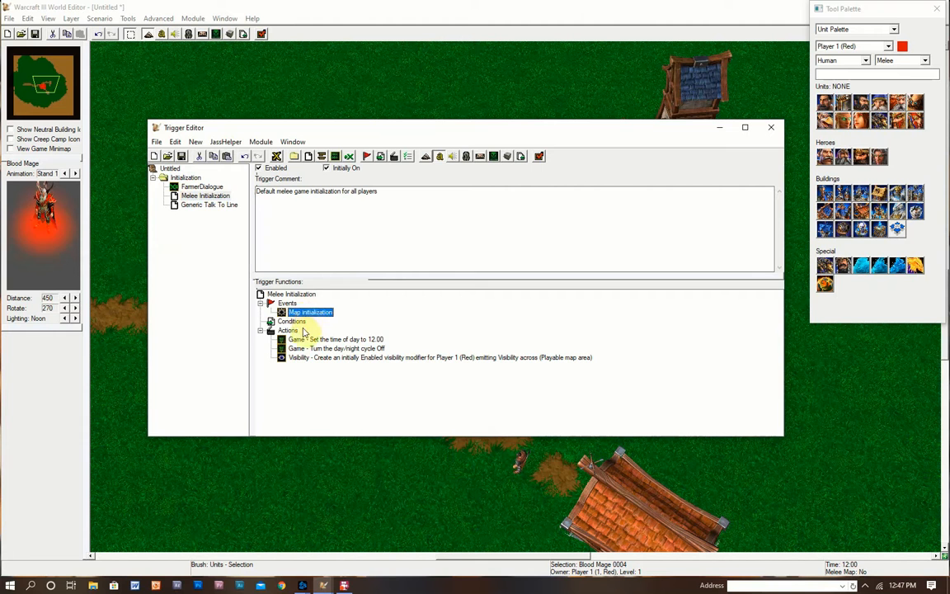
pyautogui.rightClick(291, 332)
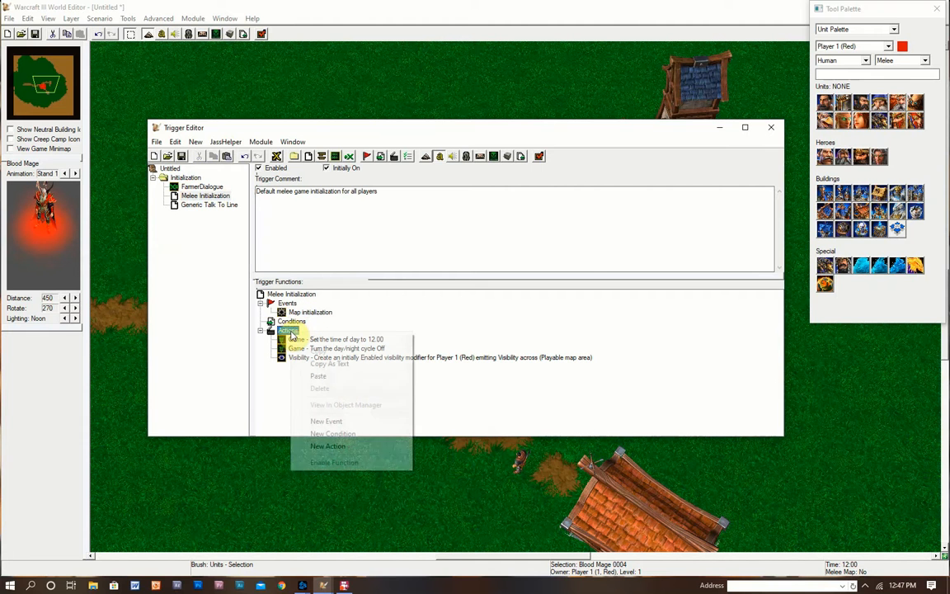
pyautogui.click(342, 449)
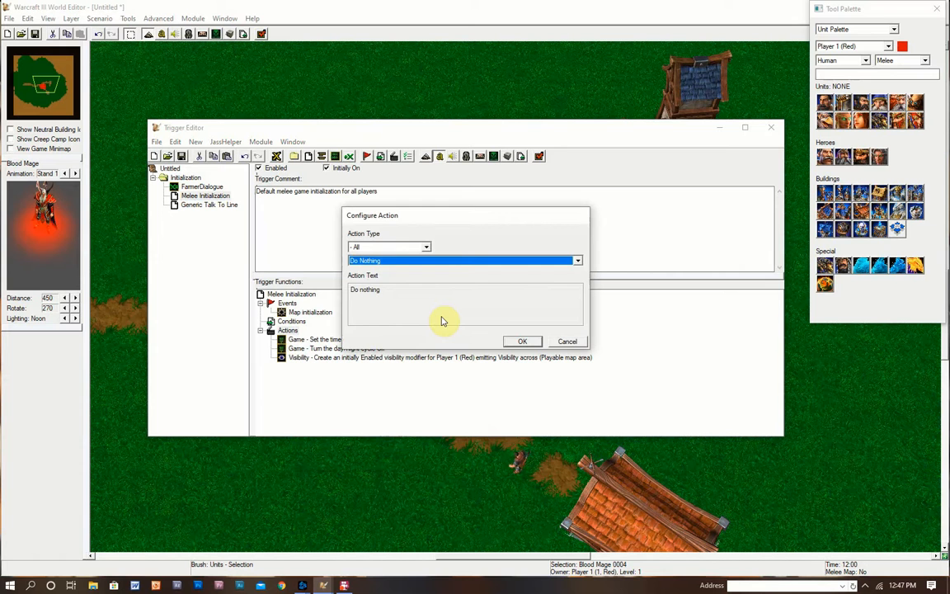
pyautogui.click(403, 260)
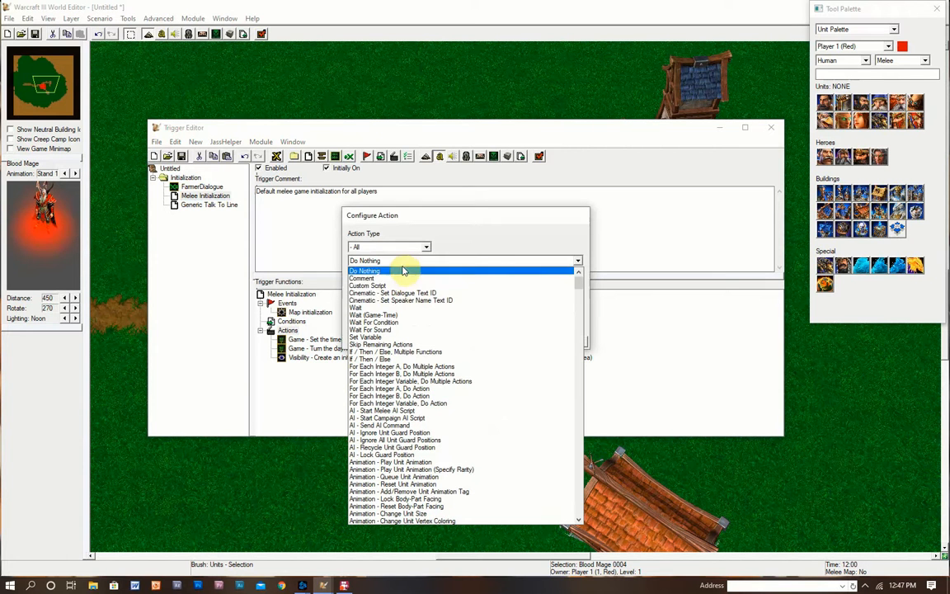
pyautogui.click(394, 339)
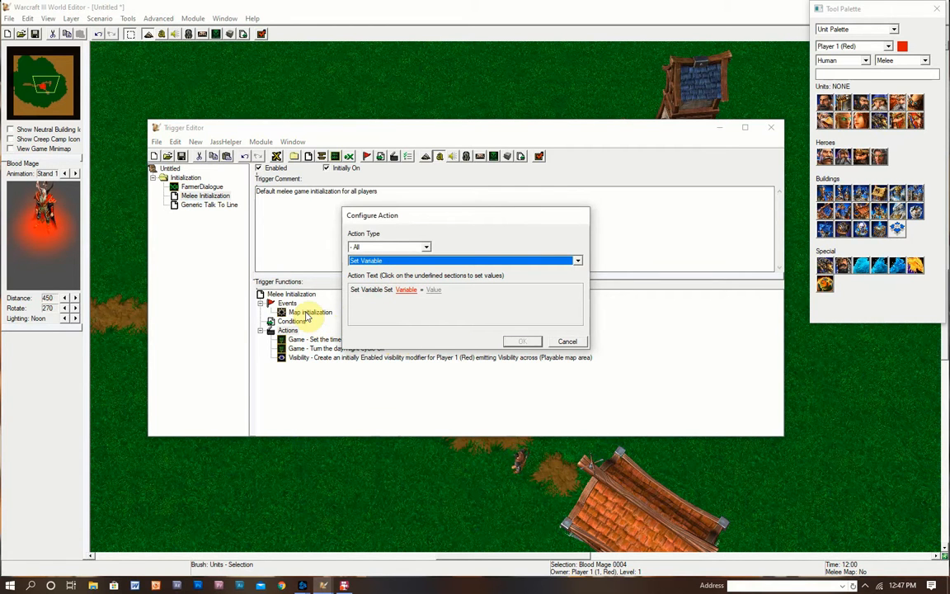
pyautogui.click(406, 289)
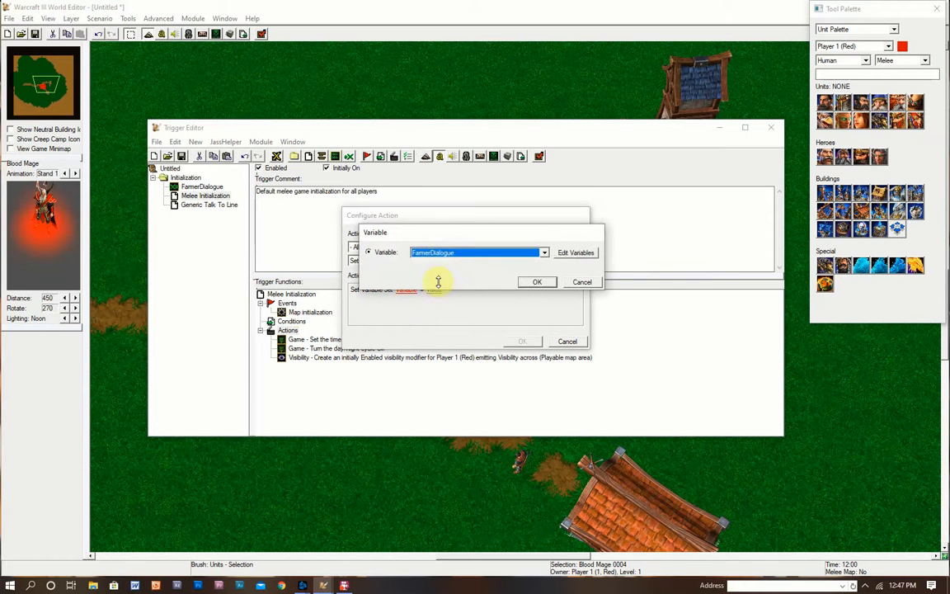
pyautogui.click(439, 252)
pyautogui.click(437, 262)
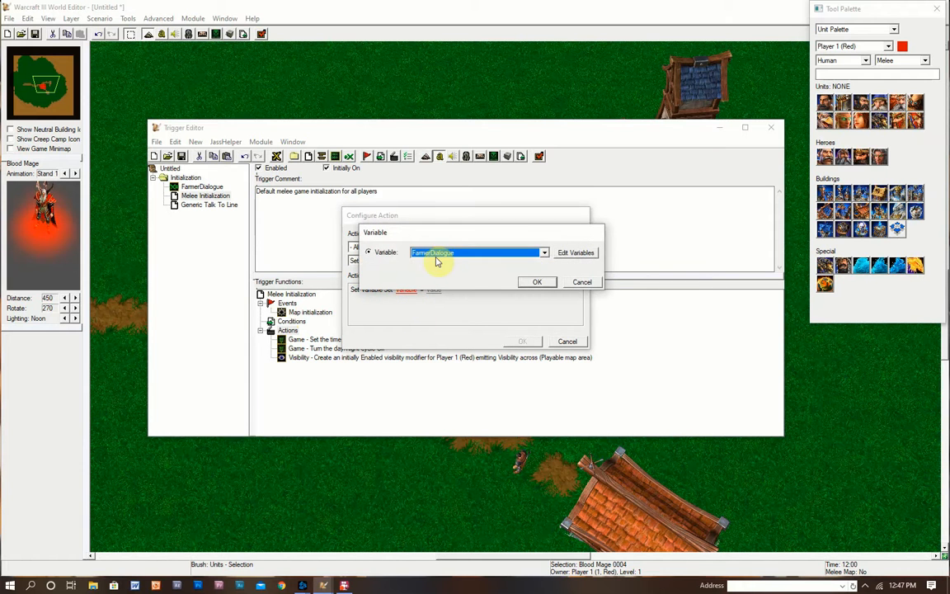
pyautogui.click(537, 282)
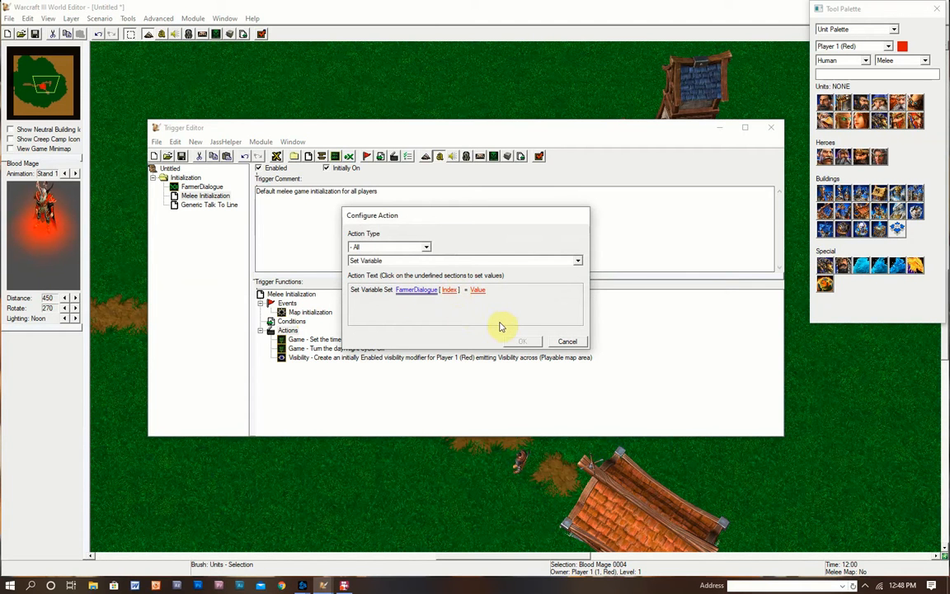
# - Set index 1 with value 'Hello, welcome to our village!' and add the action
pyautogui.click(450, 292)
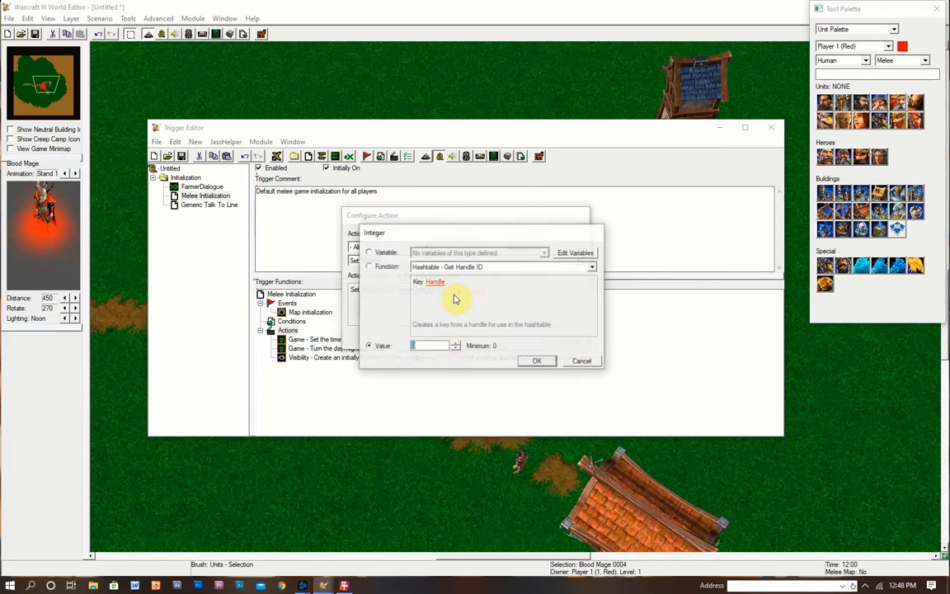
pyautogui.click(444, 342)
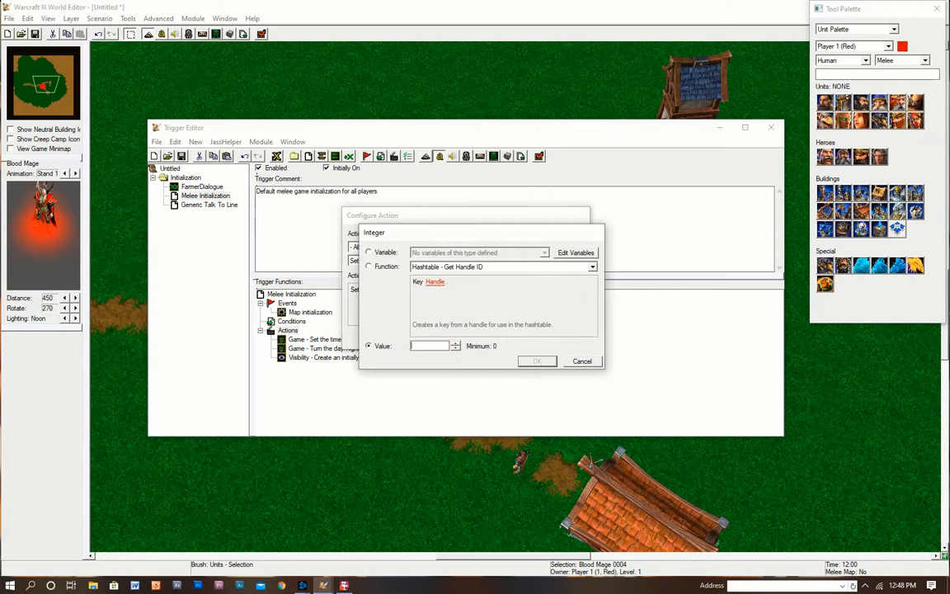
pyautogui.write('1')
pyautogui.click(537, 362)
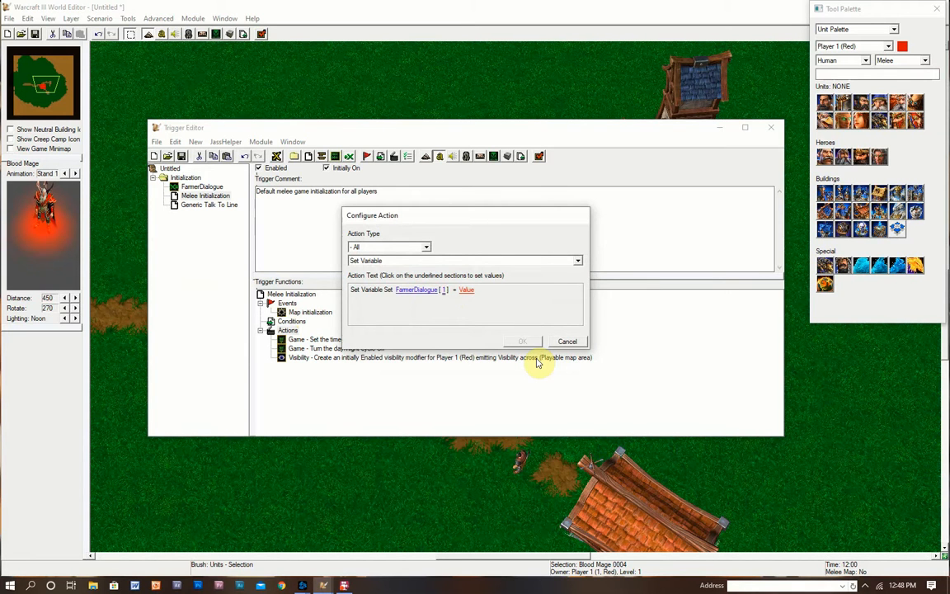
pyautogui.click(464, 291)
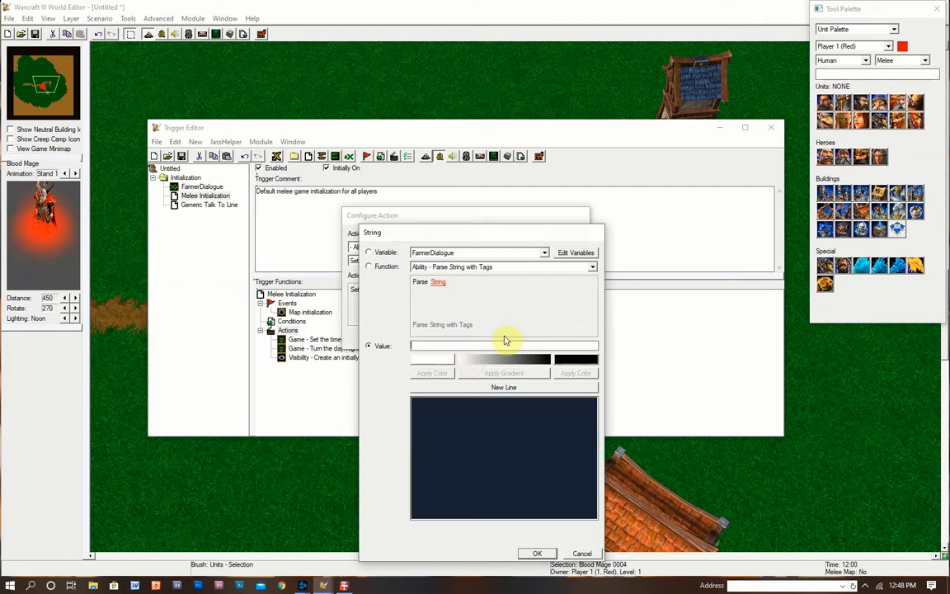
pyautogui.click(504, 345)
pyautogui.write('Hello, welcome')
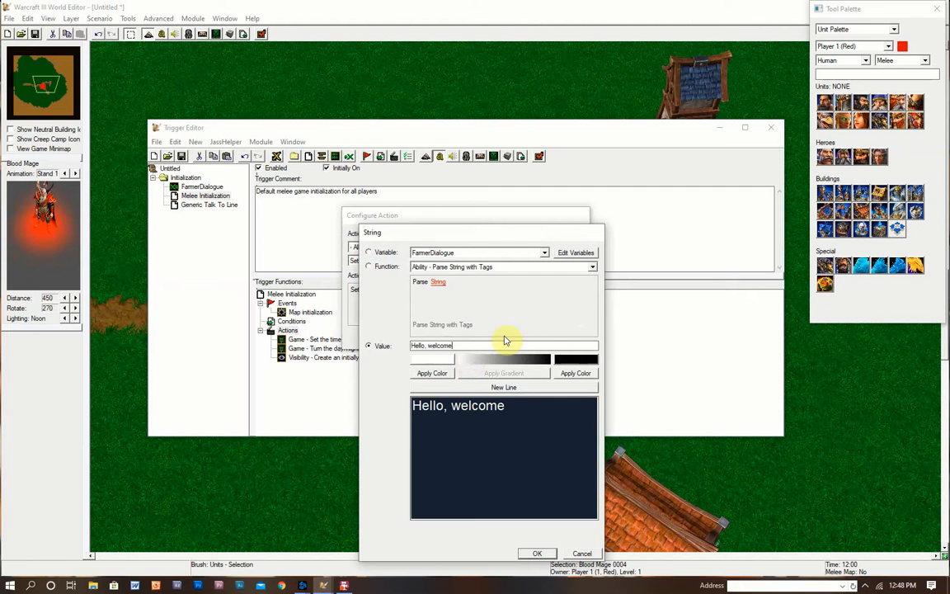
pyautogui.write(' to our village!')
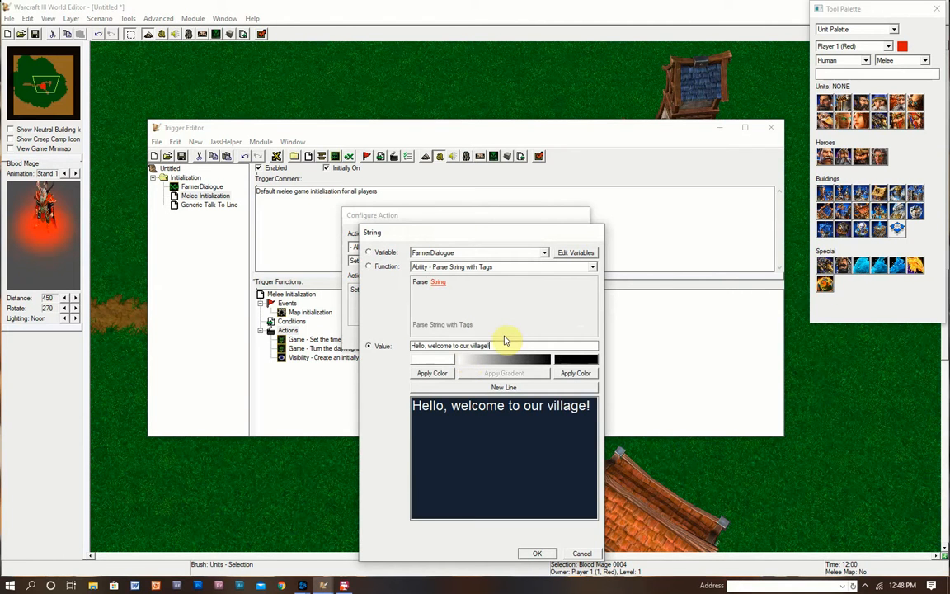
pyautogui.click(537, 554)
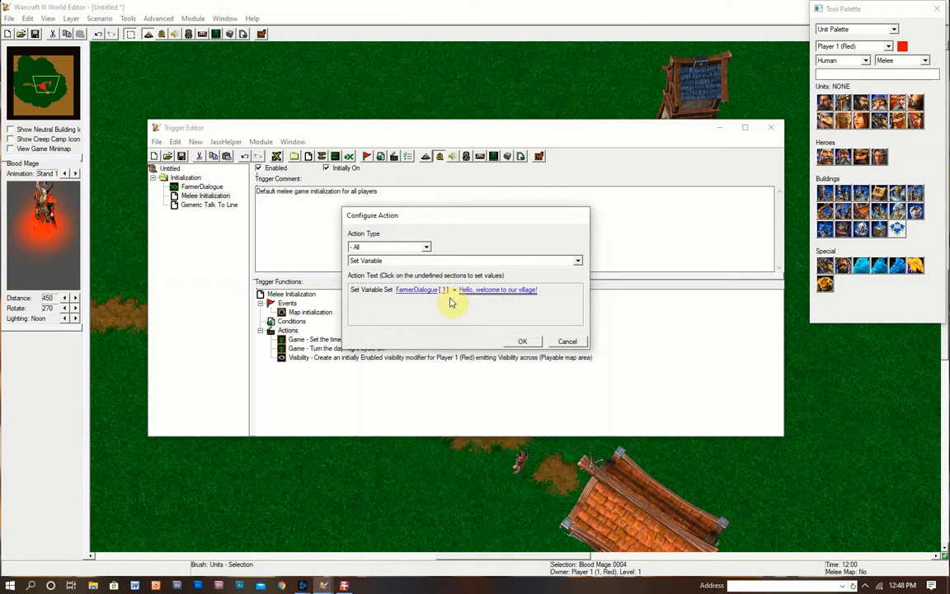
pyautogui.click(526, 344)
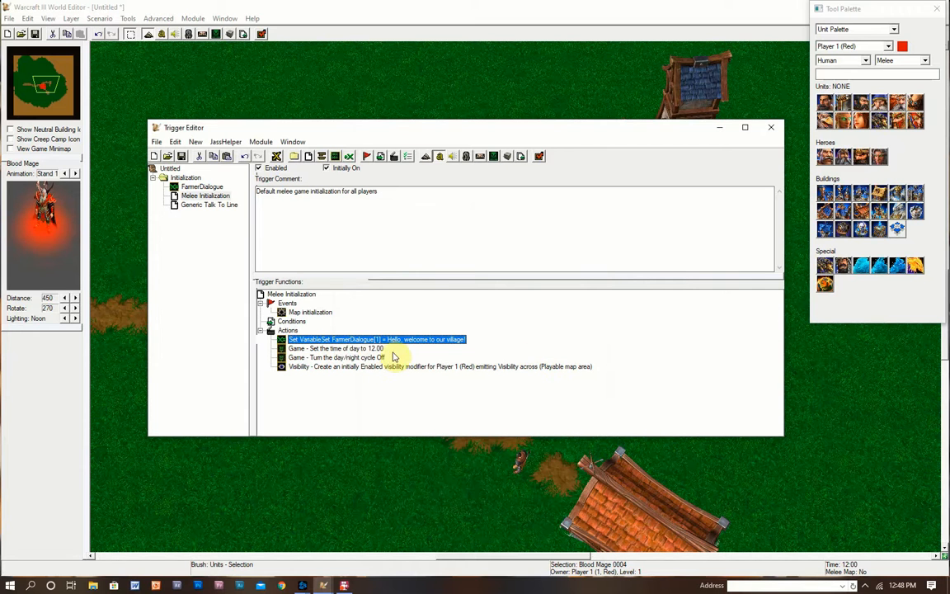
# - Duplicate the action and set FarmerDialogue[2] to 'It's a great day outside today, isn't it?'
pyautogui.hotkey('ctrl', 'c')
pyautogui.hotkey('ctrl', 'v')
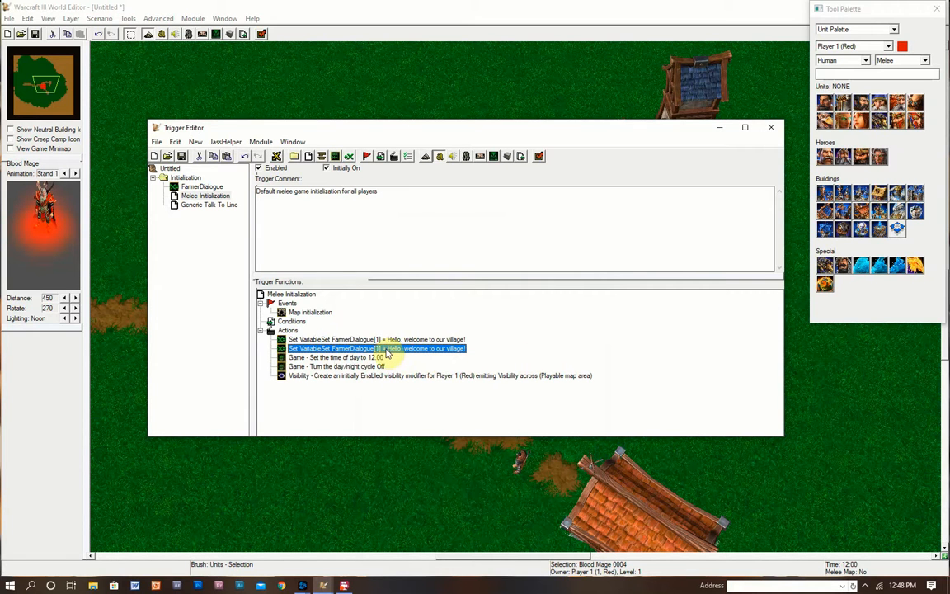
pyautogui.doubleClick(385, 352)
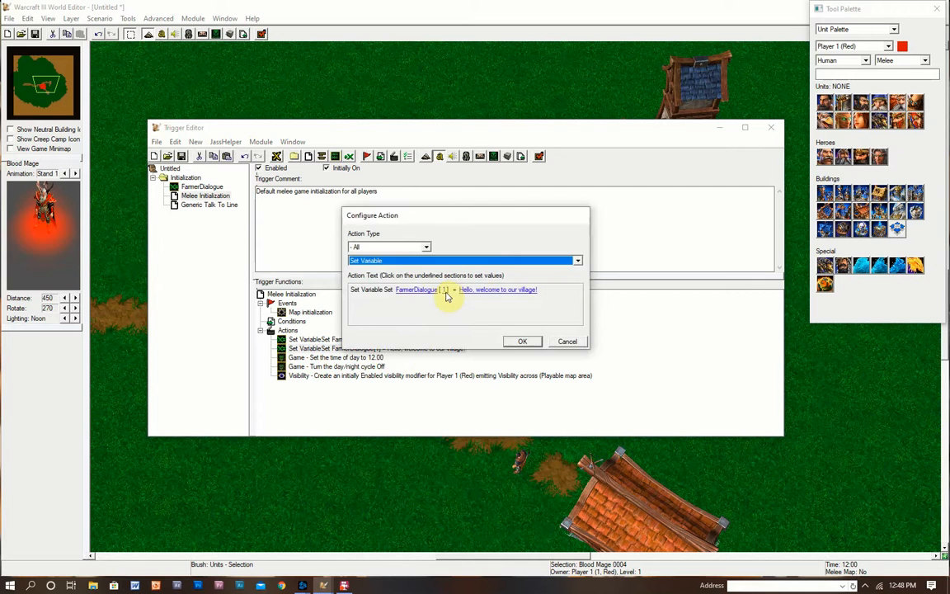
pyautogui.click(445, 290)
pyautogui.write('2')
pyautogui.click(532, 360)
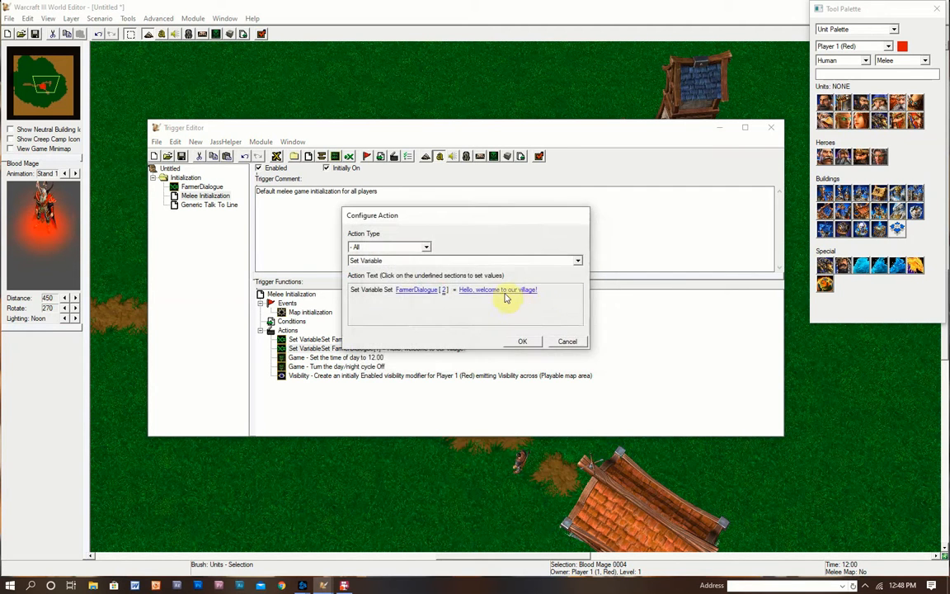
pyautogui.click(505, 292)
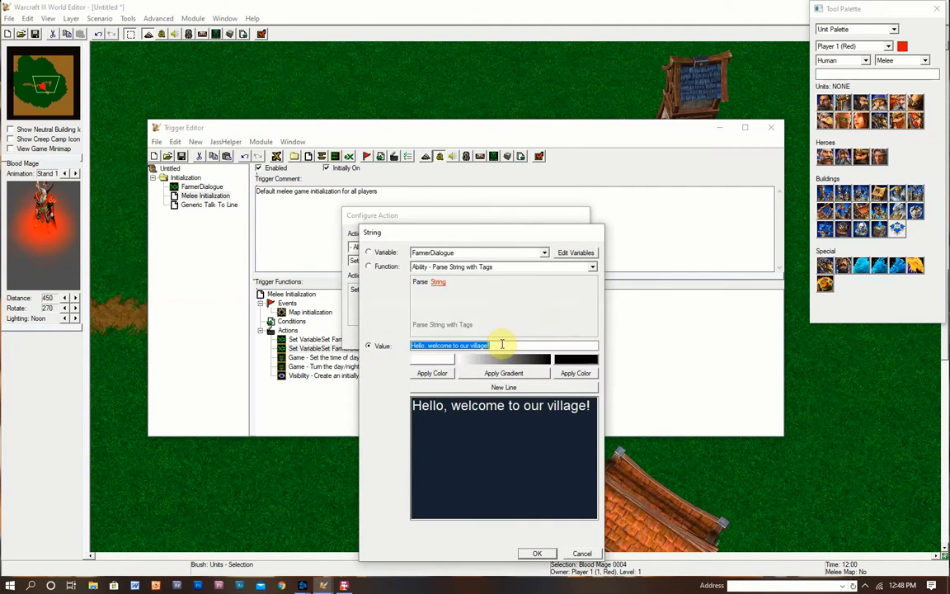
pyautogui.write('It')
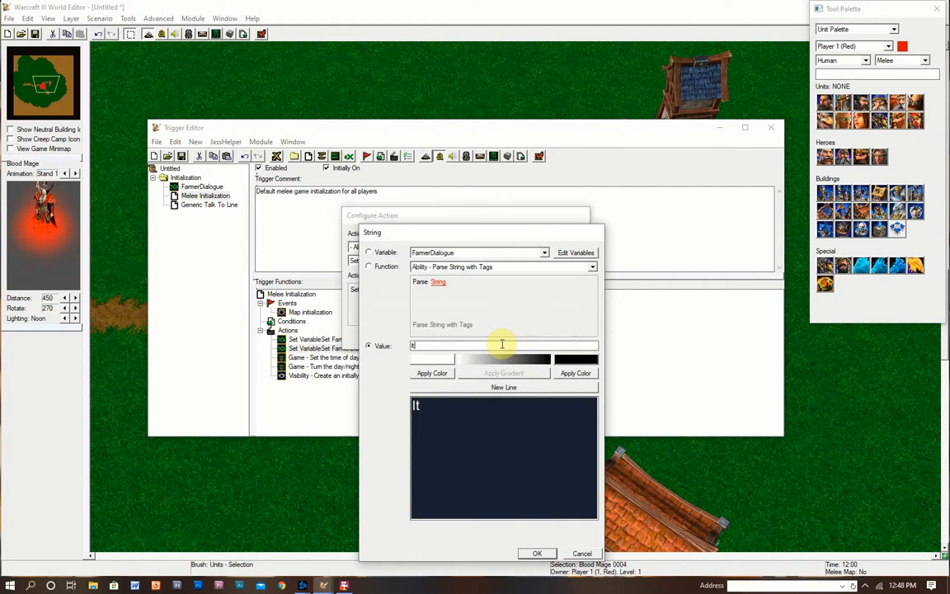
pyautogui.write("'s a great day outside do")
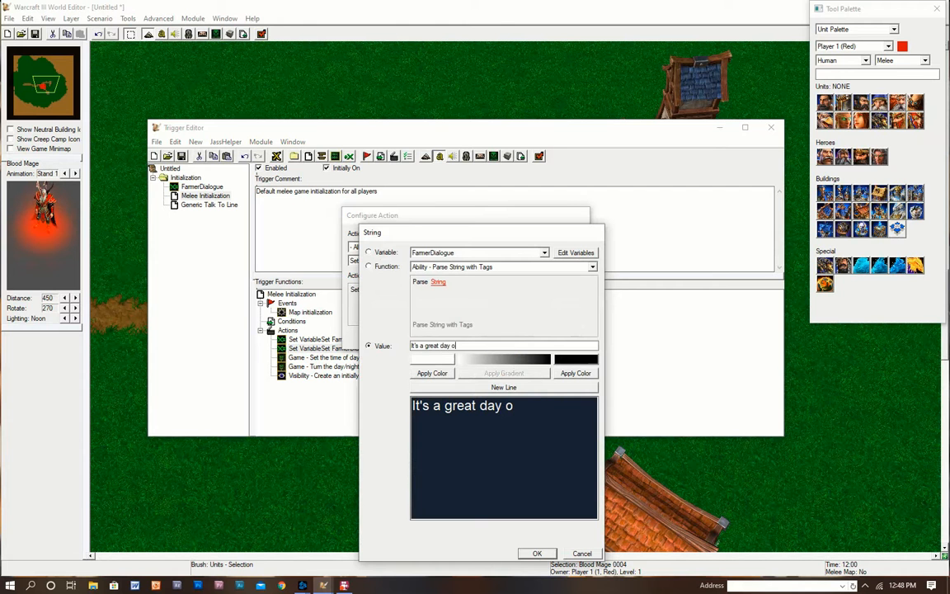
pyautogui.press('BackSpace')
pyautogui.press('BackSpace')
pyautogui.write('to')
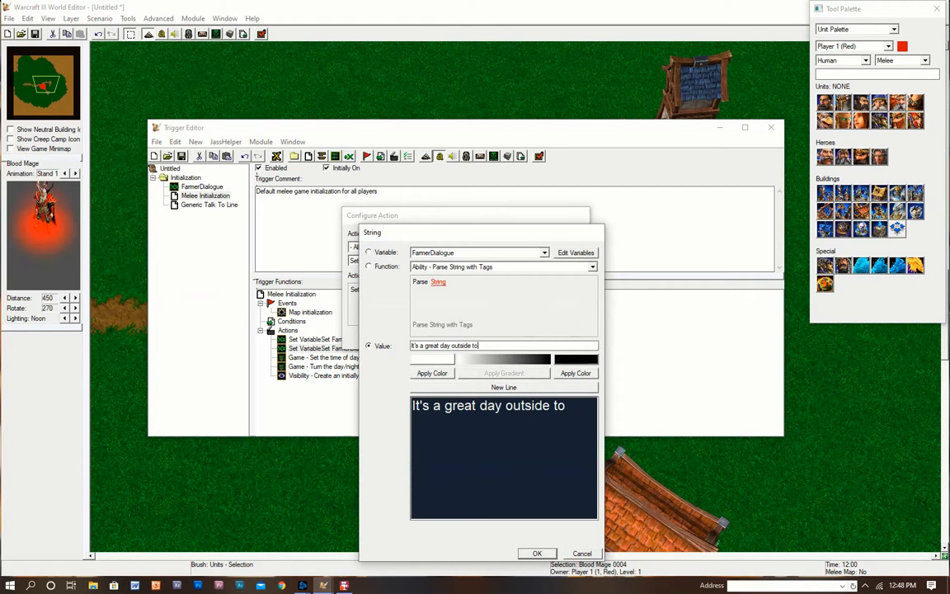
pyautogui.write("day, isn't it?")
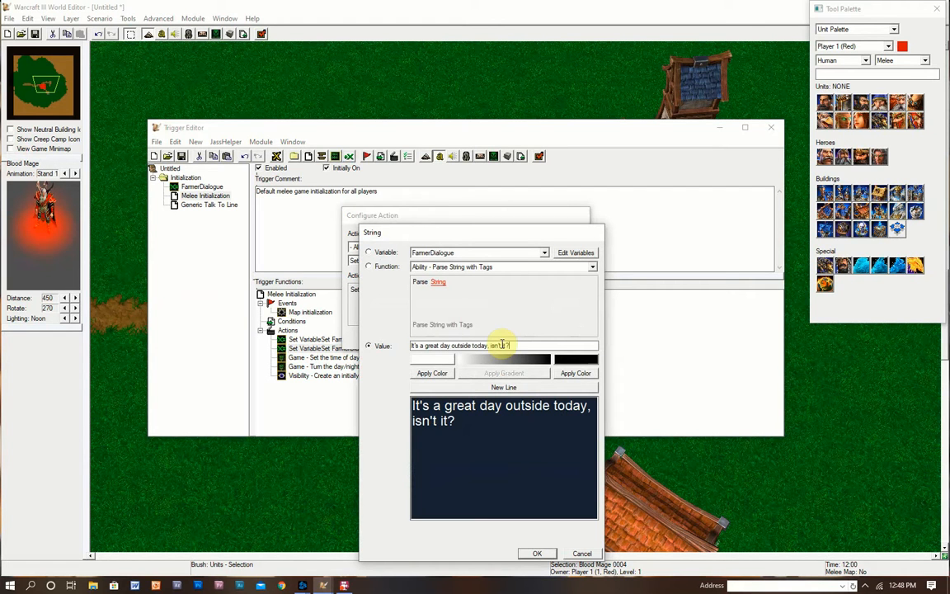
pyautogui.click(536, 554)
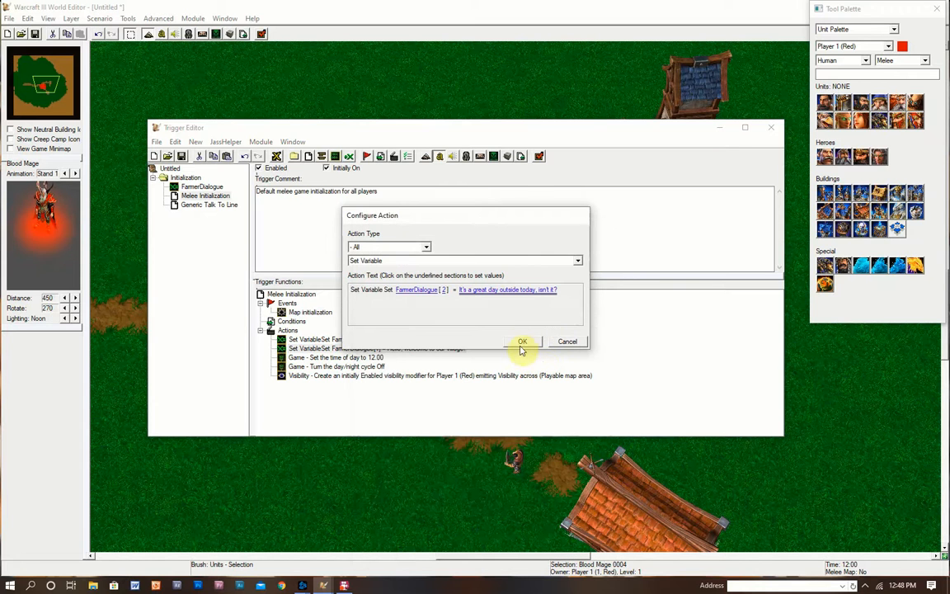
pyautogui.click(520, 342)
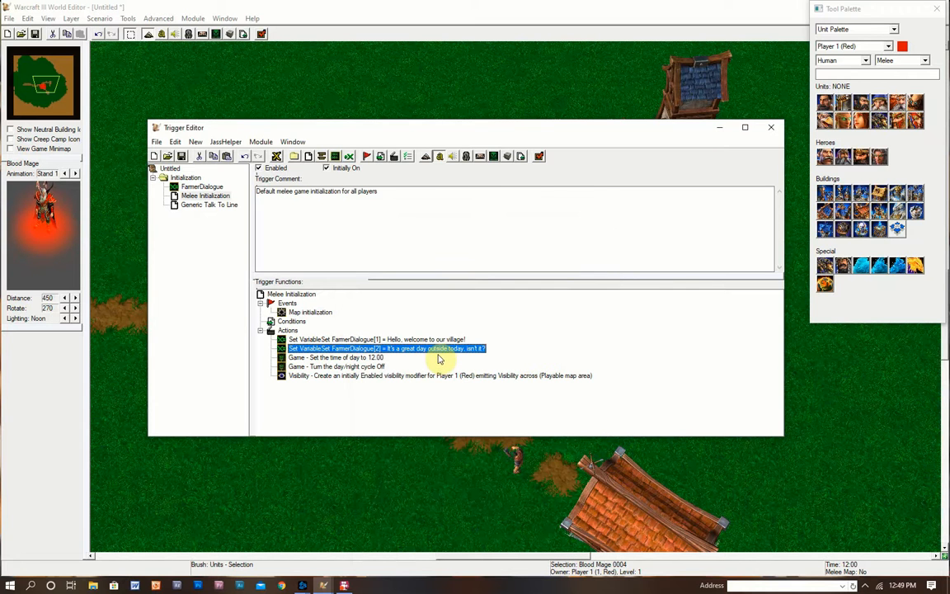
# - Set the third copy to FarmerDialogue[3] = 'I hope you're doing well!'
pyautogui.doubleClick(405, 358)
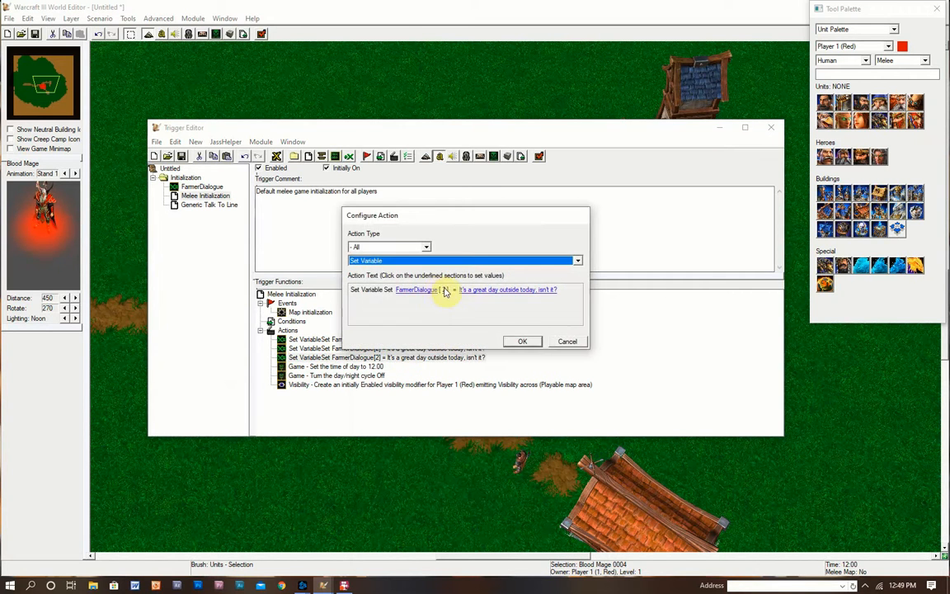
pyautogui.click(445, 293)
pyautogui.write('3')
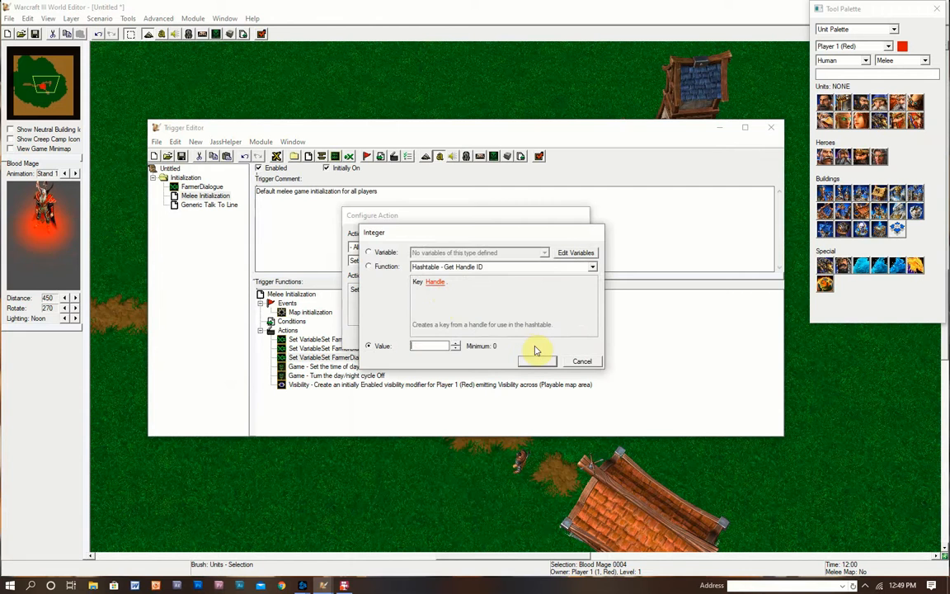
pyautogui.click(538, 360)
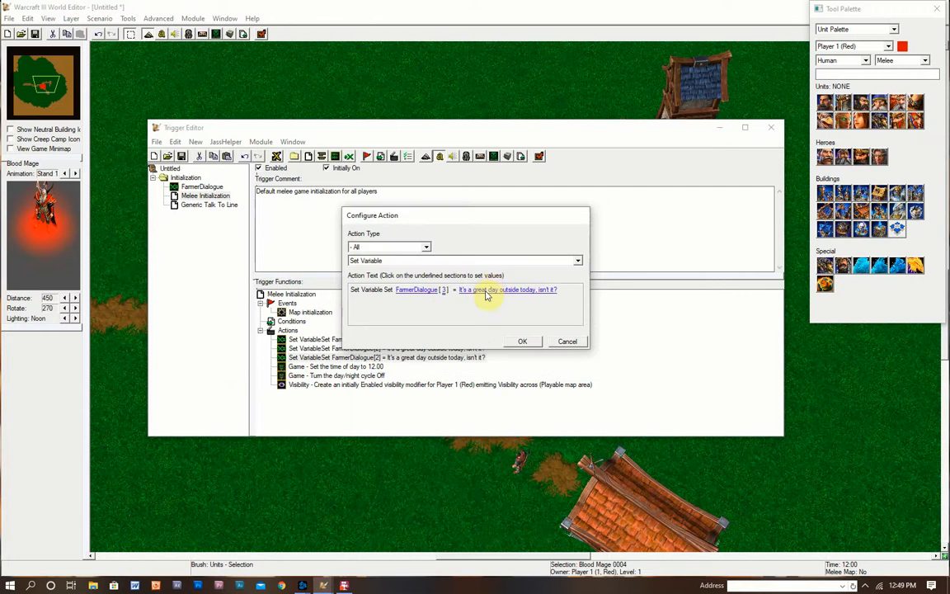
pyautogui.click(487, 292)
pyautogui.write("I hope you're d")
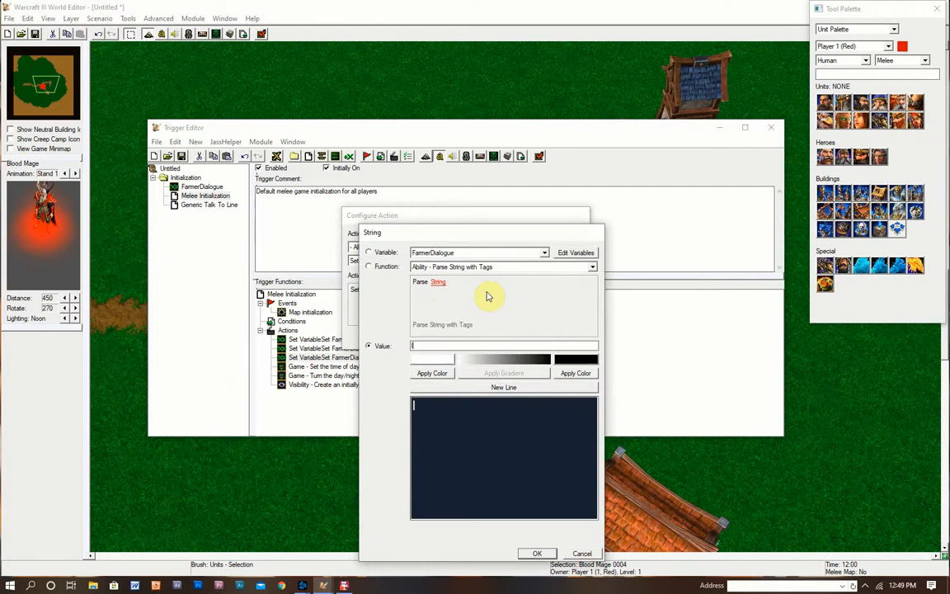
pyautogui.write('oing well!')
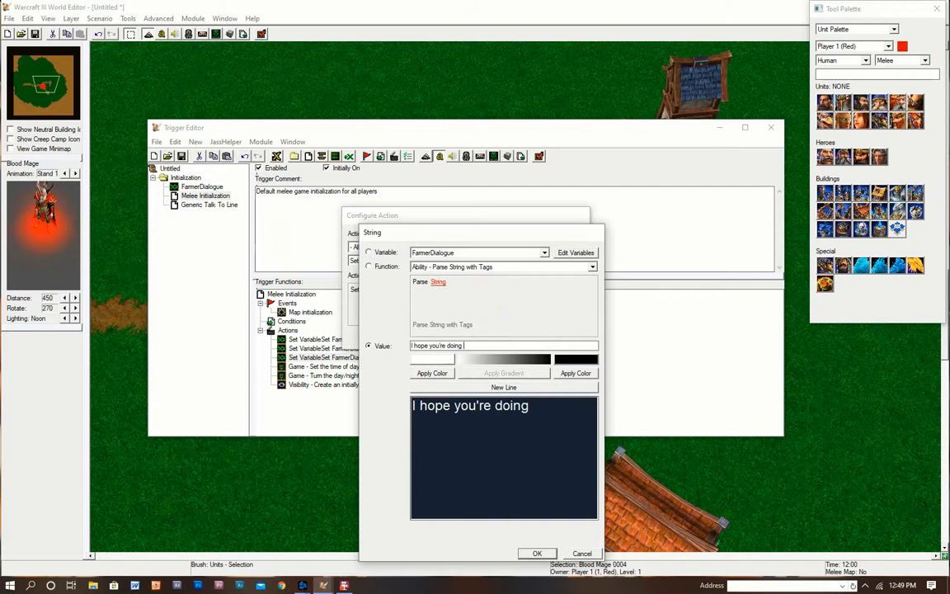
pyautogui.click(536, 553)
pyautogui.click(523, 342)
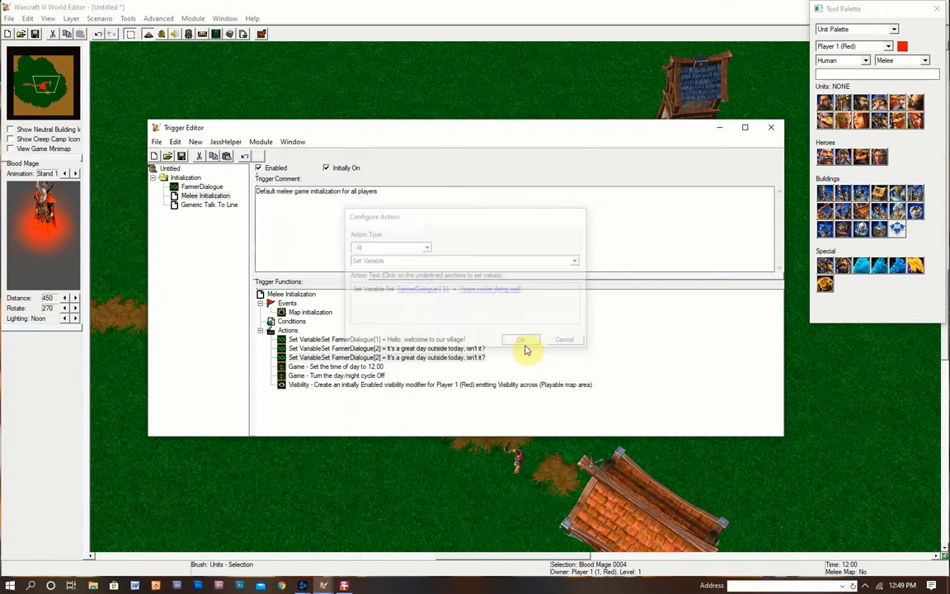
# - Review the Melee Initialization actions and drag the Trigger Editor lower to reveal the map
pyautogui.click(384, 348)
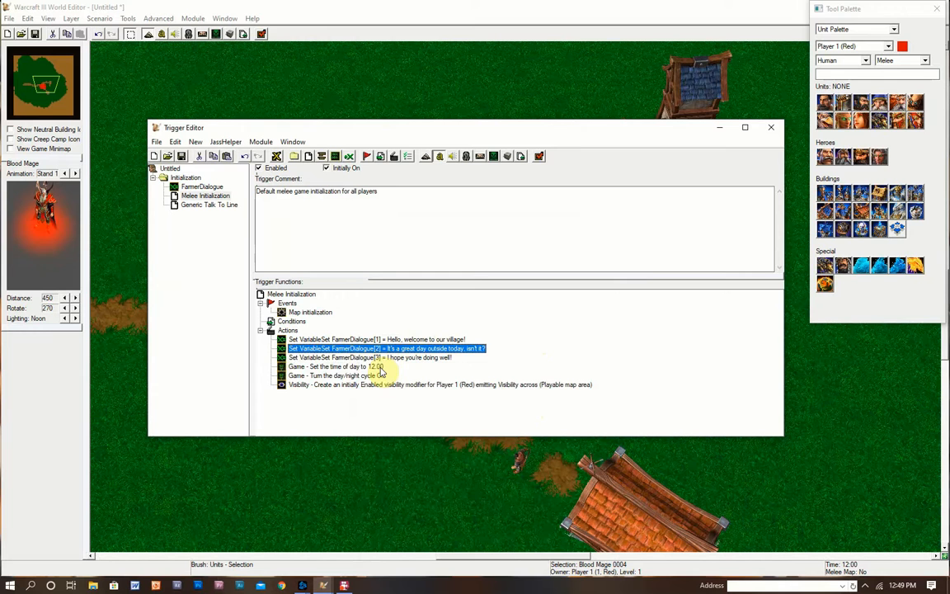
pyautogui.click(378, 366)
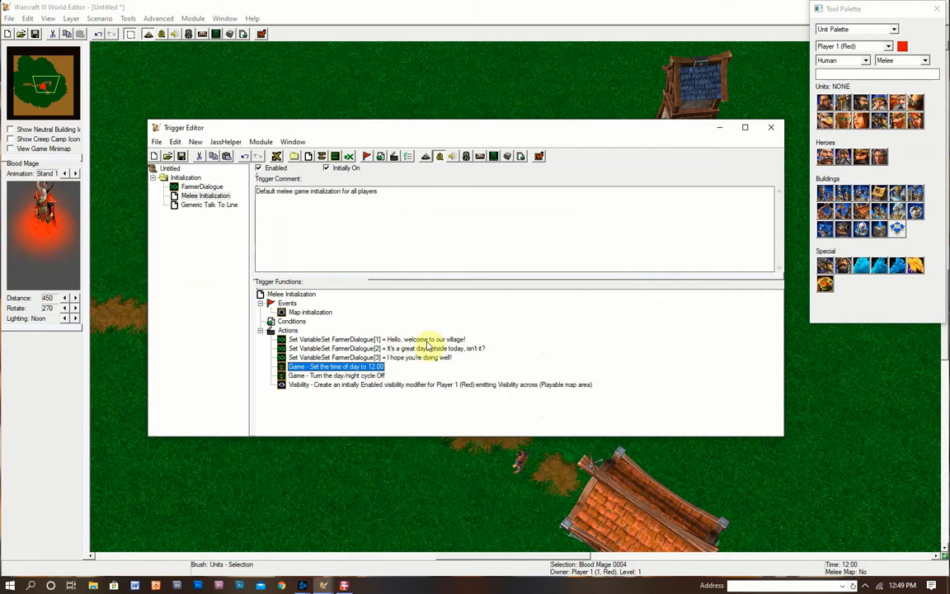
pyautogui.click(382, 340)
pyautogui.keyDown('shift'); pyautogui.click(396, 358); pyautogui.keyUp('shift')
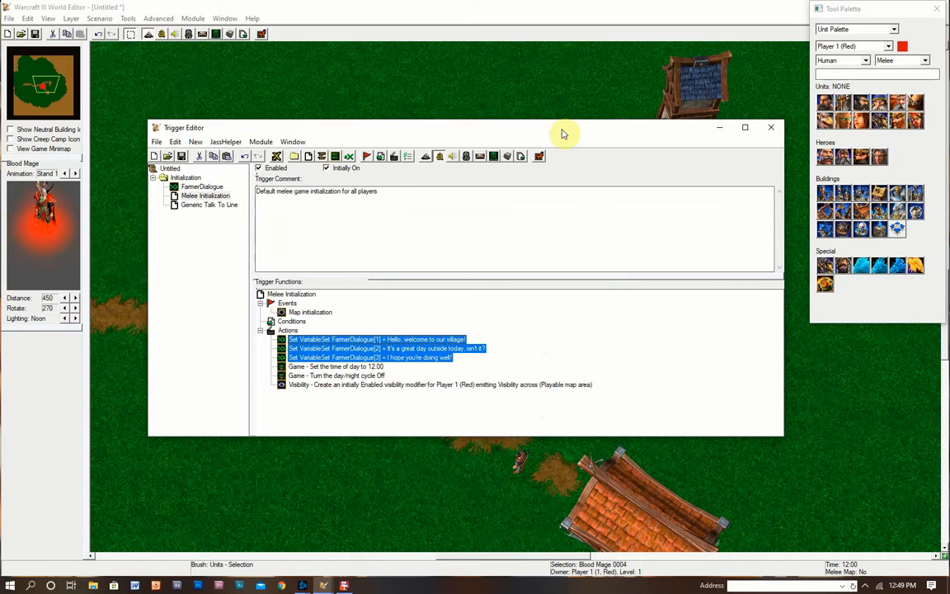
pyautogui.moveTo(561, 131); pyautogui.dragTo(612, 150)
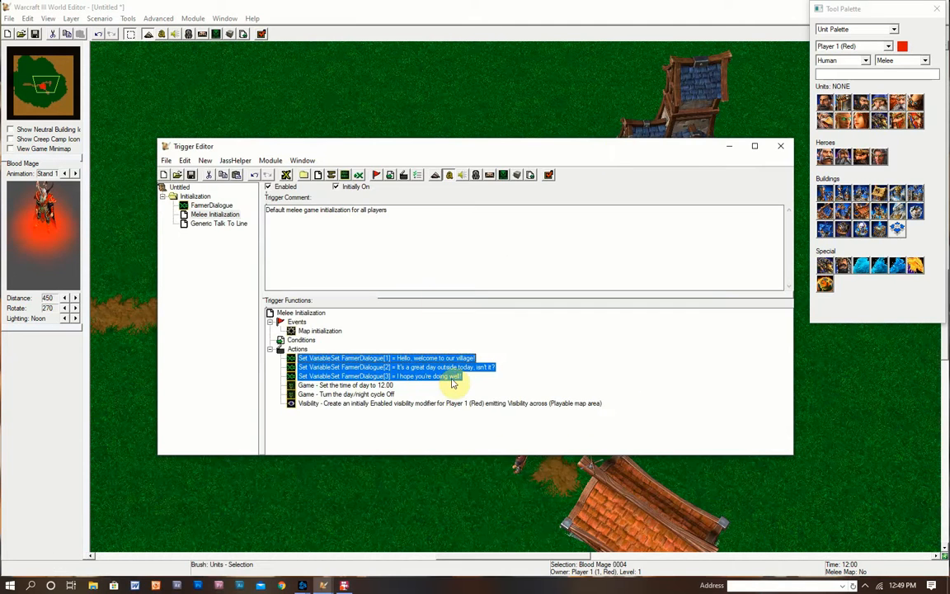
pyautogui.click(362, 394)
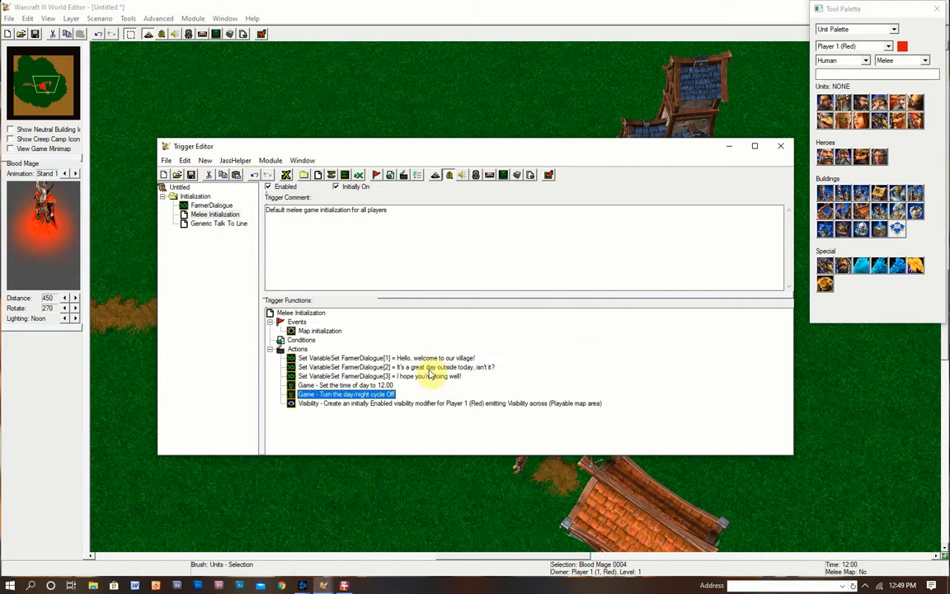
pyautogui.moveTo(568, 153); pyautogui.dragTo(603, 178)
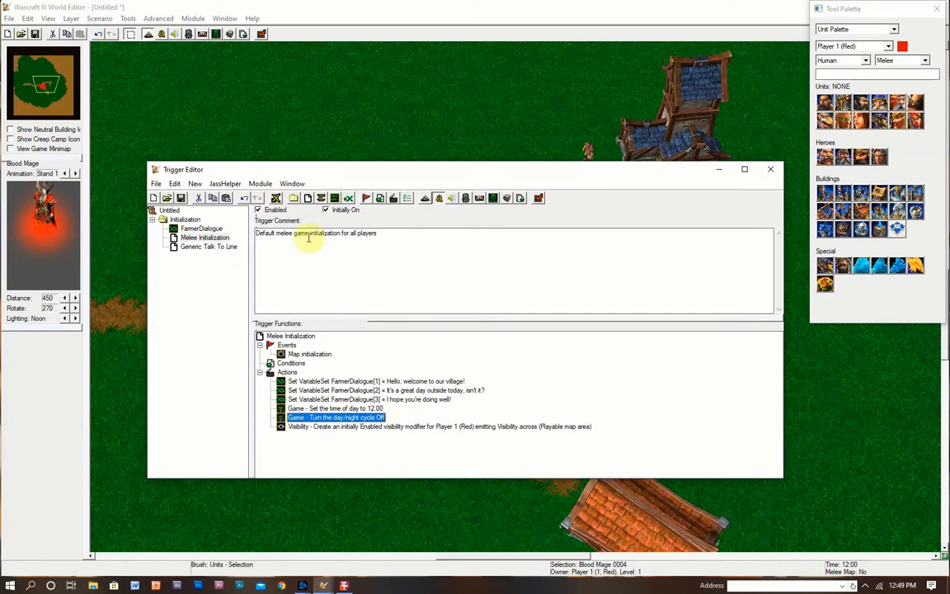
# - Change the Generic Talk To Line transmission's message from fixed text to the FarmerDialogue variable
pyautogui.click(206, 247)
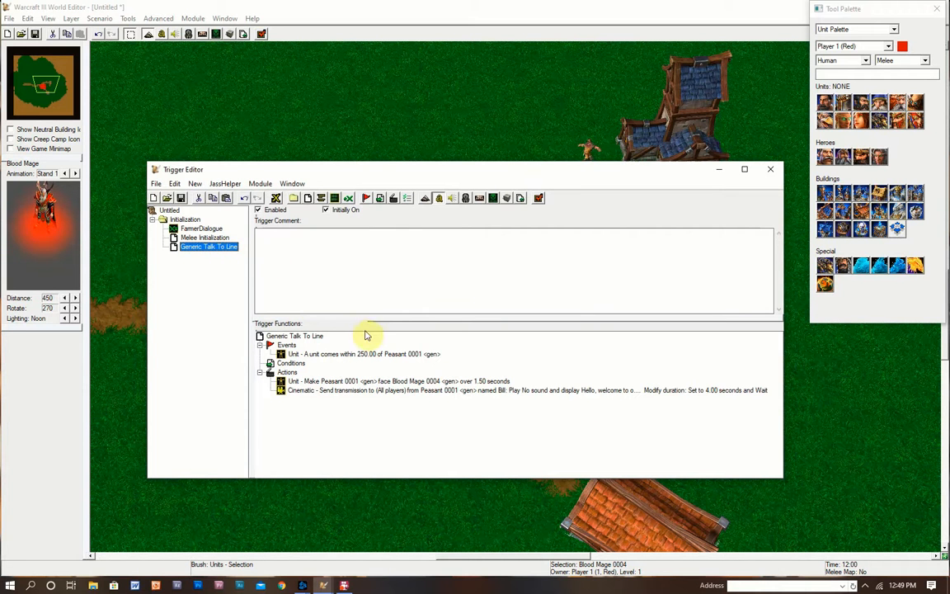
pyautogui.doubleClick(365, 391)
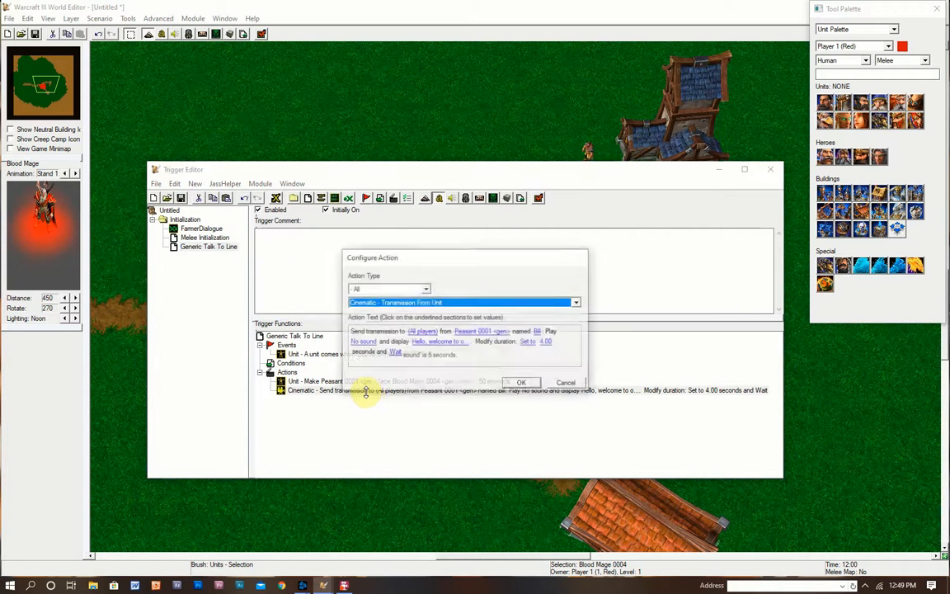
pyautogui.click(416, 347)
pyautogui.moveTo(498, 240); pyautogui.dragTo(797, 179)
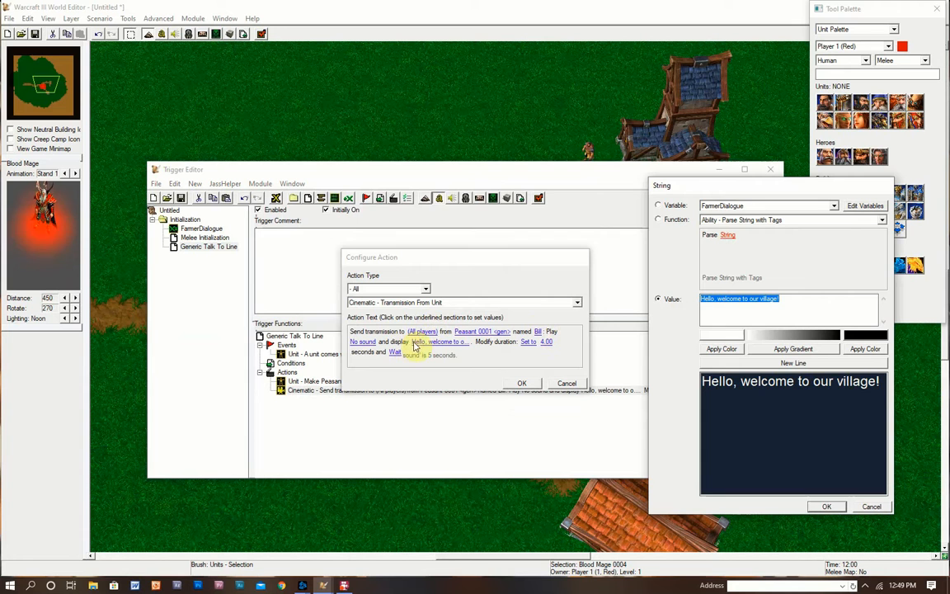
pyautogui.moveTo(731, 181); pyautogui.dragTo(378, 144)
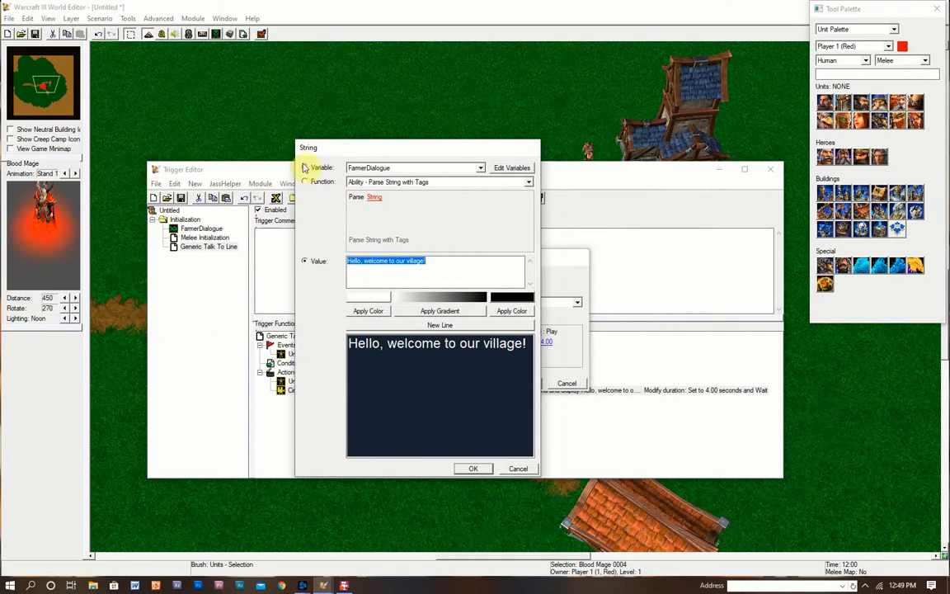
pyautogui.click(367, 170)
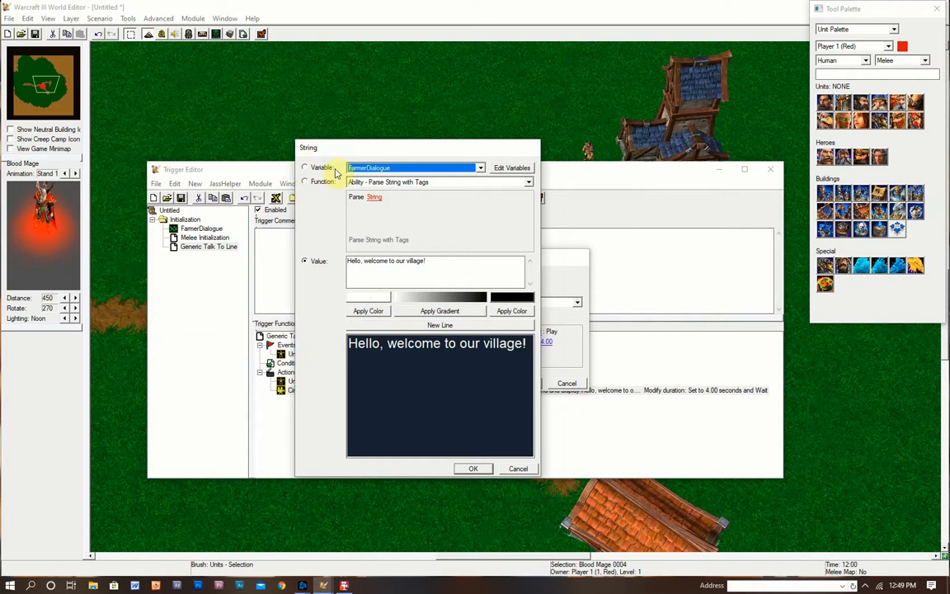
pyautogui.click(304, 168)
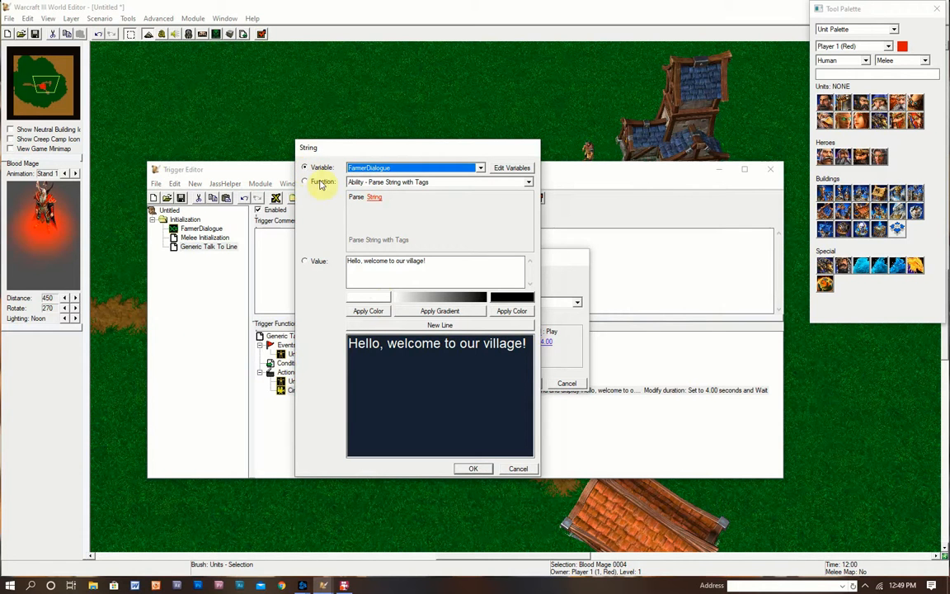
pyautogui.click(473, 470)
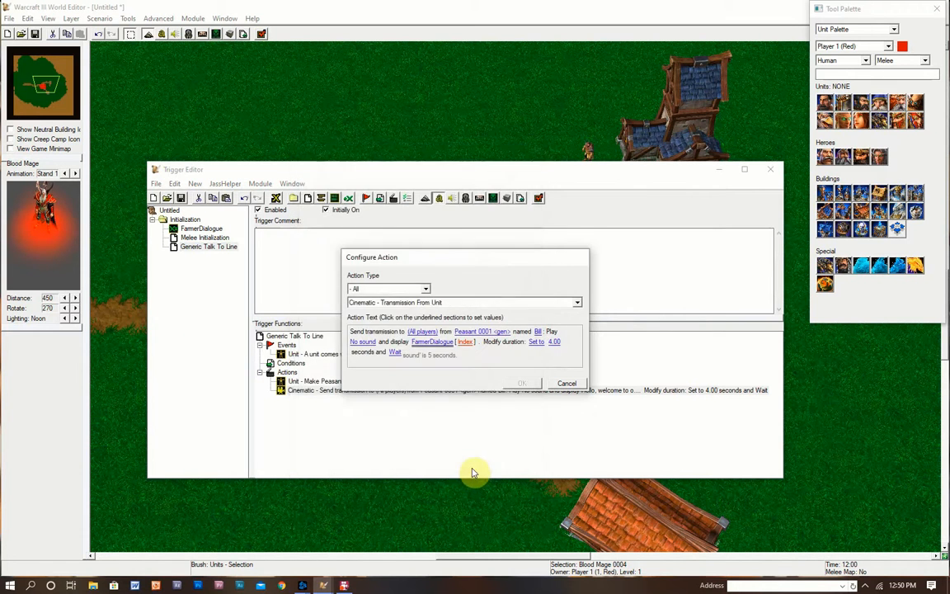
# - Set the FarmerDialogue index to Math - Random Number between 1 and 3 and apply the transmission
pyautogui.click(467, 342)
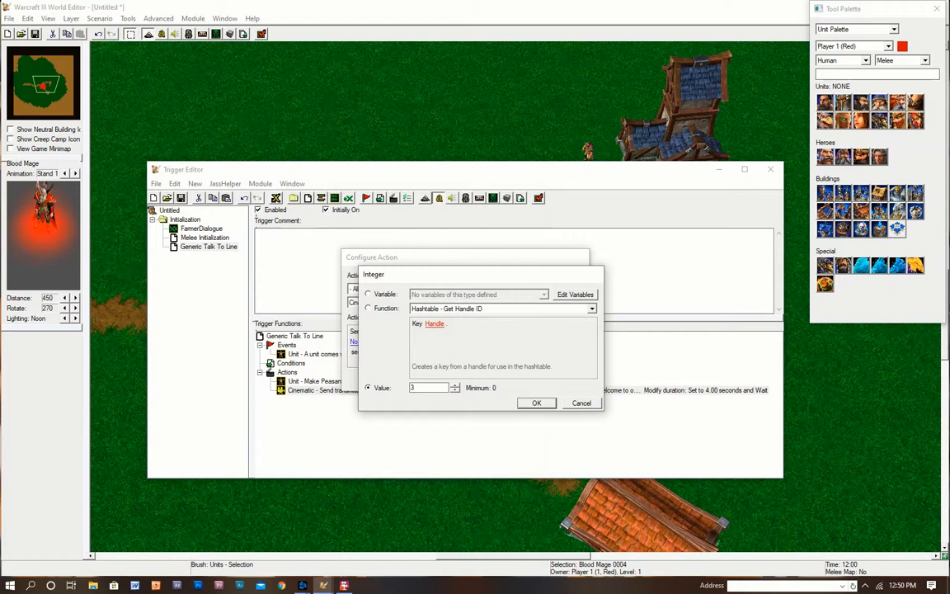
pyautogui.click(497, 317)
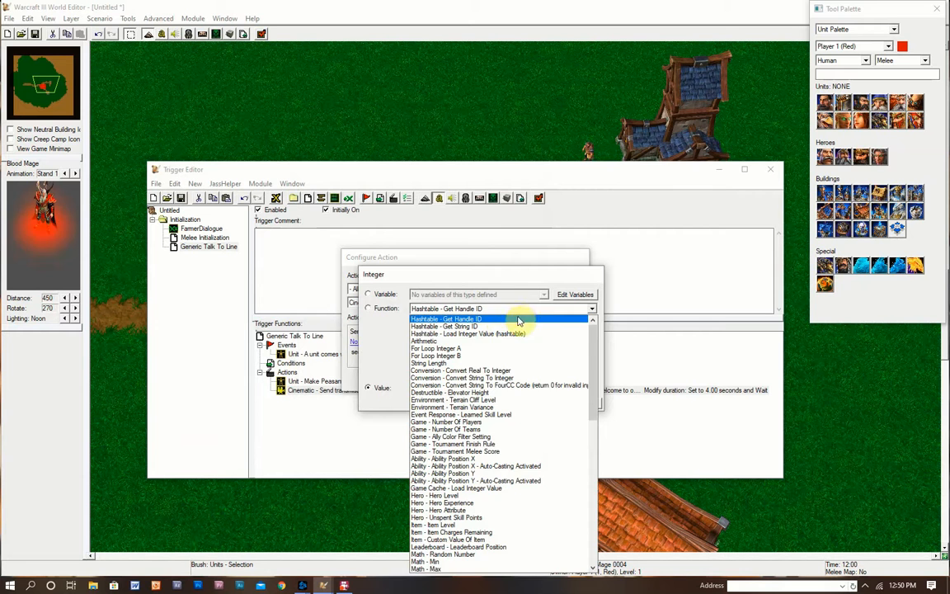
pyautogui.click(498, 282)
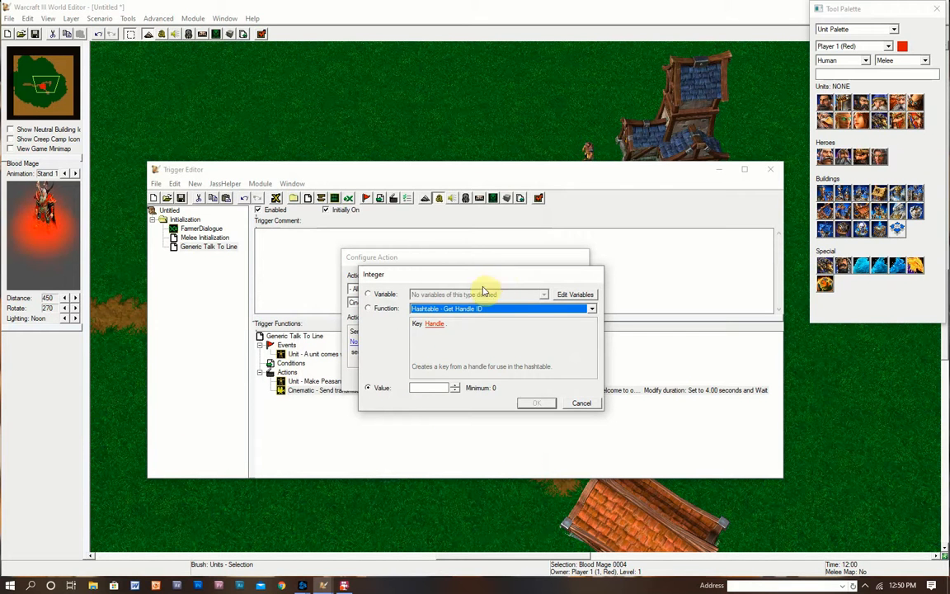
pyautogui.click(474, 310)
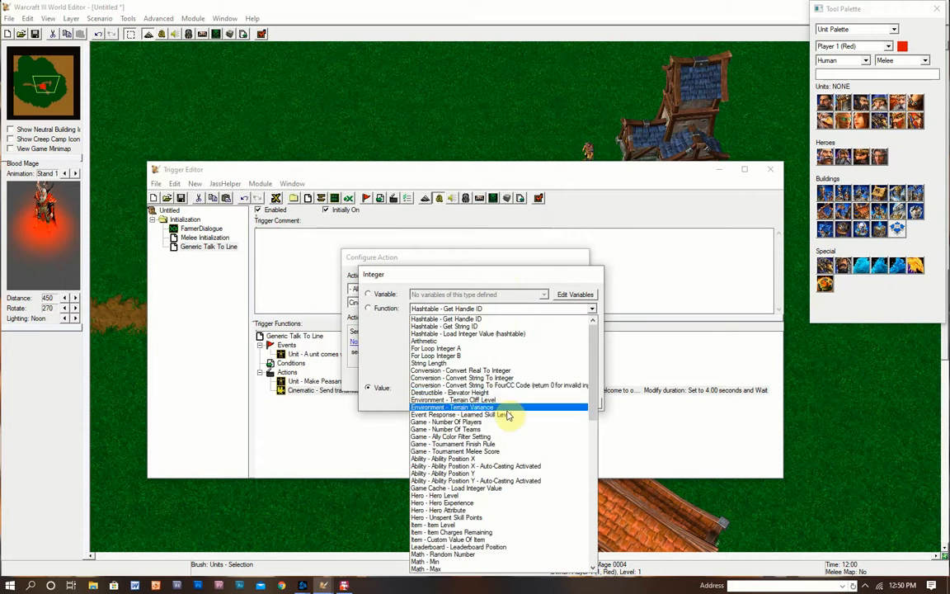
pyautogui.scroll(-2, 512, 446)
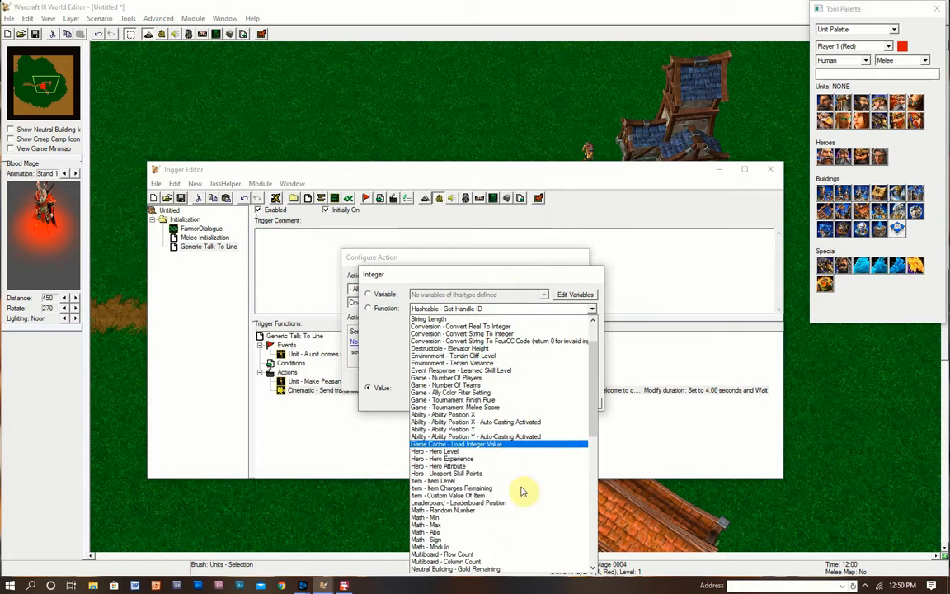
pyautogui.click(448, 512)
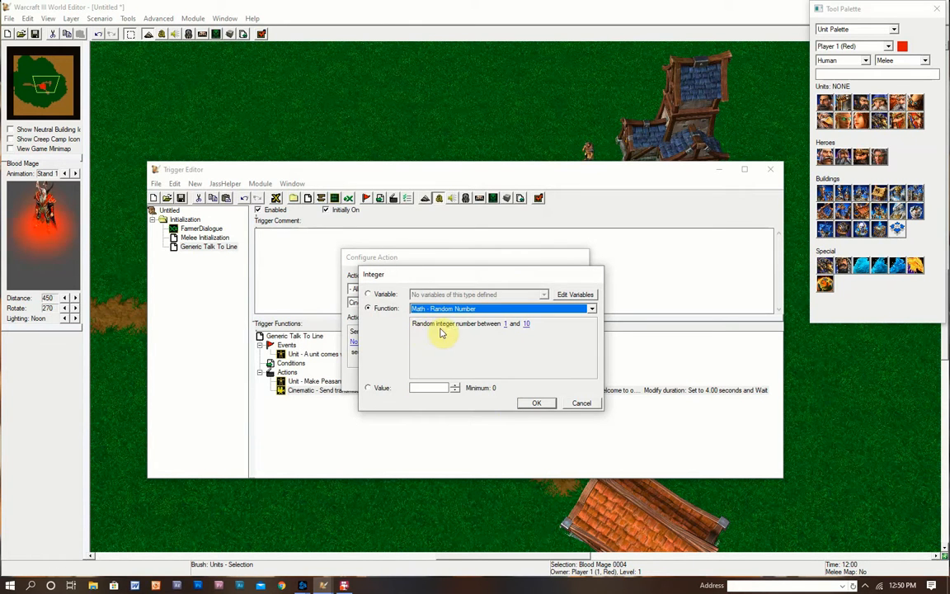
pyautogui.click(526, 324)
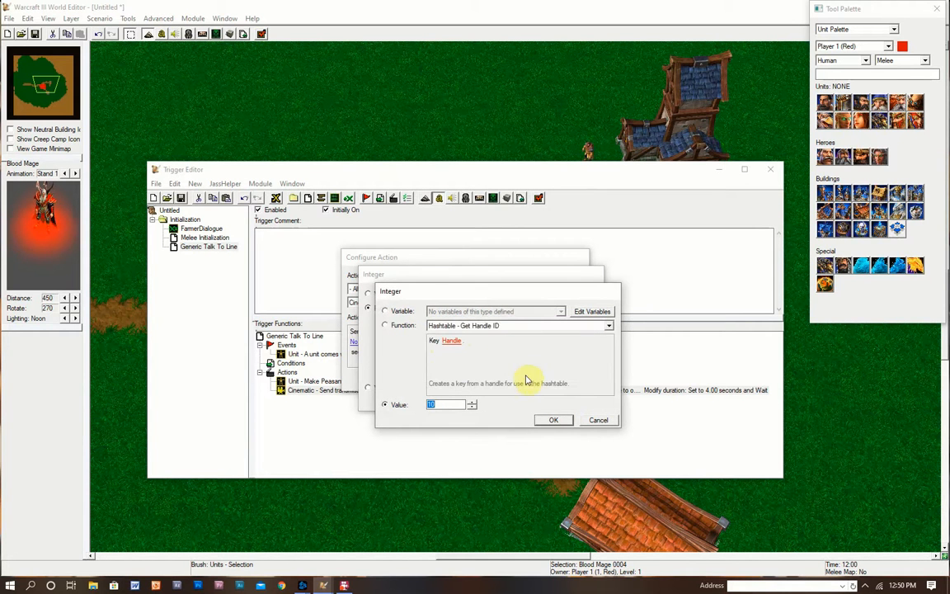
pyautogui.click(557, 421)
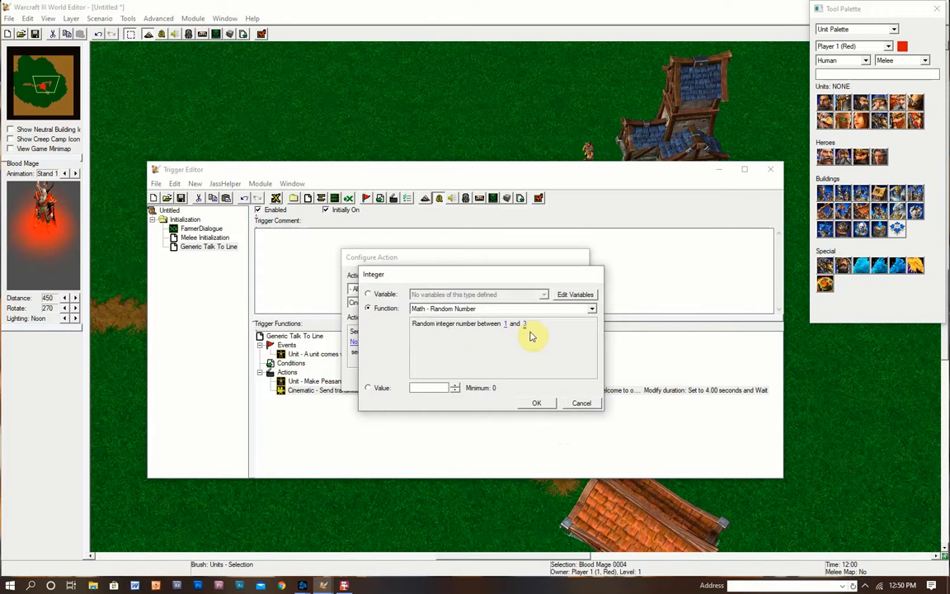
pyautogui.click(538, 406)
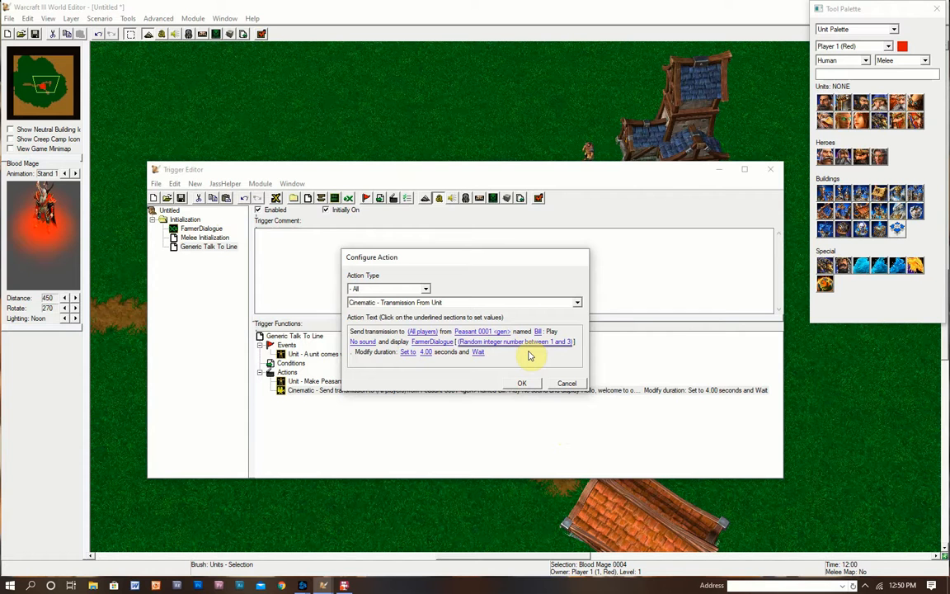
pyautogui.click(526, 385)
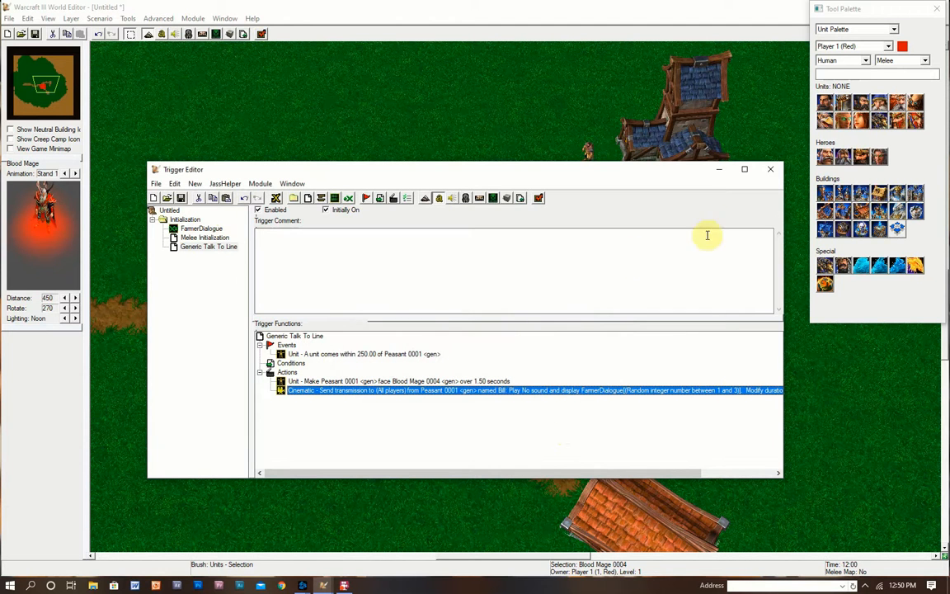
# - Close the Trigger Editor, then save the map and launch it as a Test Map game
pyautogui.click(769, 174)
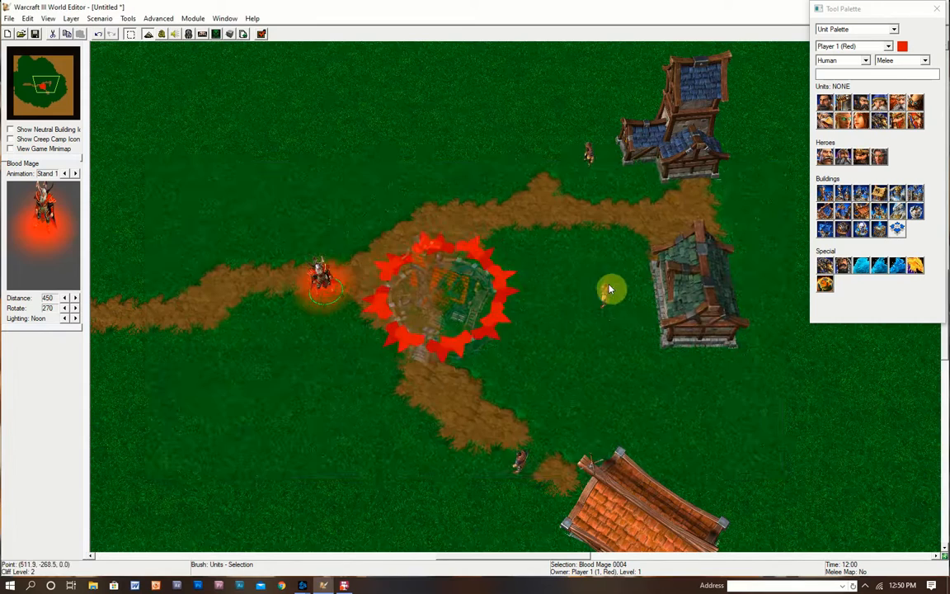
pyautogui.scroll(-2, 528, 244)
pyautogui.click(261, 34)
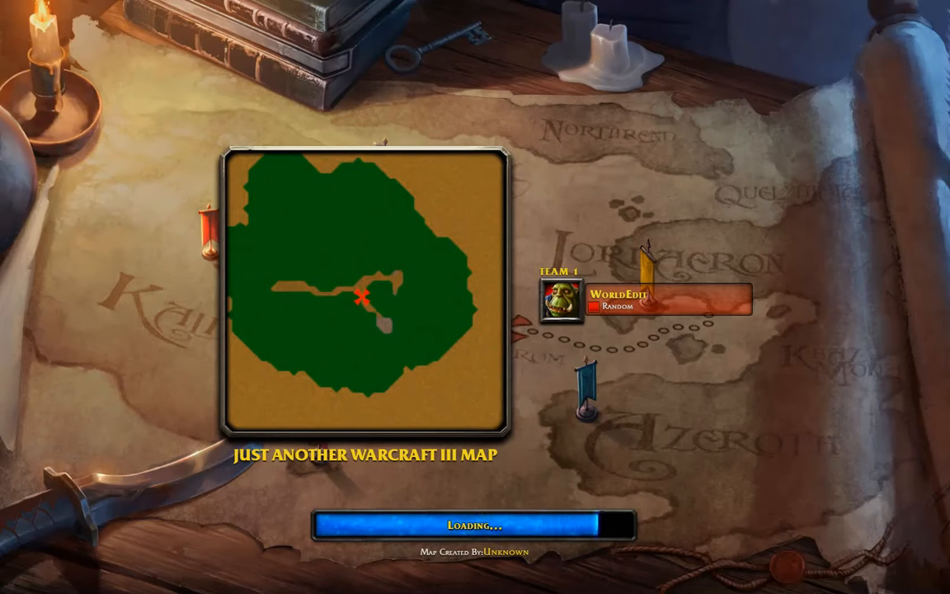
# - Get past the loading screen and walk the Blood Mage to peasant Bill and back to trigger greetings
pyautogui.press('space')
pyautogui.press('Down')
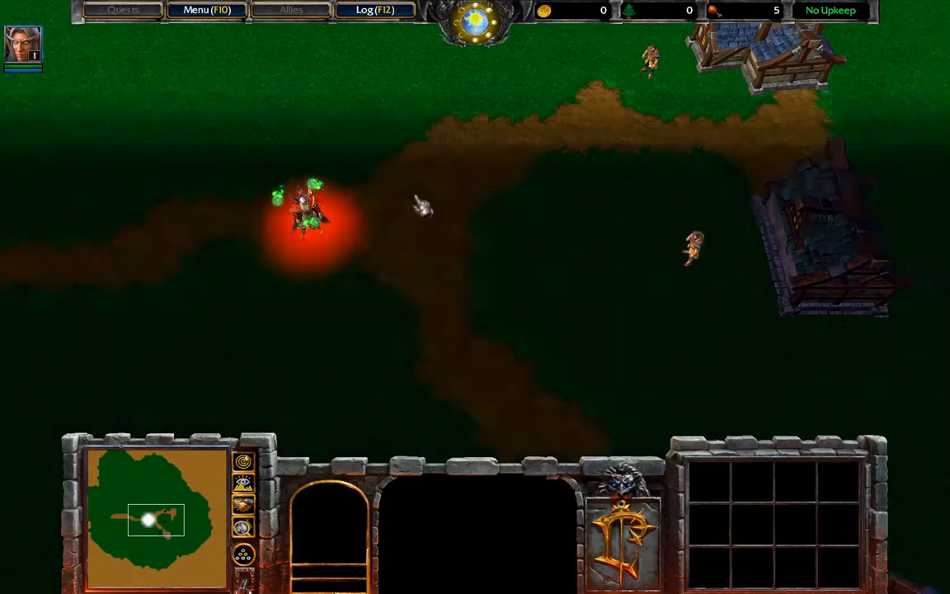
pyautogui.moveTo(231, 282); pyautogui.dragTo(349, 211)
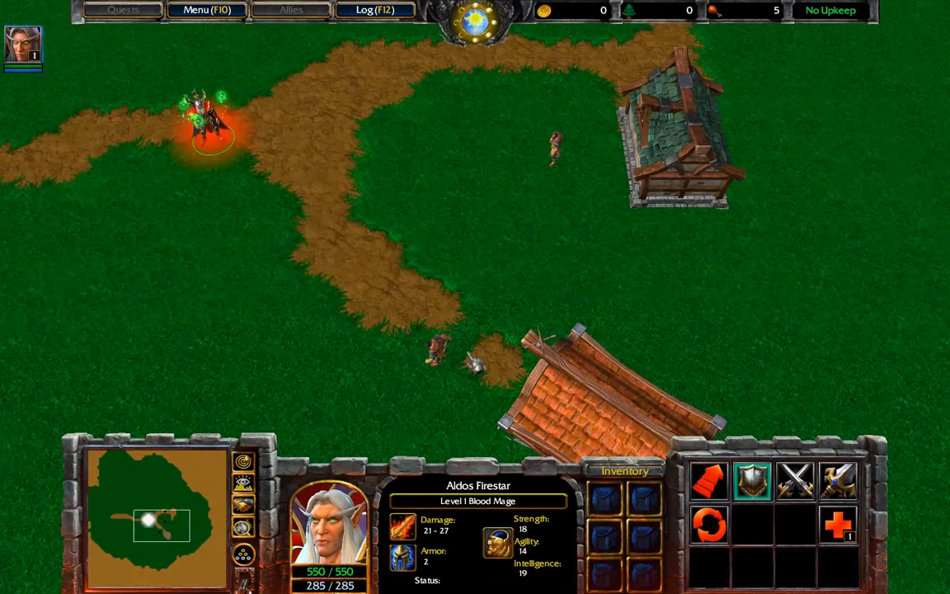
pyautogui.rightClick(516, 313)
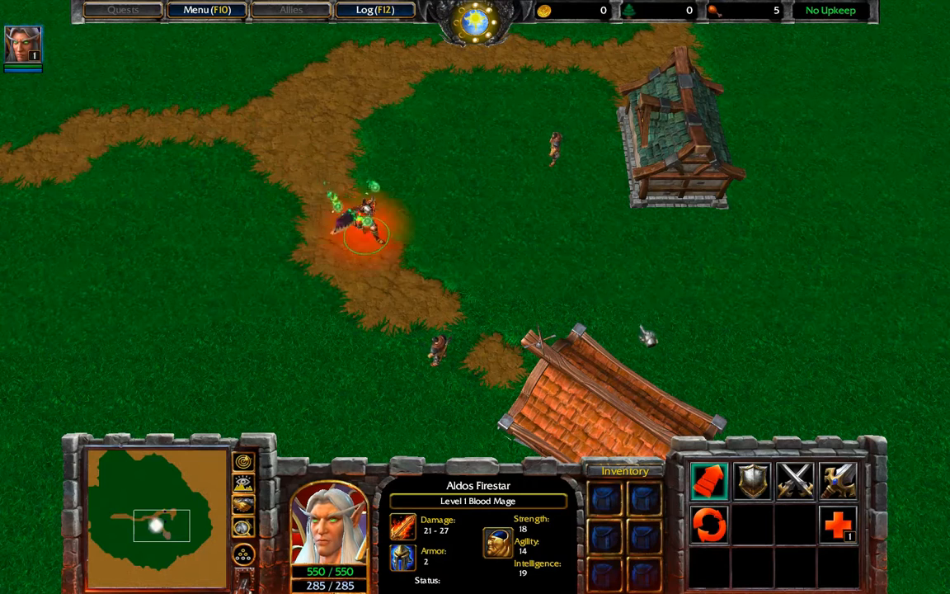
pyautogui.rightClick(554, 191)
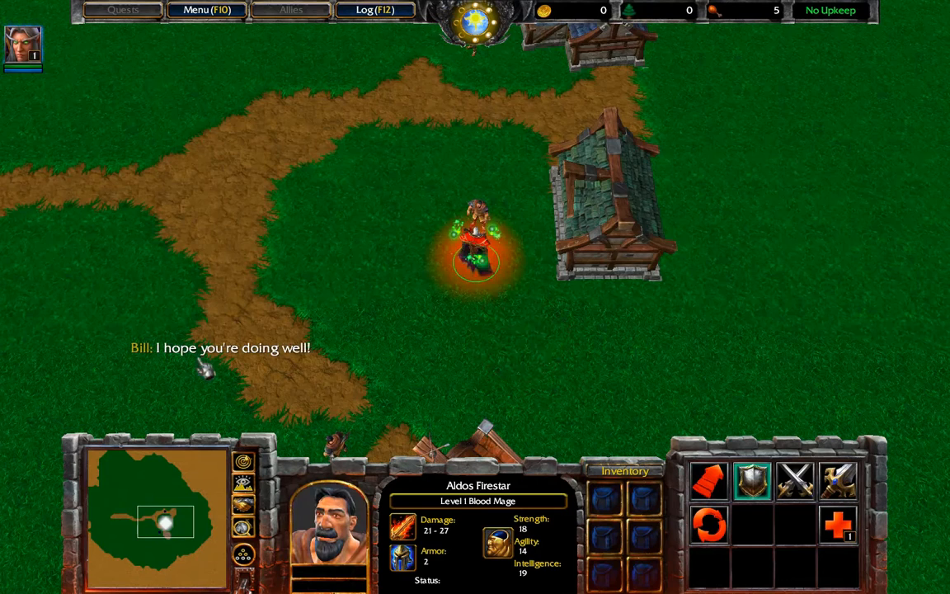
pyautogui.rightClick(625, 343)
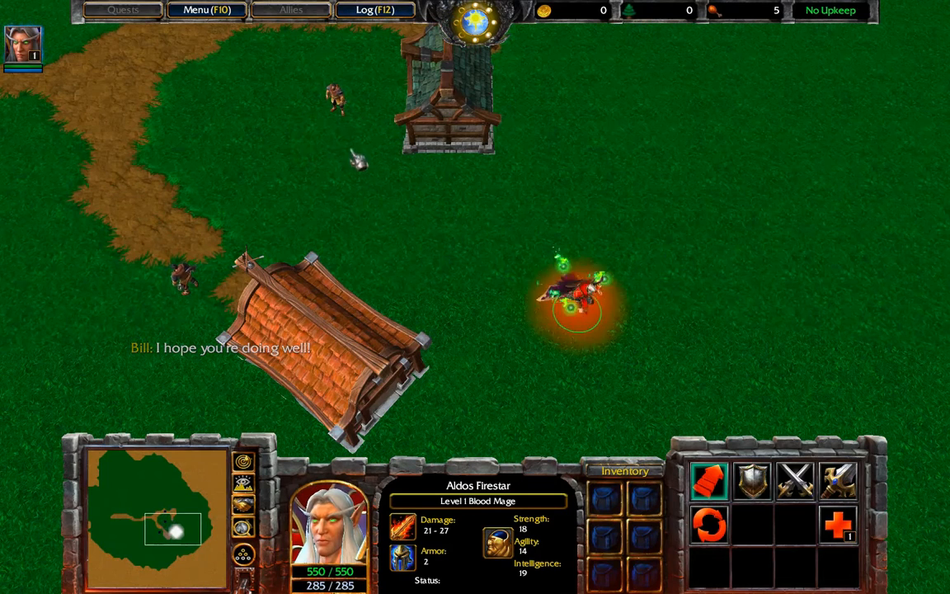
pyautogui.rightClick(540, 70)
# - Walk the Blood Mage around the houses, repeatedly approaching and leaving the villager to check more random lines
pyautogui.rightClick(476, 139)
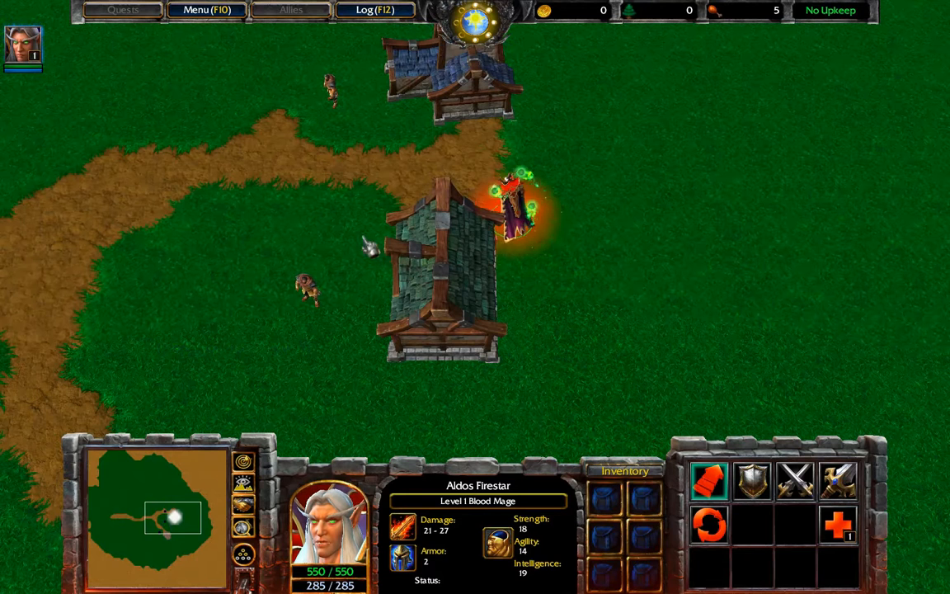
pyautogui.rightClick(326, 262)
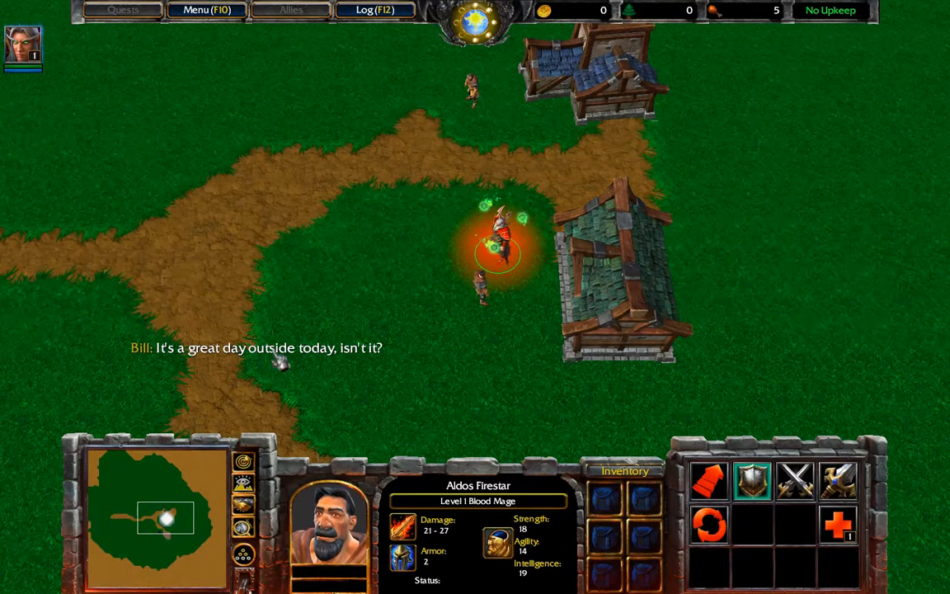
pyautogui.rightClick(101, 258)
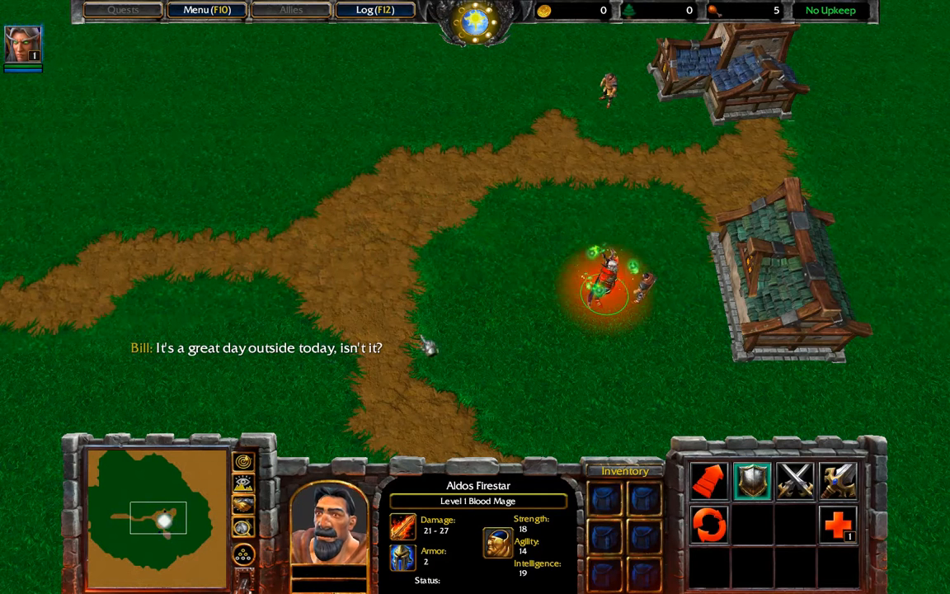
pyautogui.rightClick(235, 266)
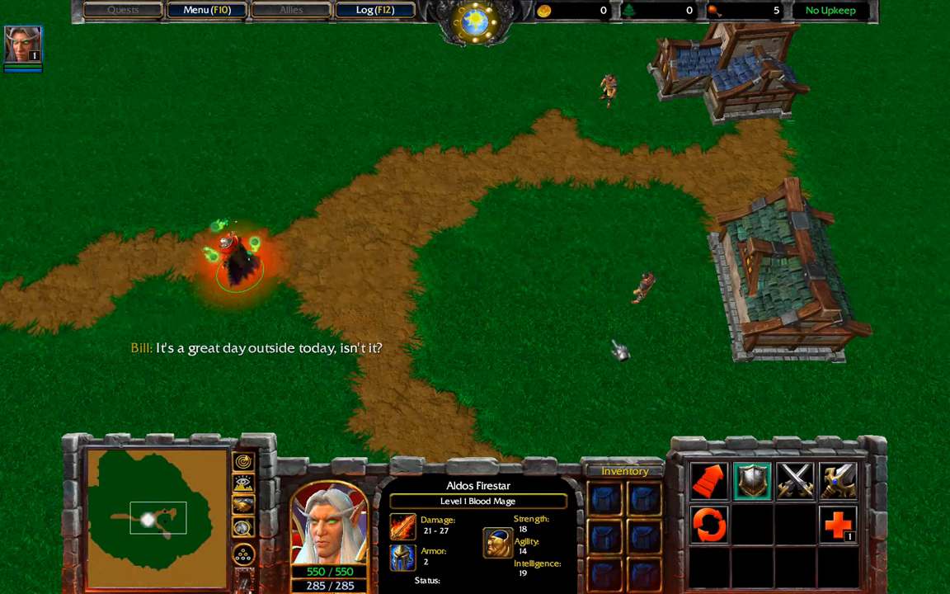
pyautogui.rightClick(532, 435)
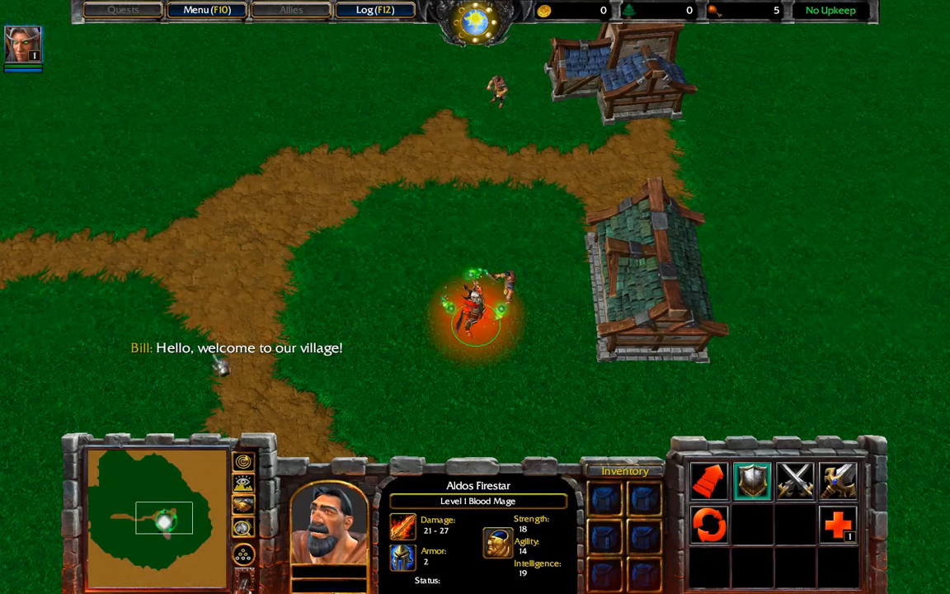
pyautogui.rightClick(198, 229)
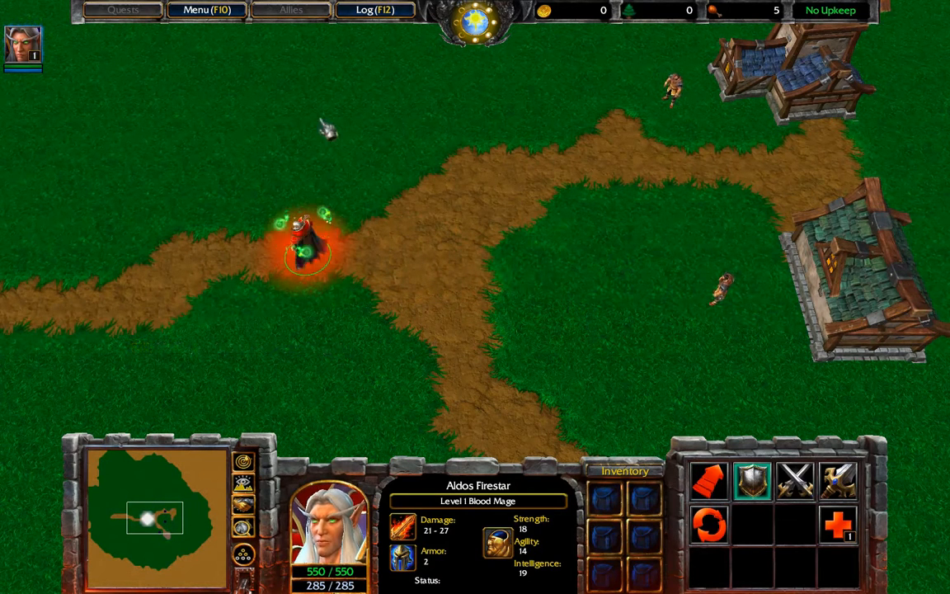
# - Quit the test game via Menu, End Game, Exit Game and confirm Exit
pyautogui.click(206, 10)
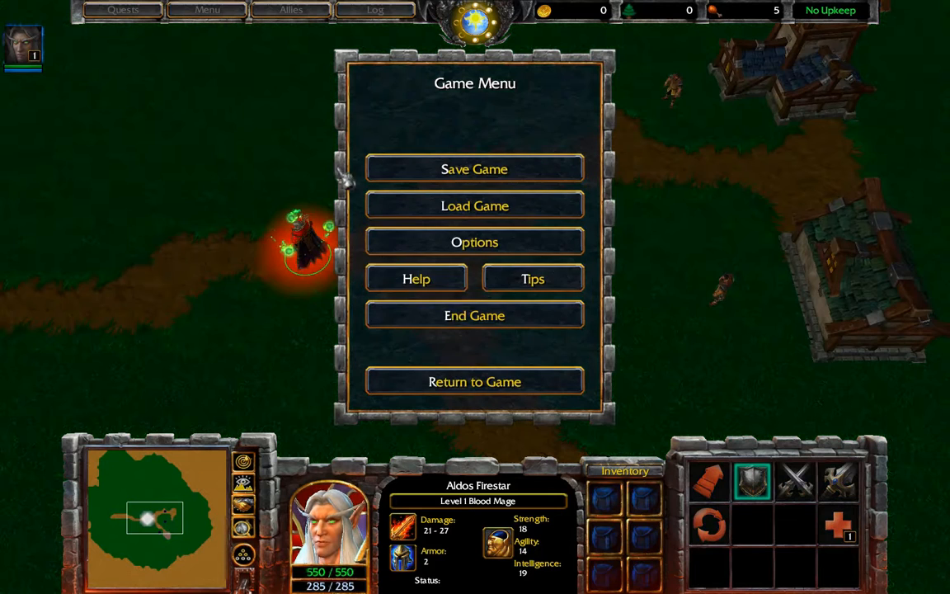
pyautogui.click(452, 314)
pyautogui.click(424, 204)
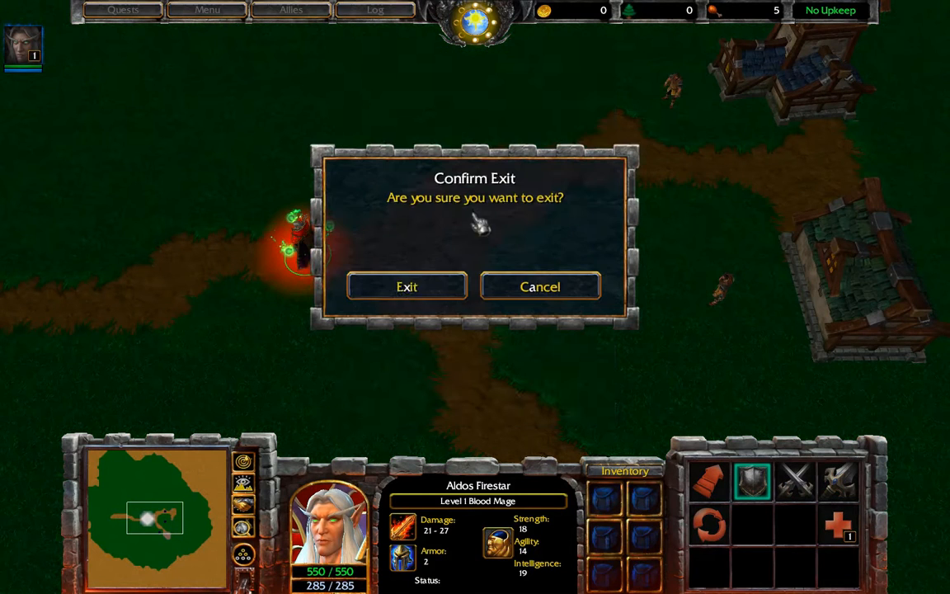
pyautogui.click(452, 292)
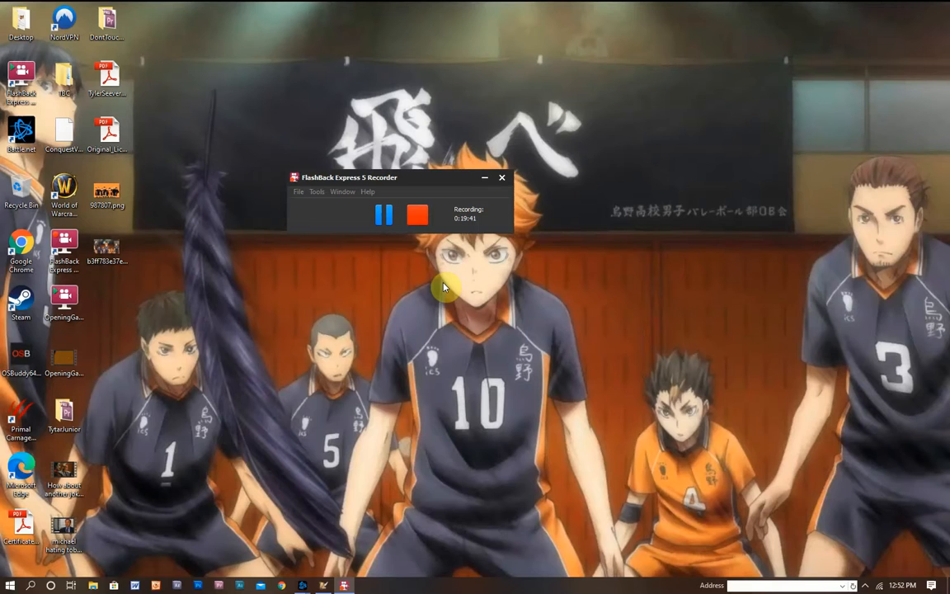
# - Return to the World Editor, open the Trigger Editor and select the Generic Talk To Line trigger
pyautogui.click(321, 583)
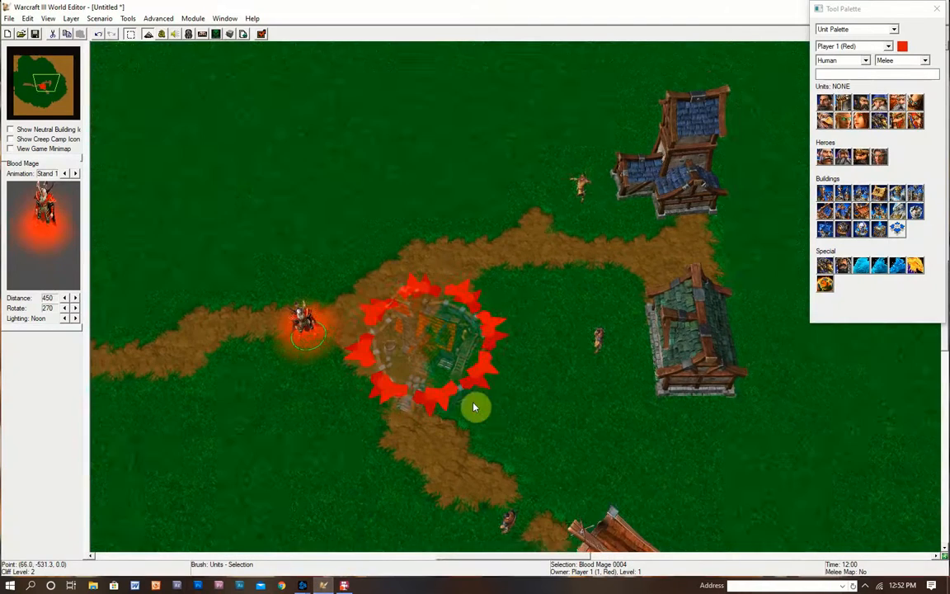
pyautogui.moveTo(475, 407); pyautogui.dragTo(412, 355, button='right')
pyautogui.click(163, 36)
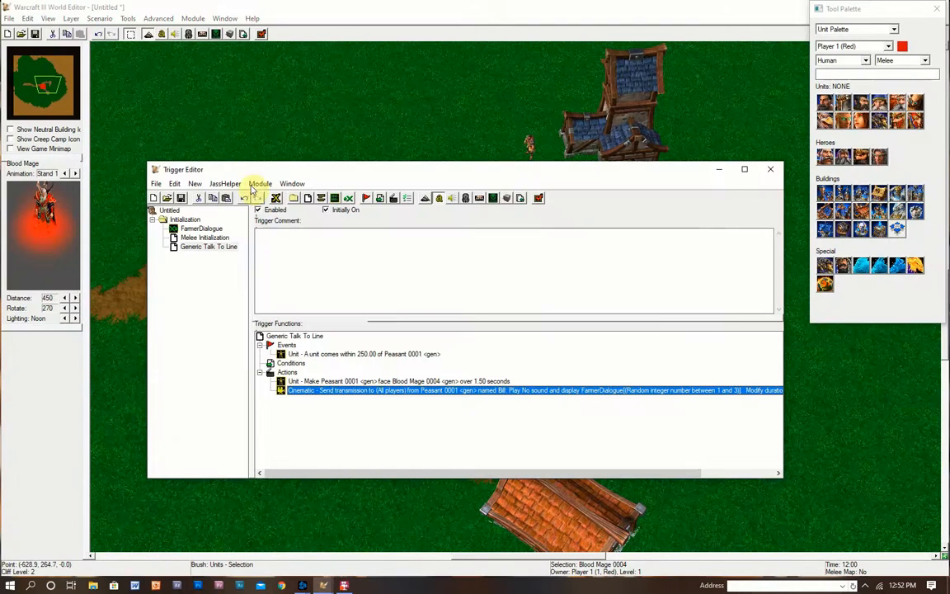
pyautogui.click(218, 307)
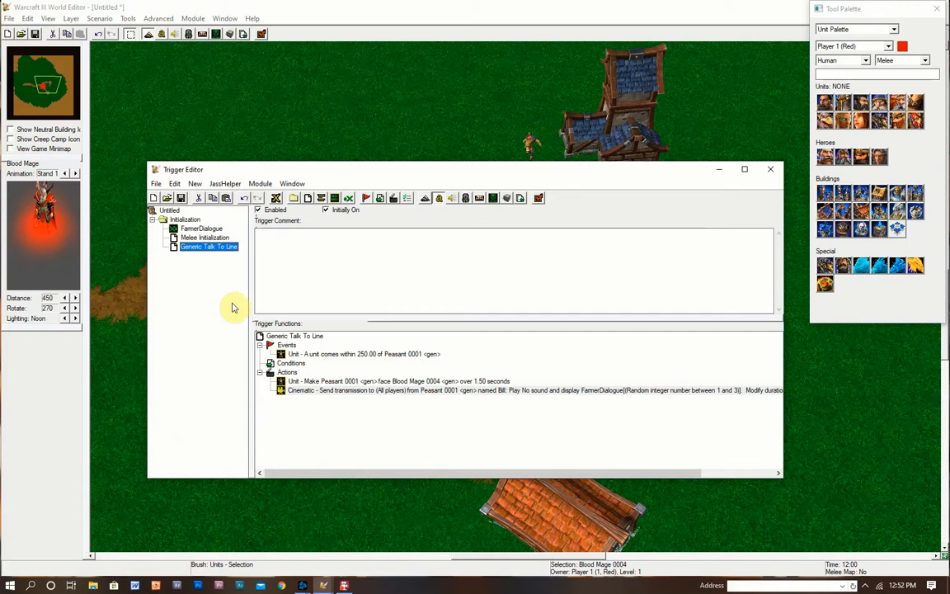
# - Add a new Cinematic - Cinematic Mode action turning cinematic mode On for All players
pyautogui.rightClick(293, 374)
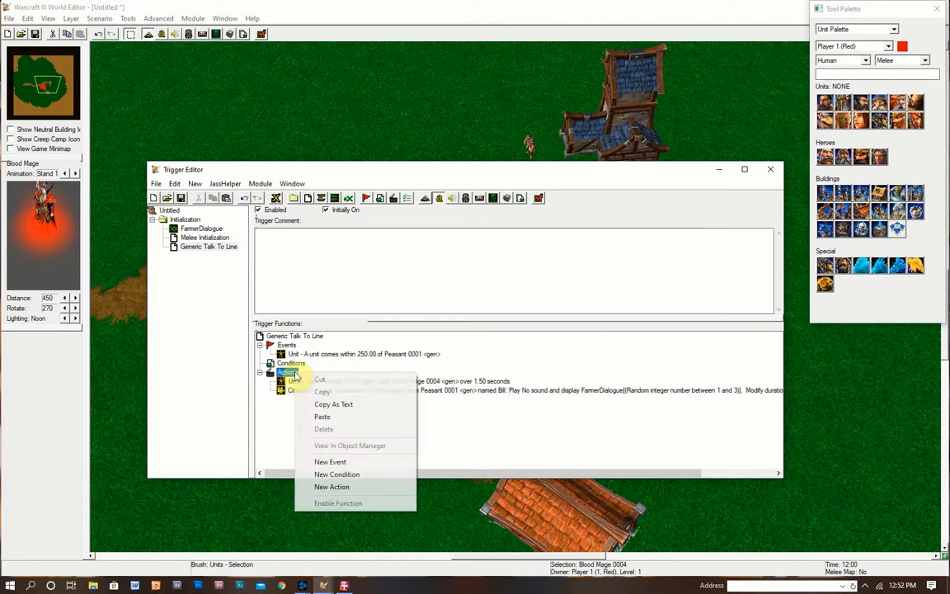
pyautogui.click(314, 439)
pyautogui.click(488, 307)
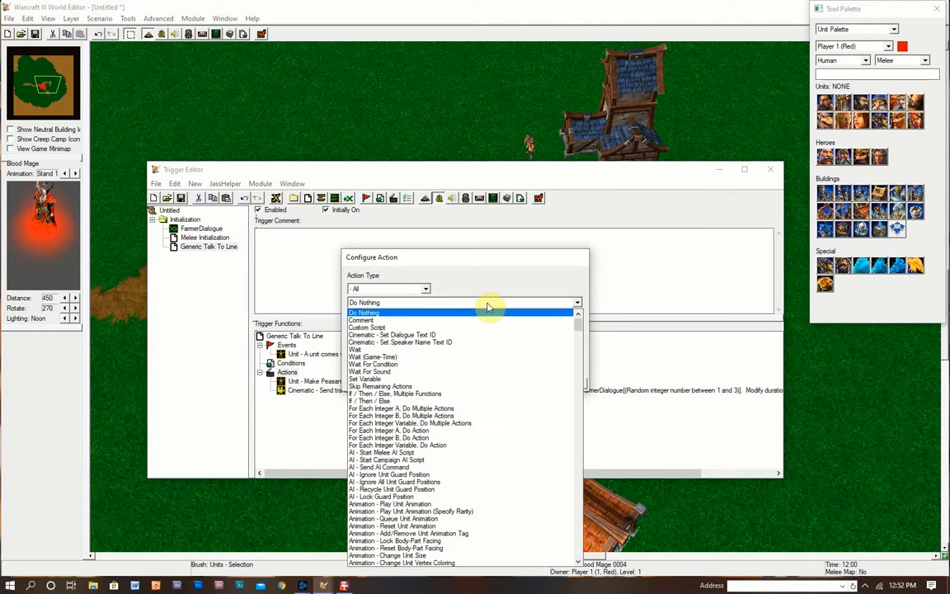
pyautogui.scroll(-2, 499, 425)
pyautogui.scroll(-9, 501, 424)
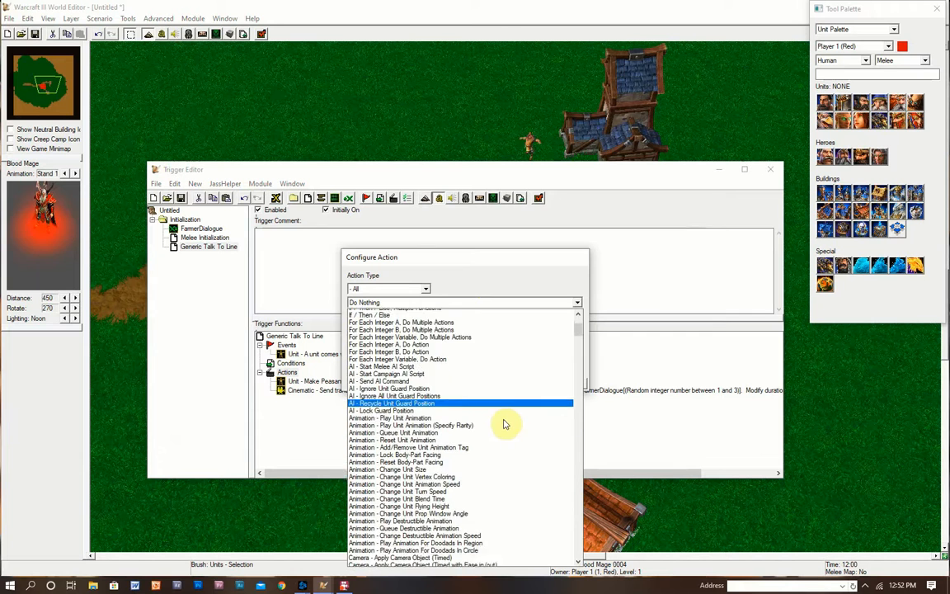
pyautogui.scroll(-8, 517, 421)
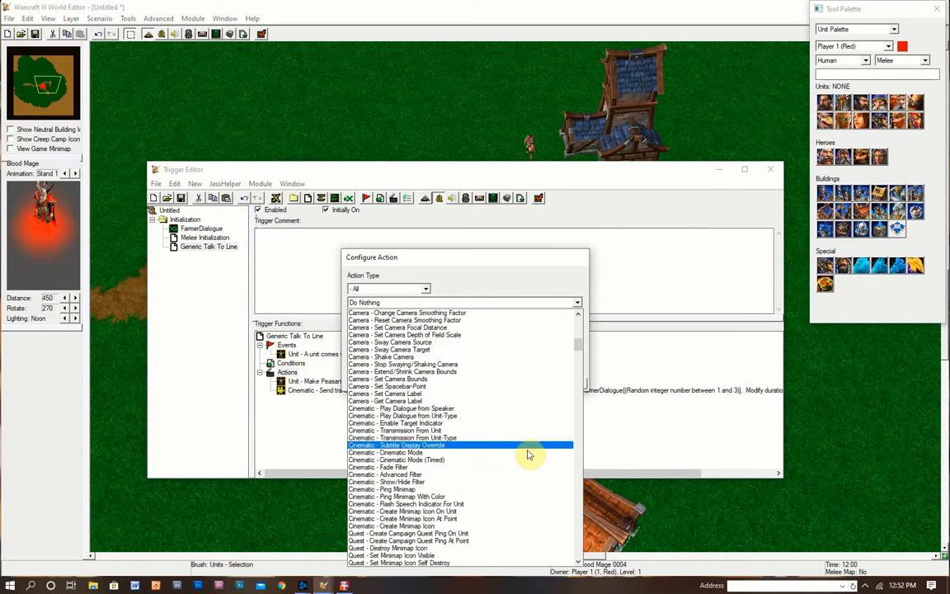
pyautogui.click(393, 454)
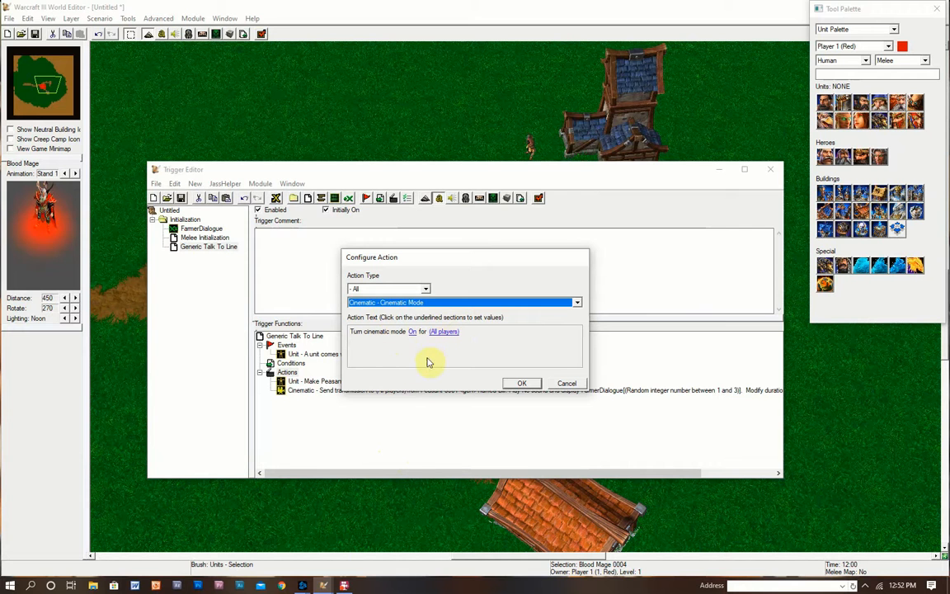
pyautogui.click(533, 385)
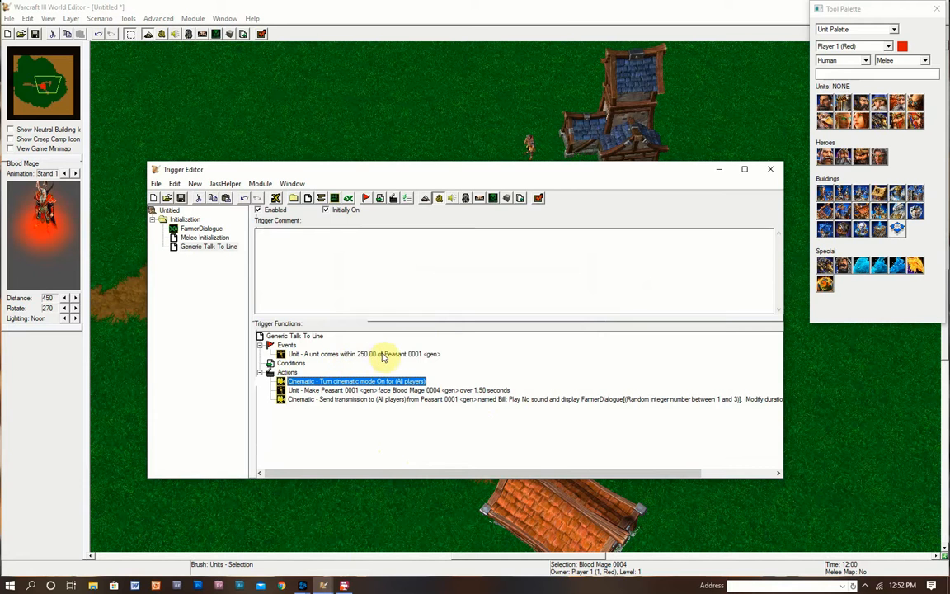
pyautogui.click(509, 5)
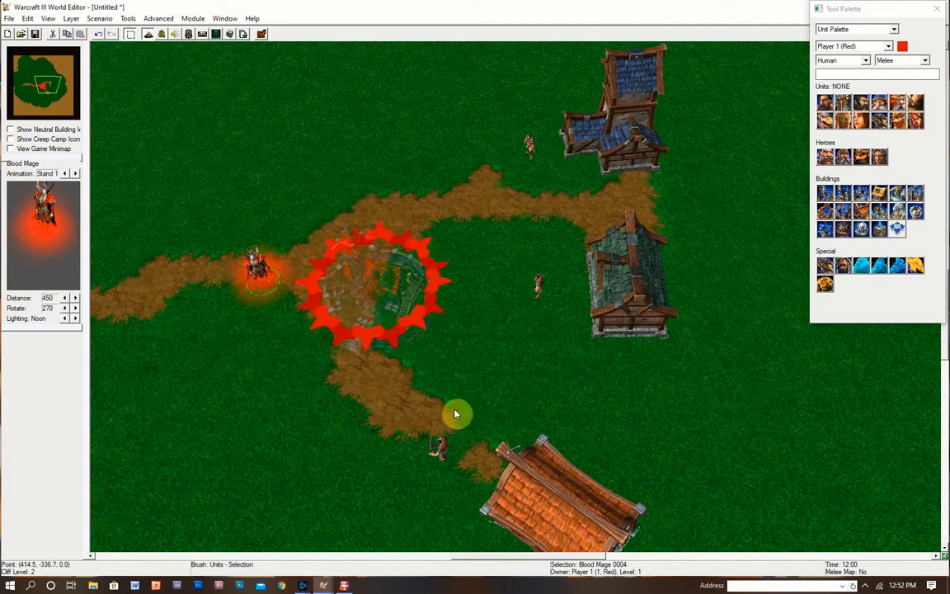
# - Copy the cinematic mode On action and paste it after the Send transmission action
pyautogui.moveTo(324, 586)
pyautogui.click(357, 551)
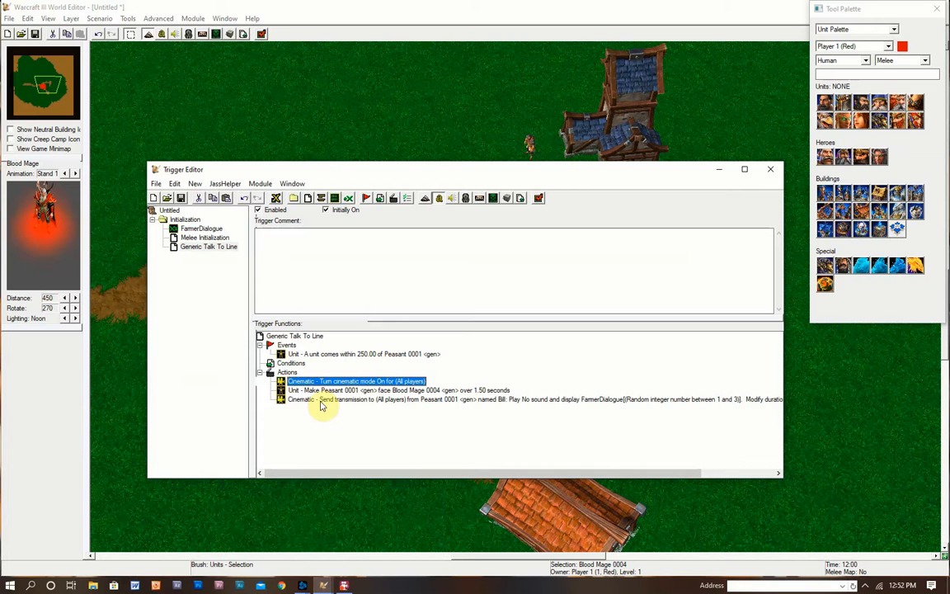
pyautogui.click(346, 390)
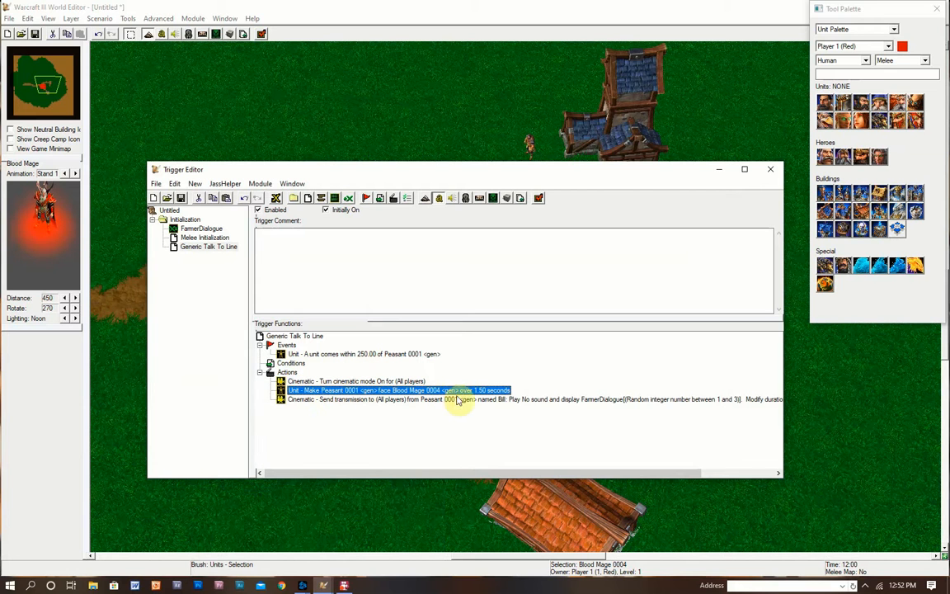
pyautogui.click(361, 401)
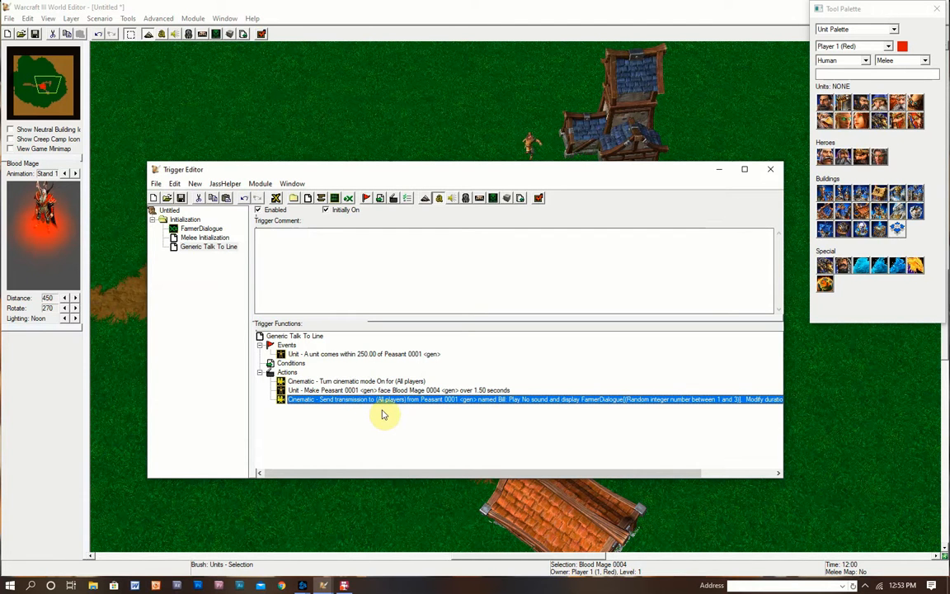
pyautogui.click(354, 382)
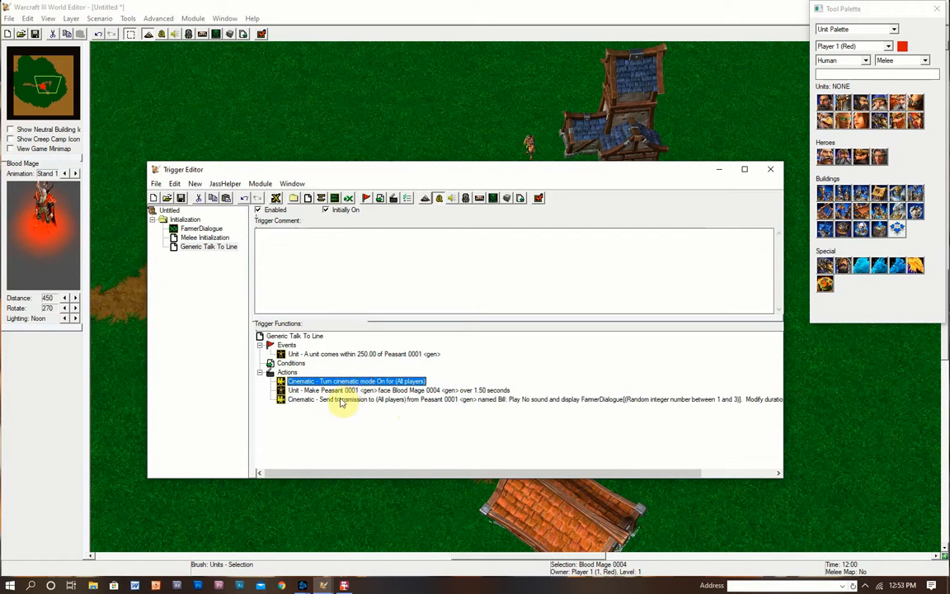
pyautogui.click(340, 401)
pyautogui.hotkey('ctrl', 'v')
# - Change the pasted action to turn cinematic mode Off for All players, then launch a Test Map run
pyautogui.doubleClick(349, 410)
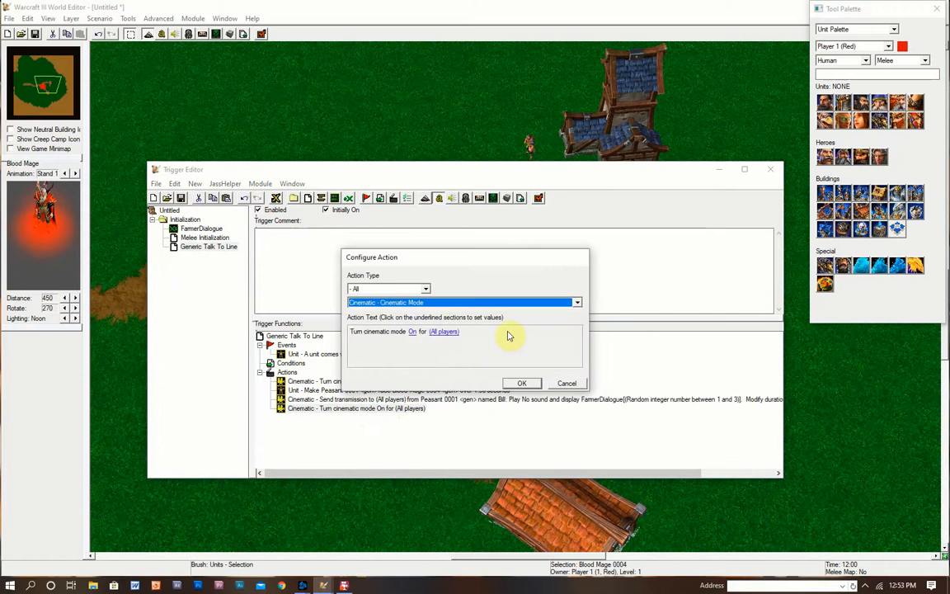
pyautogui.click(412, 332)
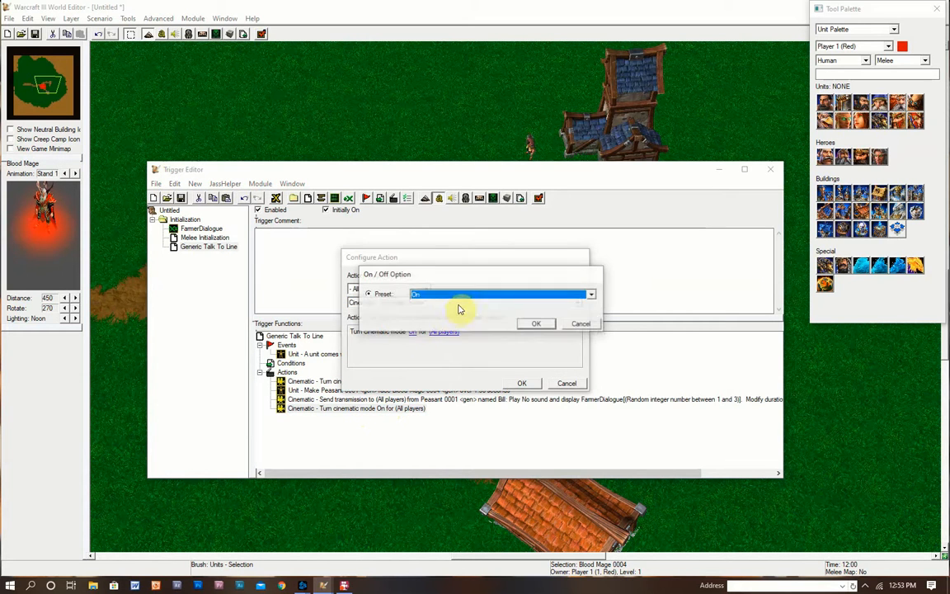
pyautogui.click(457, 295)
pyautogui.click(445, 314)
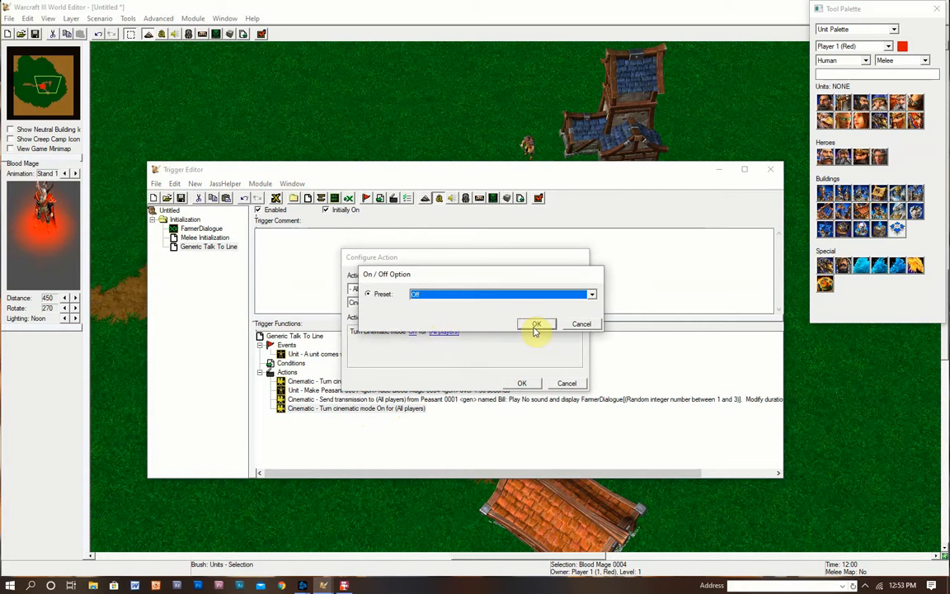
pyautogui.click(535, 325)
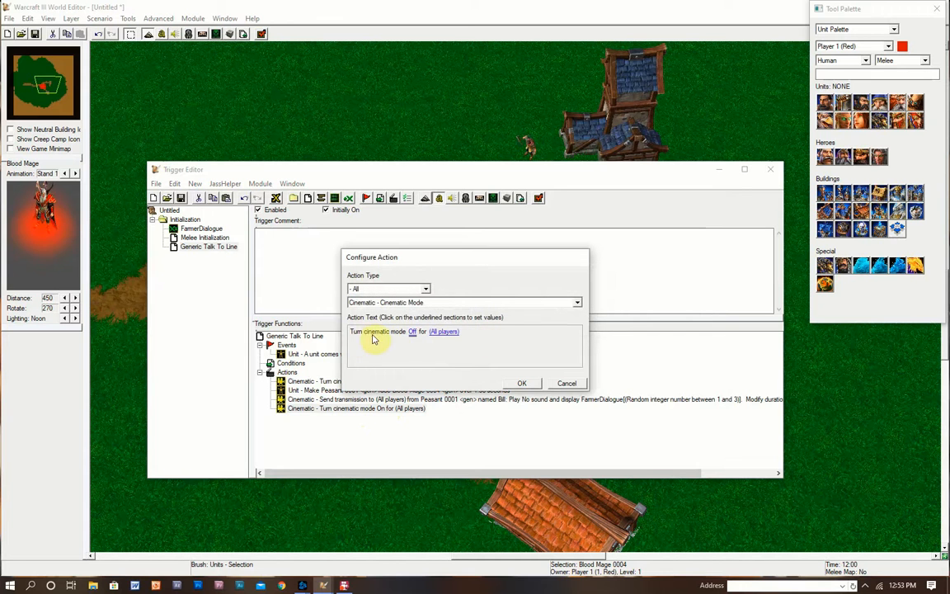
pyautogui.click(517, 383)
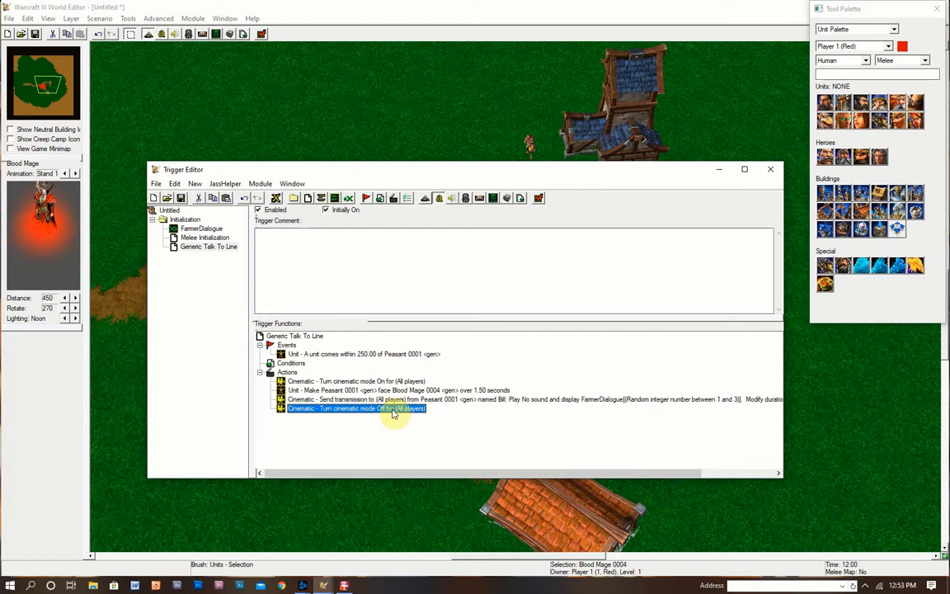
pyautogui.click(327, 6)
pyautogui.click(261, 34)
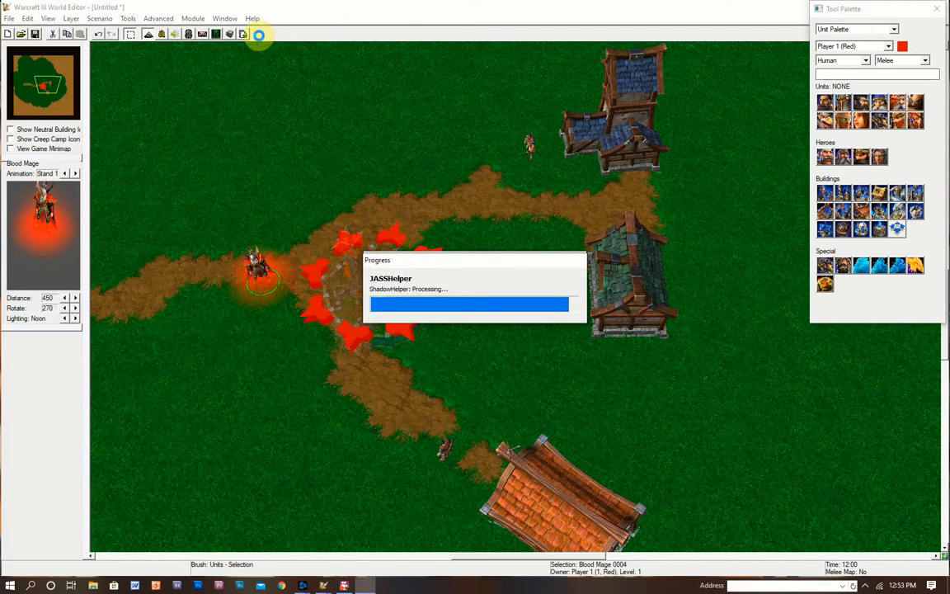
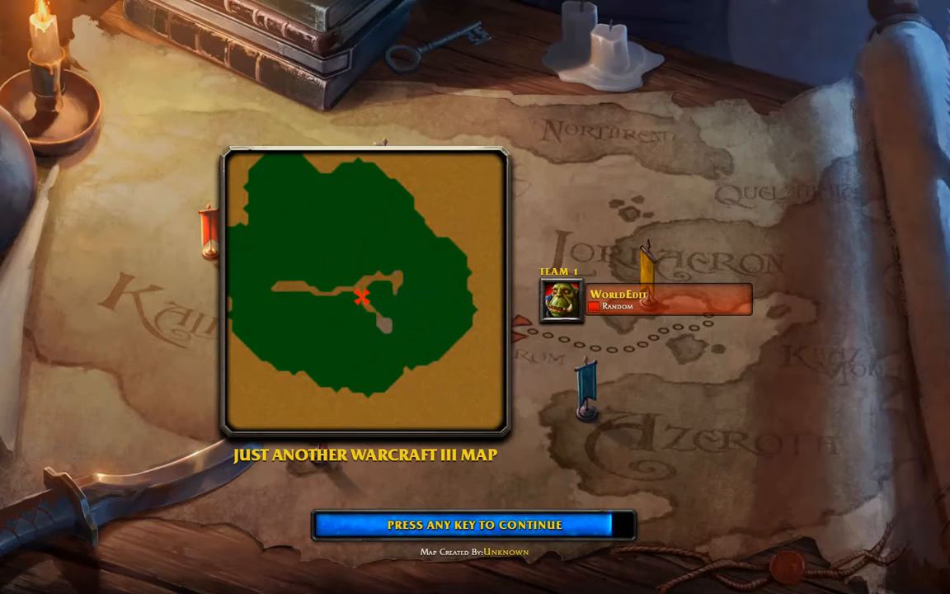
# - Enter the test game and walk the Blood Mage right, then back west
pyautogui.press('space')
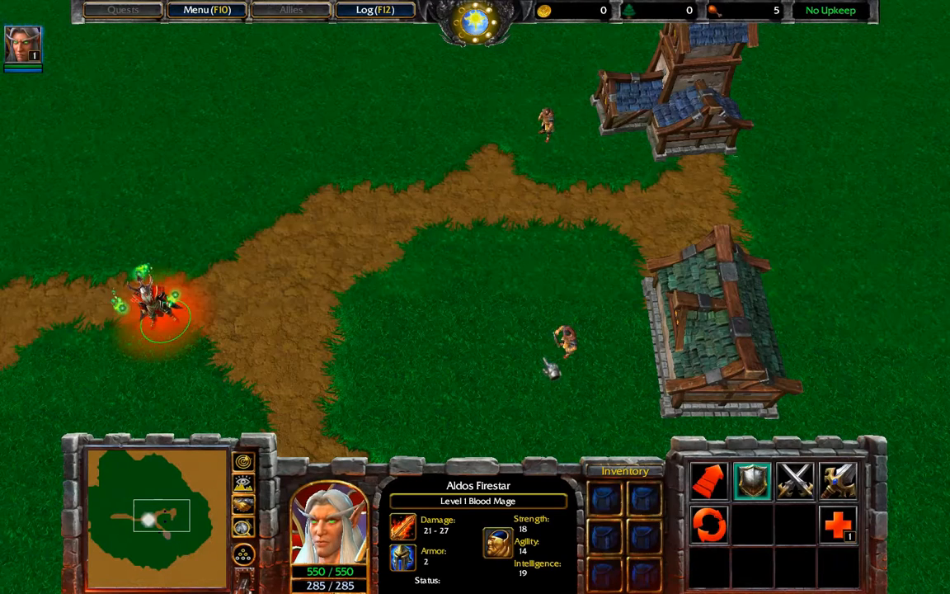
pyautogui.rightClick(550, 368)
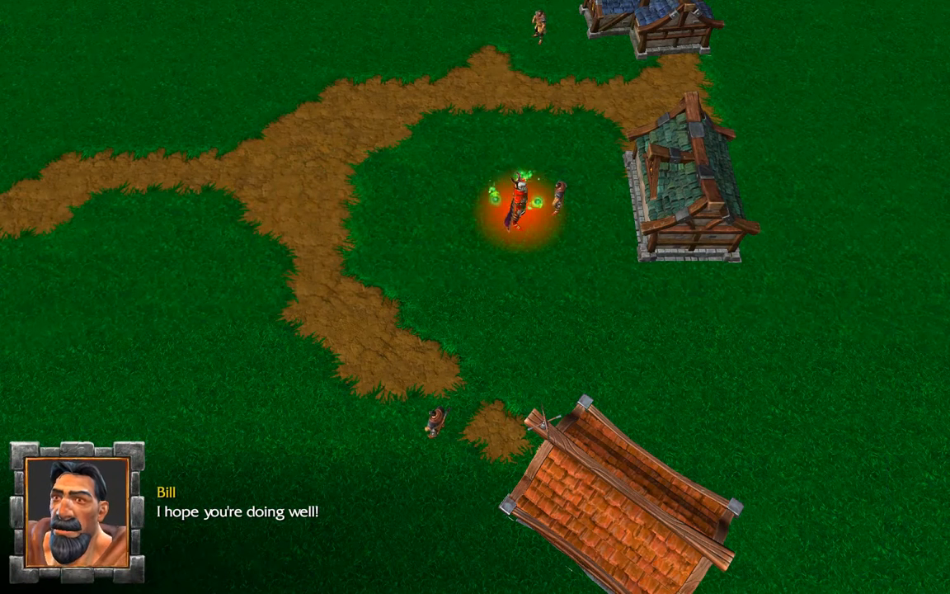
pyautogui.rightClick(317, 182)
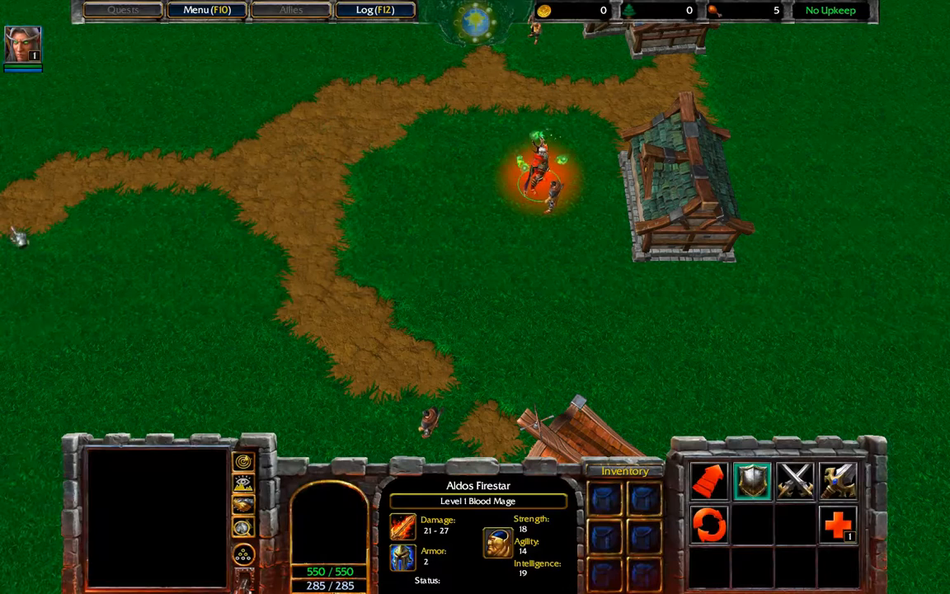
# - Quit the test game via Menu > End Game > Quit and confirm Exit
pyautogui.click(213, 17)
pyautogui.click(432, 311)
pyautogui.click(460, 210)
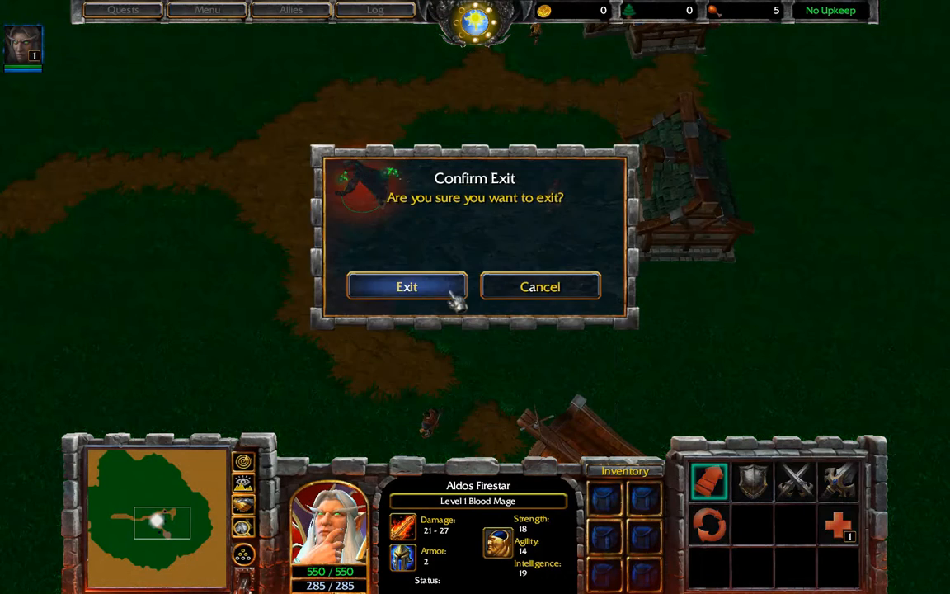
pyautogui.click(452, 299)
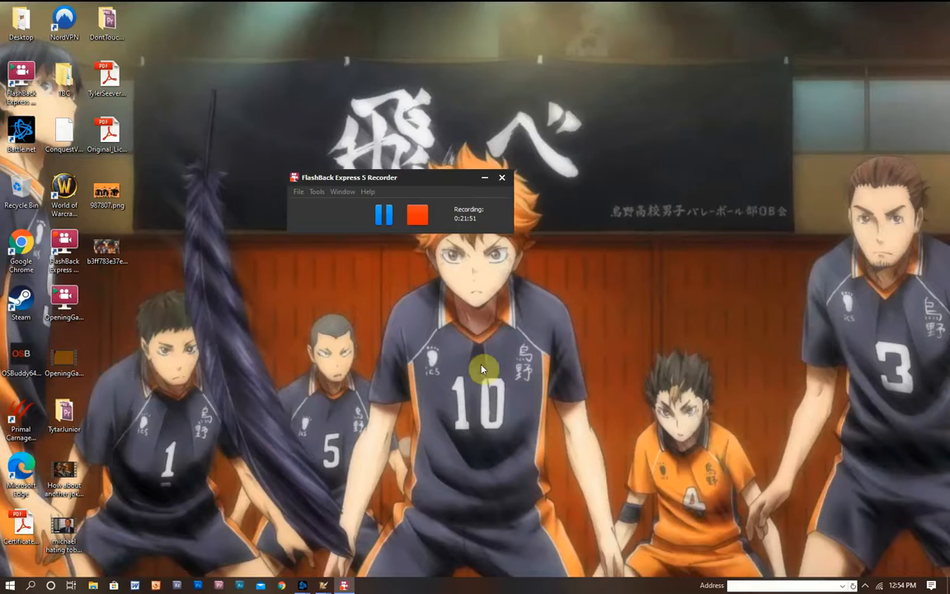
# - Bring World Editor back and put the Trigger Editor away to reveal the map
pyautogui.click(325, 583)
pyautogui.click(312, 548)
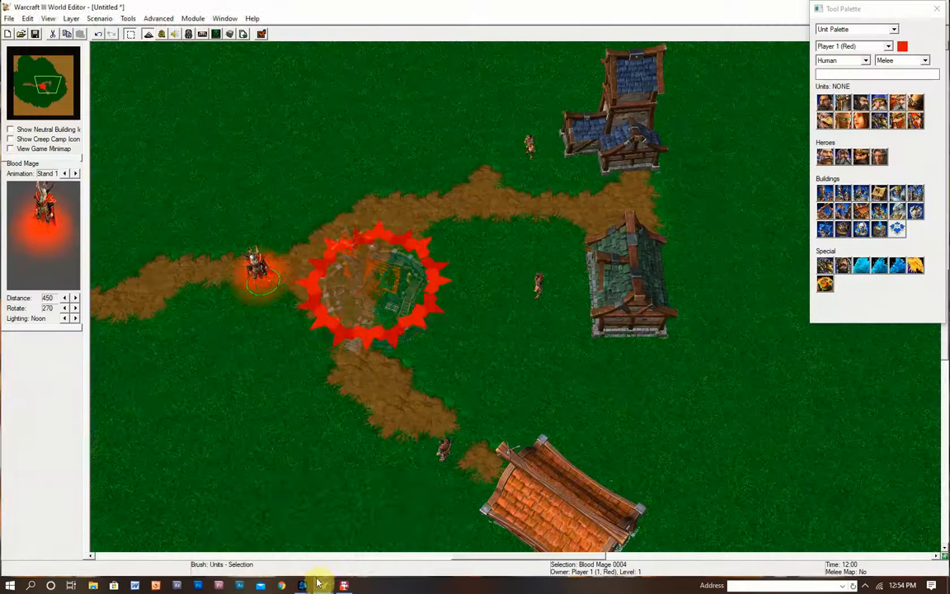
pyautogui.click(317, 583)
pyautogui.click(381, 541)
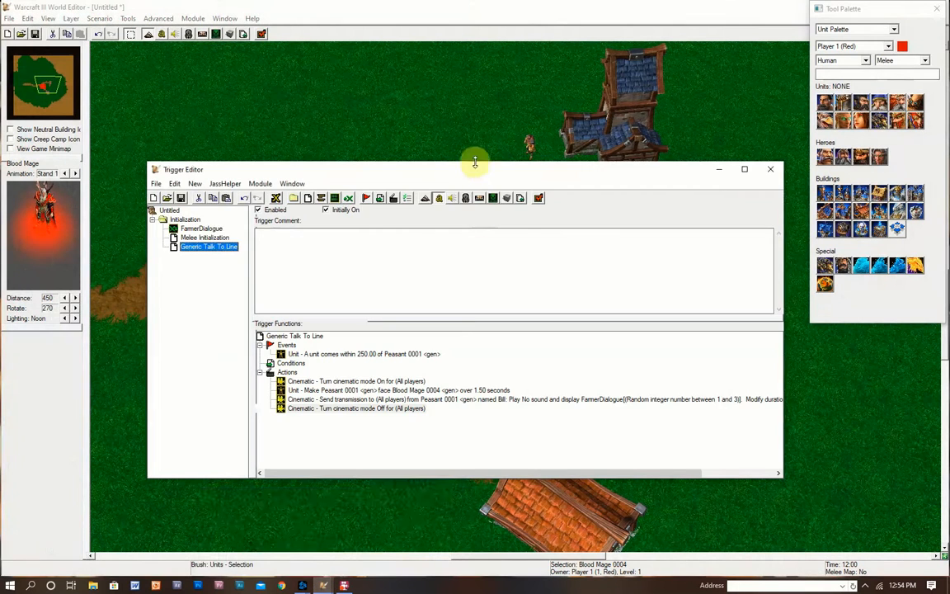
pyautogui.moveTo(475, 163); pyautogui.dragTo(683, 244)
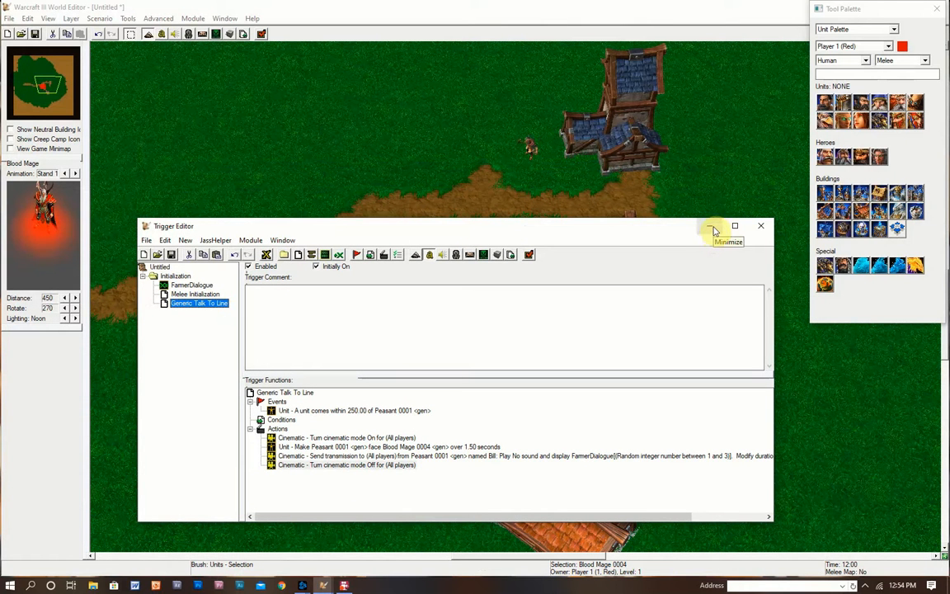
pyautogui.click(714, 231)
# - Place a Footman from the unit palette on the west road above the Blood Mage
pyautogui.press('Down')
pyautogui.press('Down')
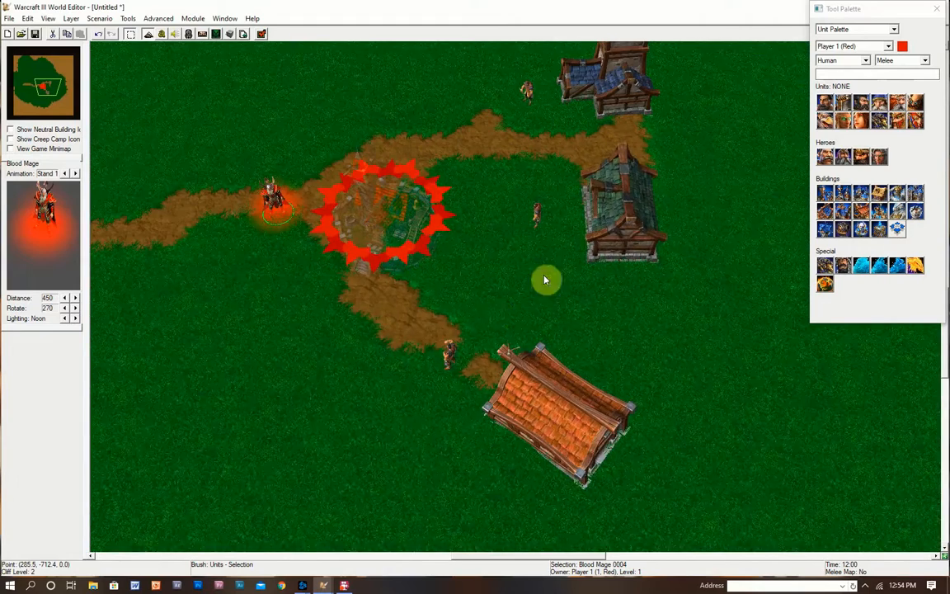
pyautogui.moveTo(535, 306); pyautogui.dragTo(529, 345, button='right')
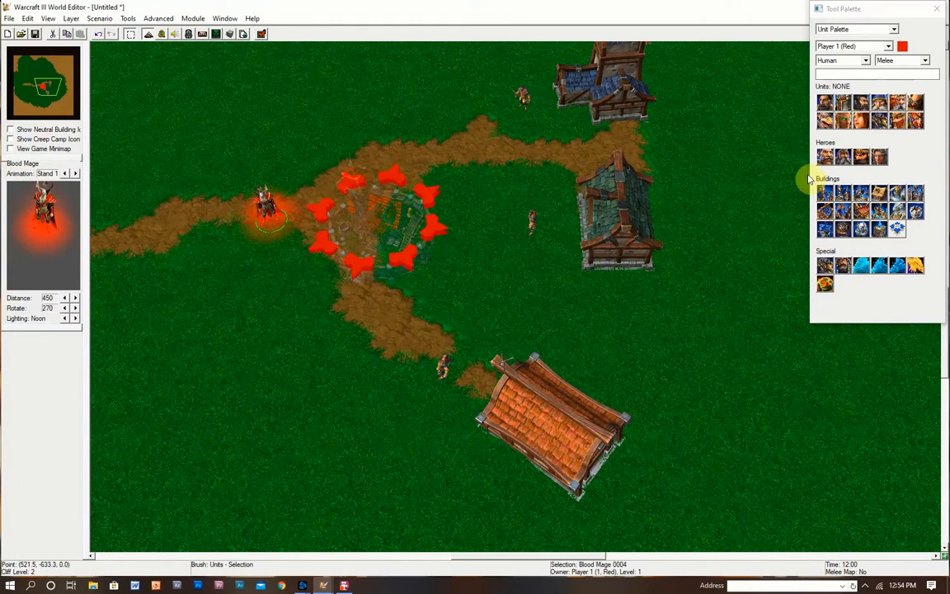
pyautogui.click(842, 109)
pyautogui.click(841, 110)
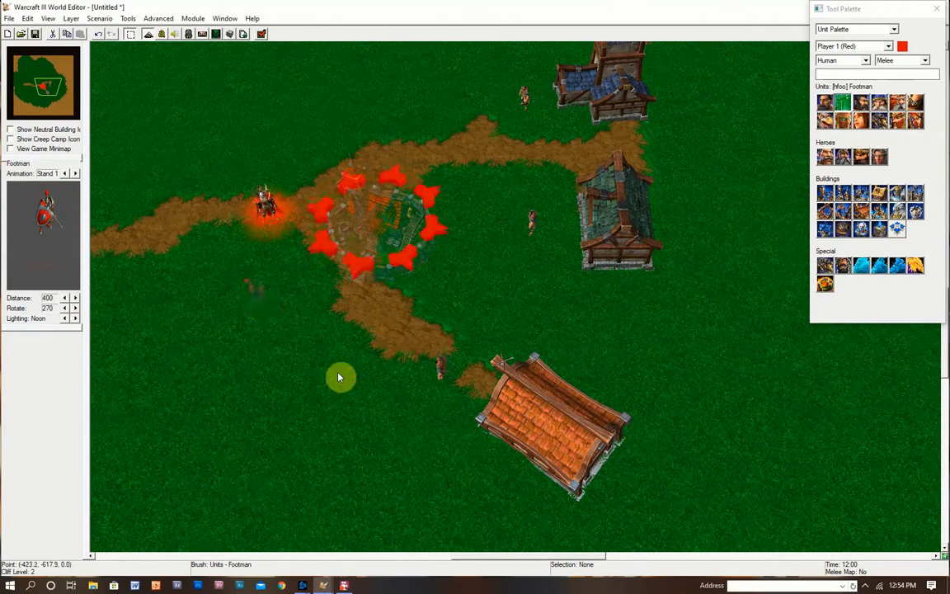
pyautogui.moveTo(339, 377); pyautogui.dragTo(376, 375, button='right')
pyautogui.click(353, 286)
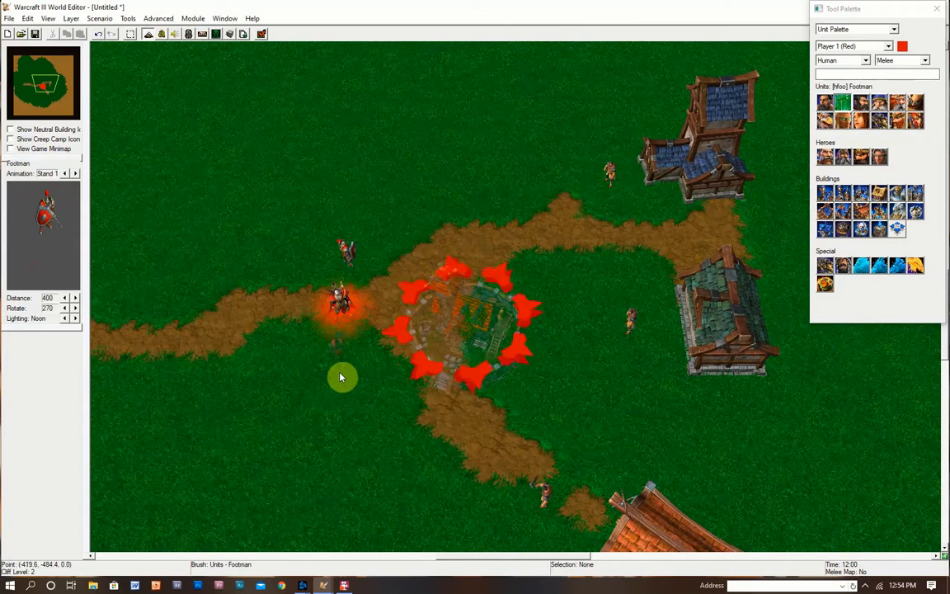
pyautogui.press('Escape')
pyautogui.click(348, 257)
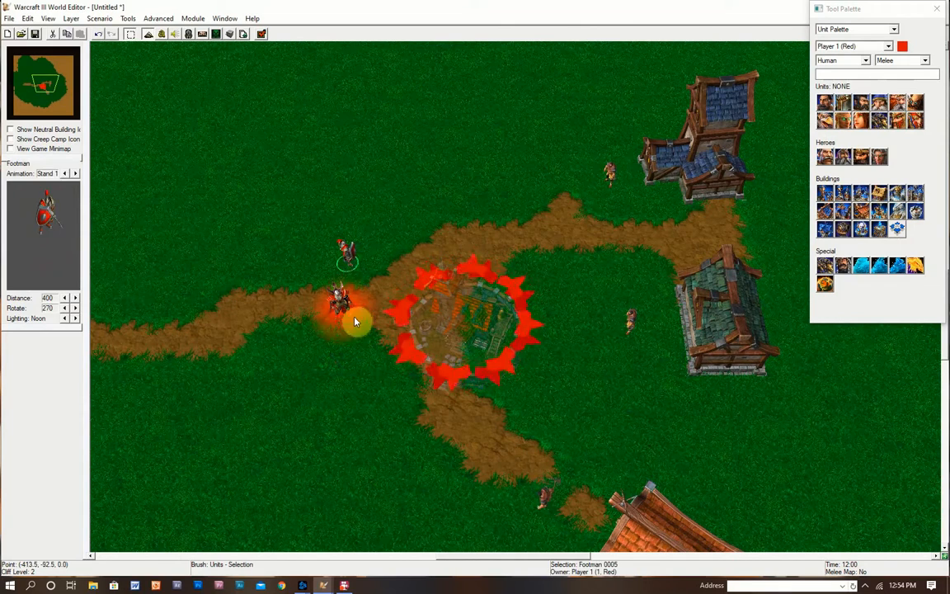
# - Move the Blood Mage beside the green-roofed house, nudge the Footman down the road, then test the map
pyautogui.click(345, 313)
pyautogui.moveTo(388, 329); pyautogui.dragTo(404, 282, button='right')
pyautogui.moveTo(372, 240); pyautogui.dragTo(692, 350)
pyautogui.moveTo(726, 363); pyautogui.dragTo(586, 374, button='right')
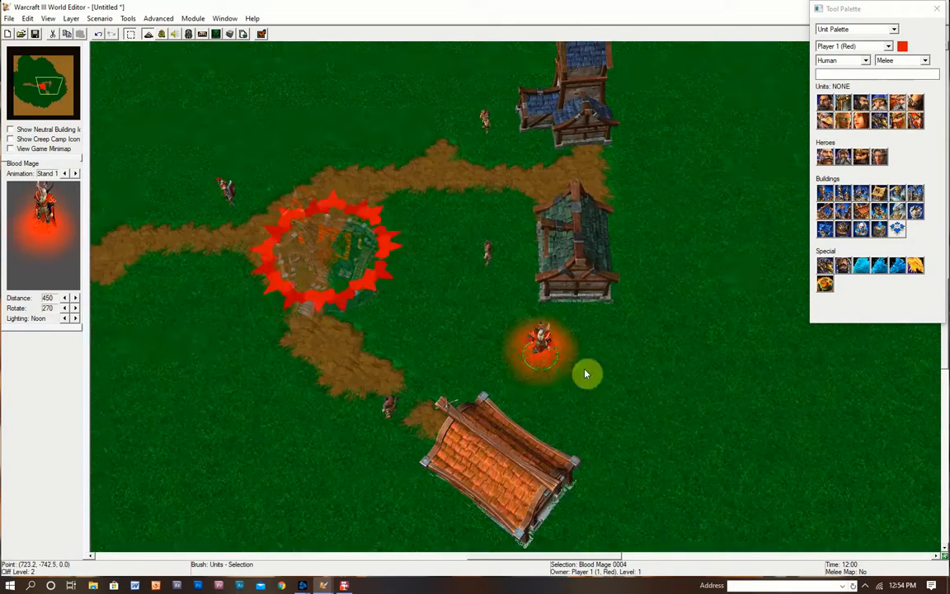
pyautogui.moveTo(535, 341); pyautogui.dragTo(634, 270)
pyautogui.moveTo(641, 320); pyautogui.dragTo(618, 318, button='right')
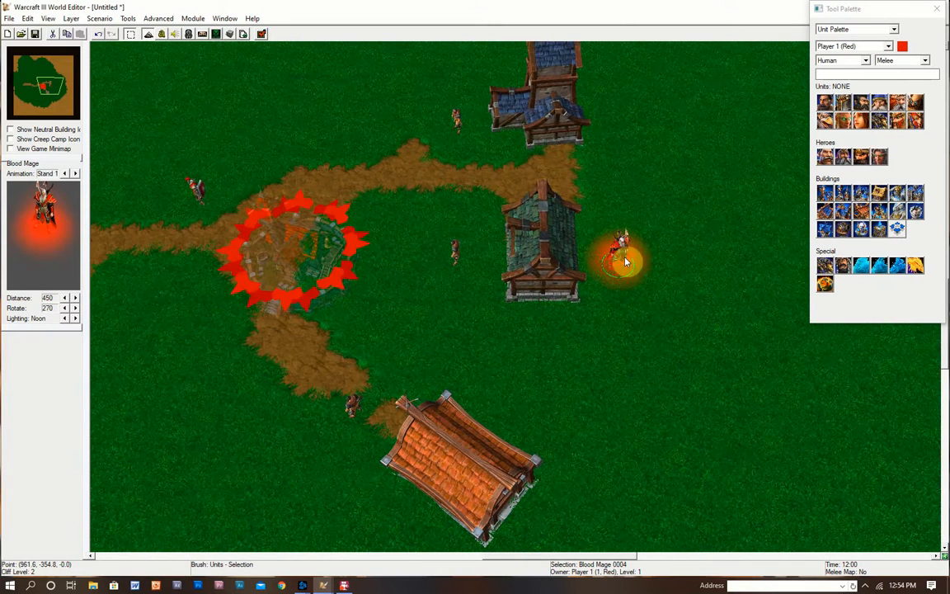
pyautogui.moveTo(190, 191); pyautogui.dragTo(200, 221)
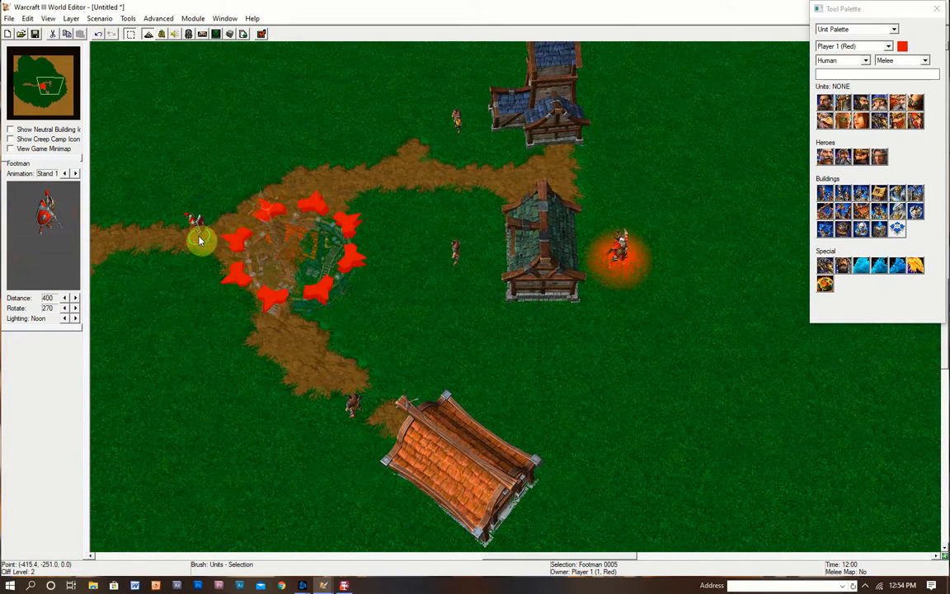
pyautogui.moveTo(488, 348); pyautogui.dragTo(318, 249, button='right')
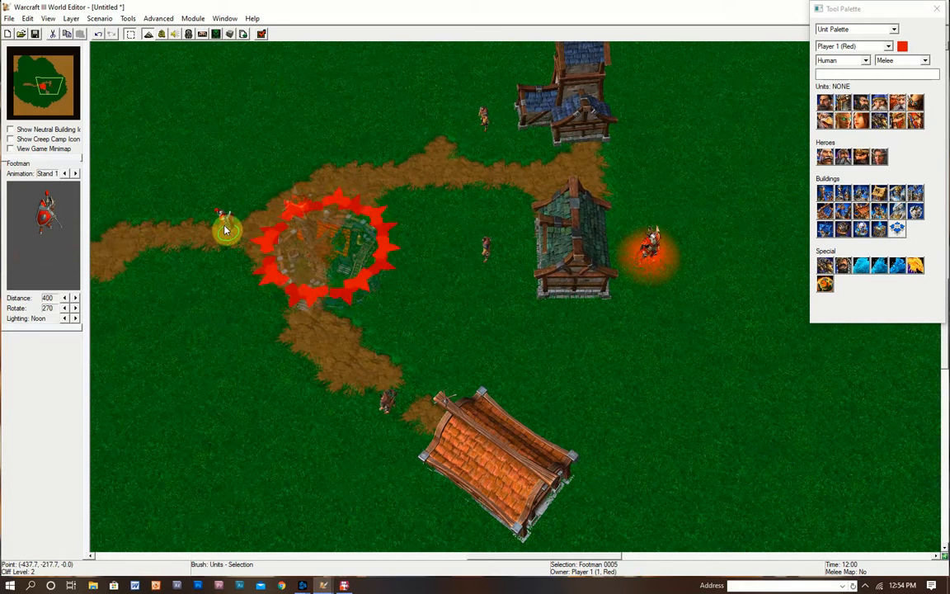
pyautogui.click(262, 34)
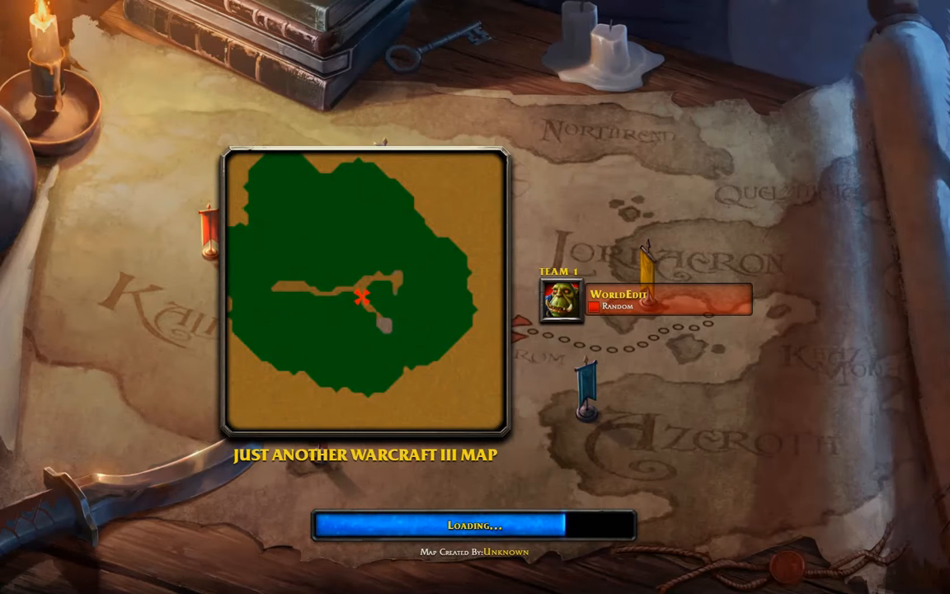
# - Enter the test game and select the Footman and Blood Mage in turn
pyautogui.press('space')
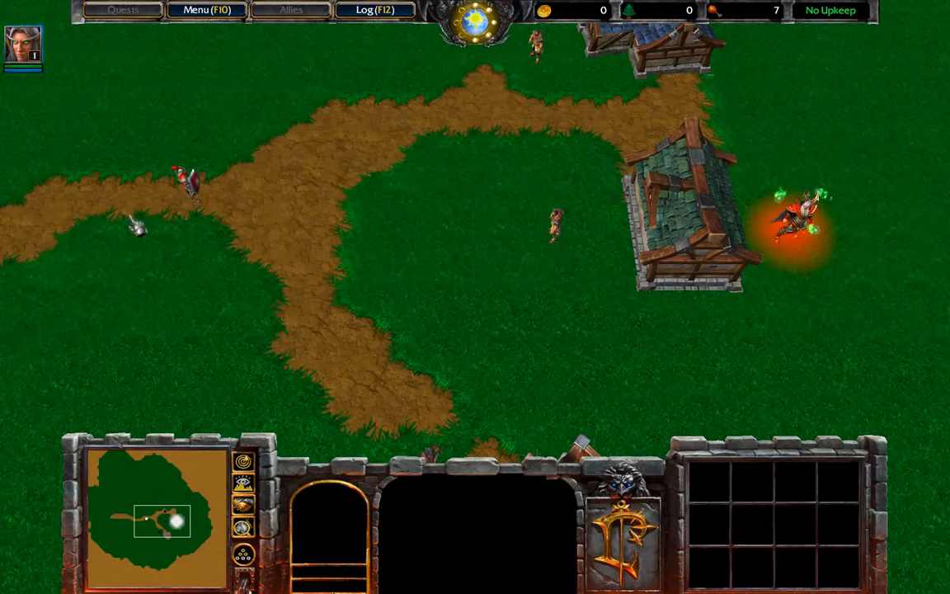
pyautogui.click(188, 183)
pyautogui.moveTo(706, 318); pyautogui.dragTo(615, 197)
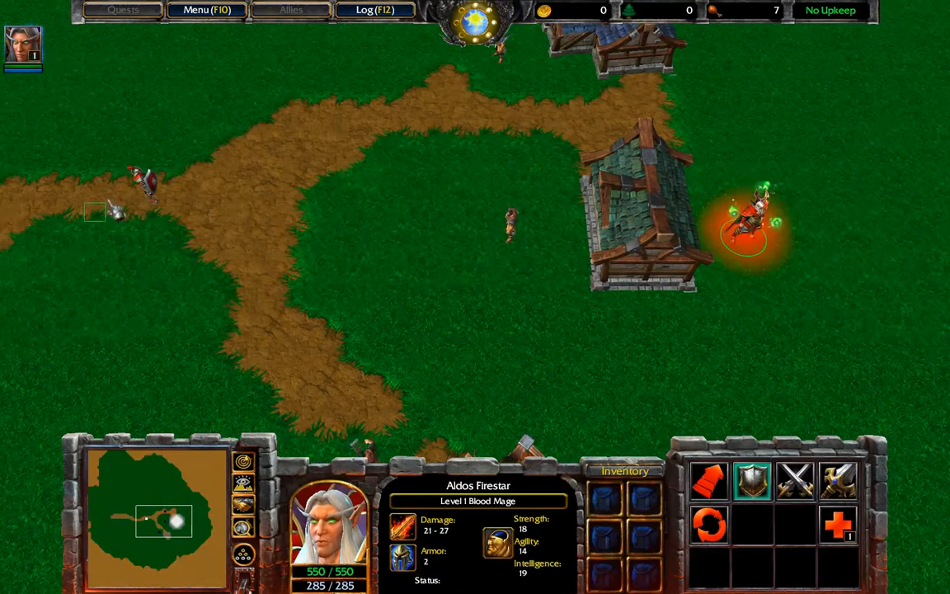
pyautogui.moveTo(99, 202); pyautogui.dragTo(177, 147)
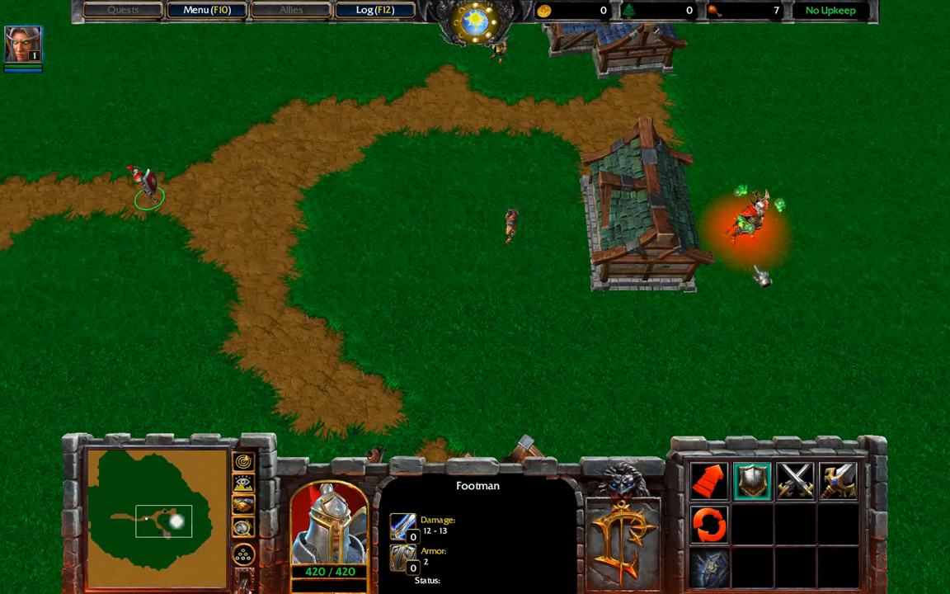
pyautogui.click(749, 221)
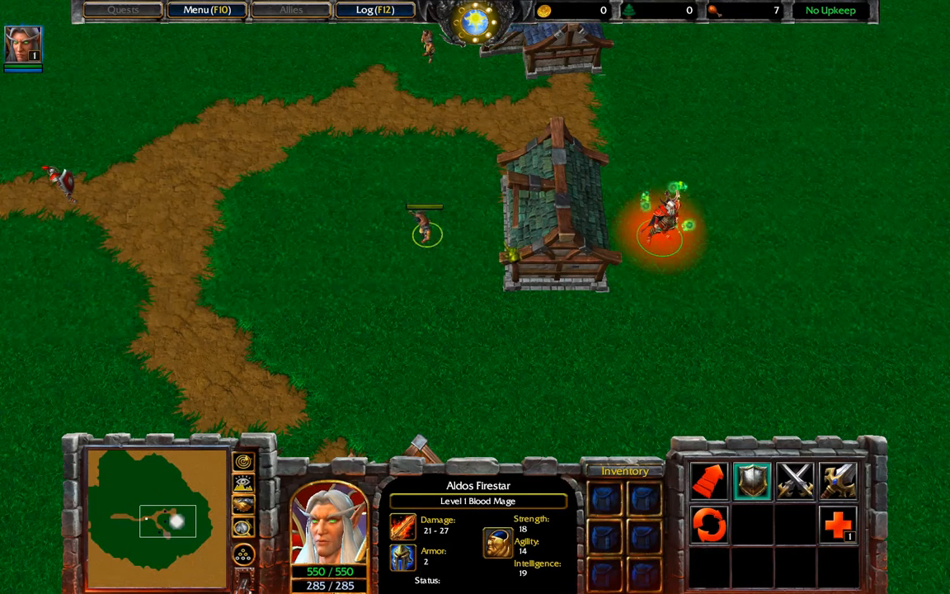
pyautogui.moveTo(34, 121); pyautogui.dragTo(123, 227)
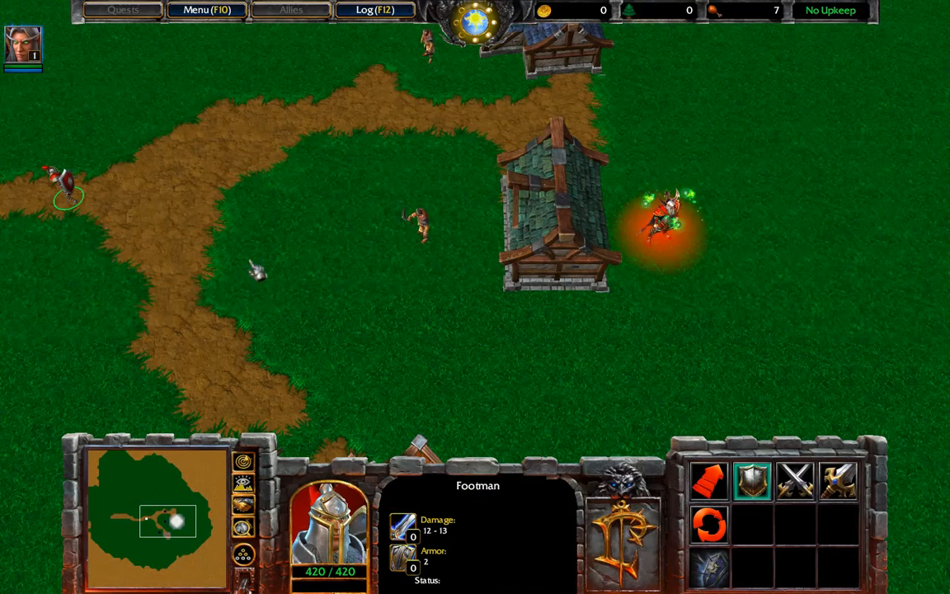
# - Walk the Footman around the path and up beside the Peasant
pyautogui.rightClick(62, 324)
pyautogui.rightClick(231, 199)
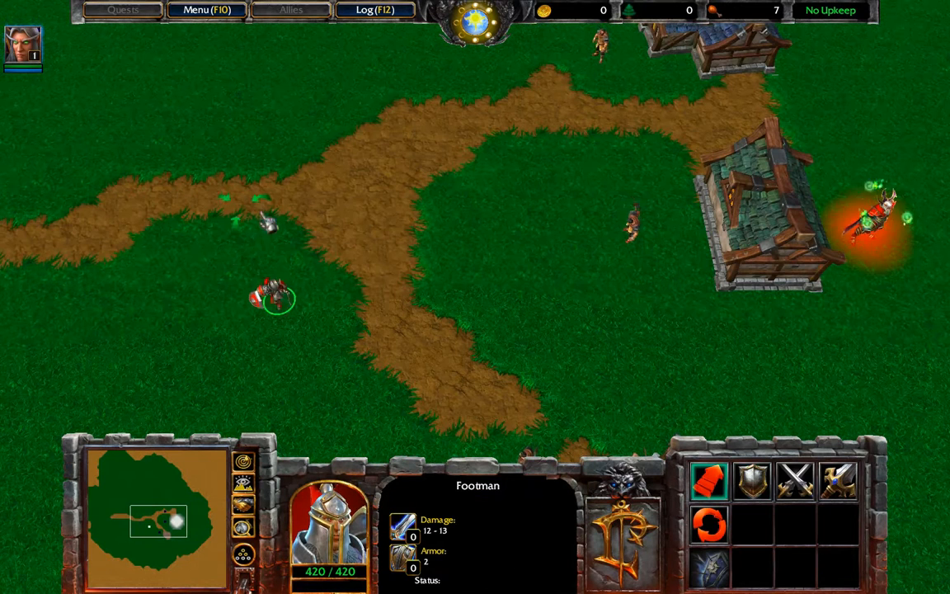
pyautogui.rightClick(363, 267)
pyautogui.rightClick(264, 303)
pyautogui.rightClick(201, 292)
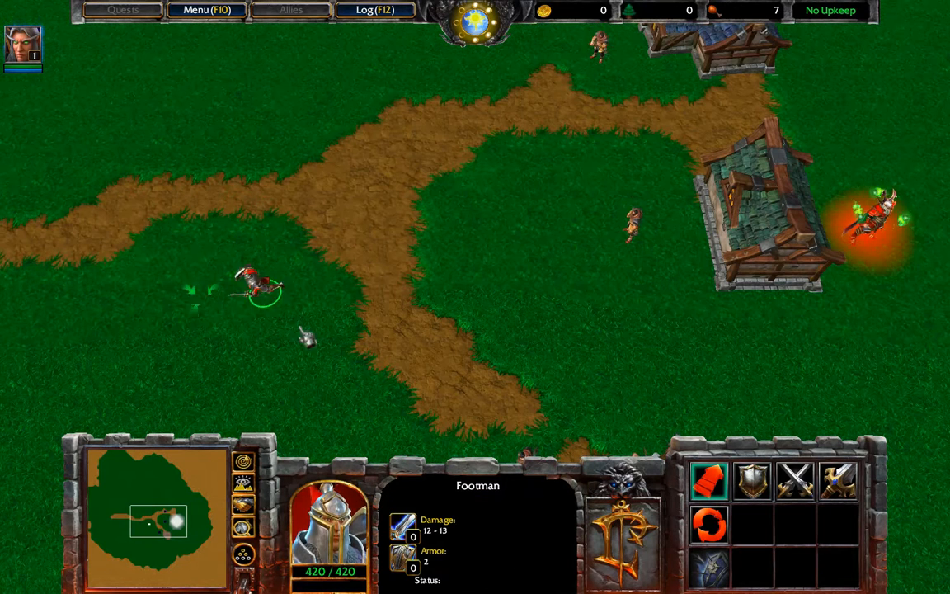
pyautogui.rightClick(330, 320)
pyautogui.rightClick(299, 211)
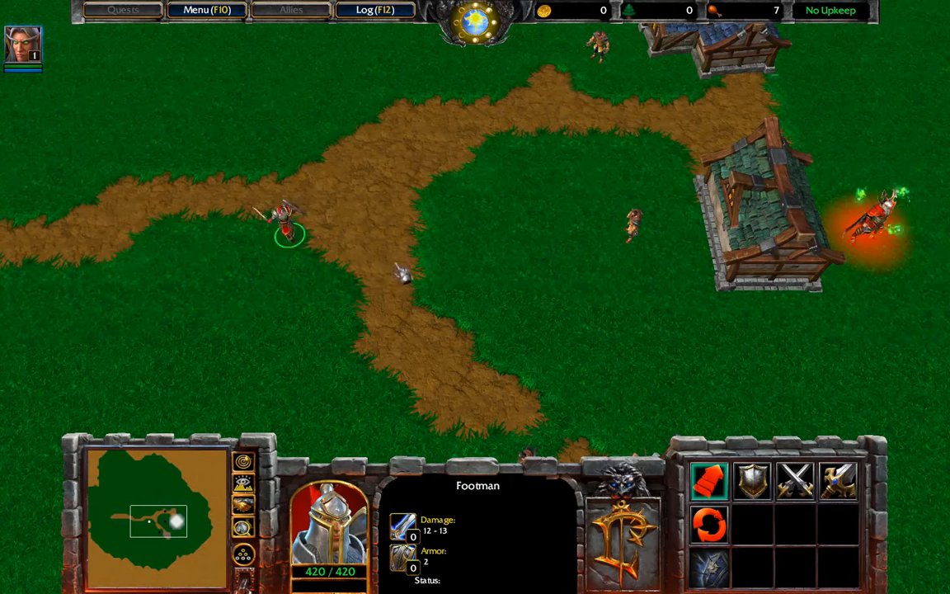
pyautogui.rightClick(595, 237)
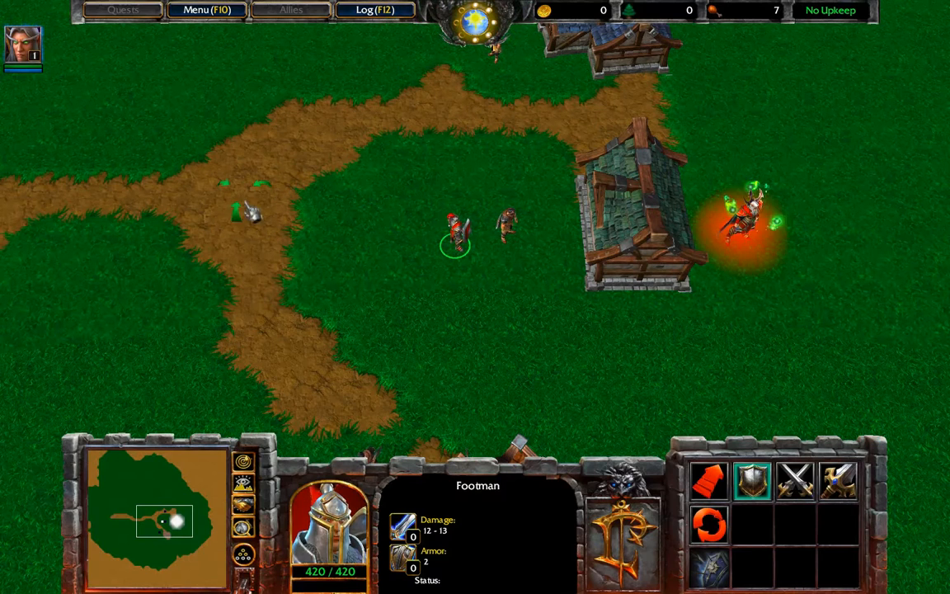
pyautogui.rightClick(473, 236)
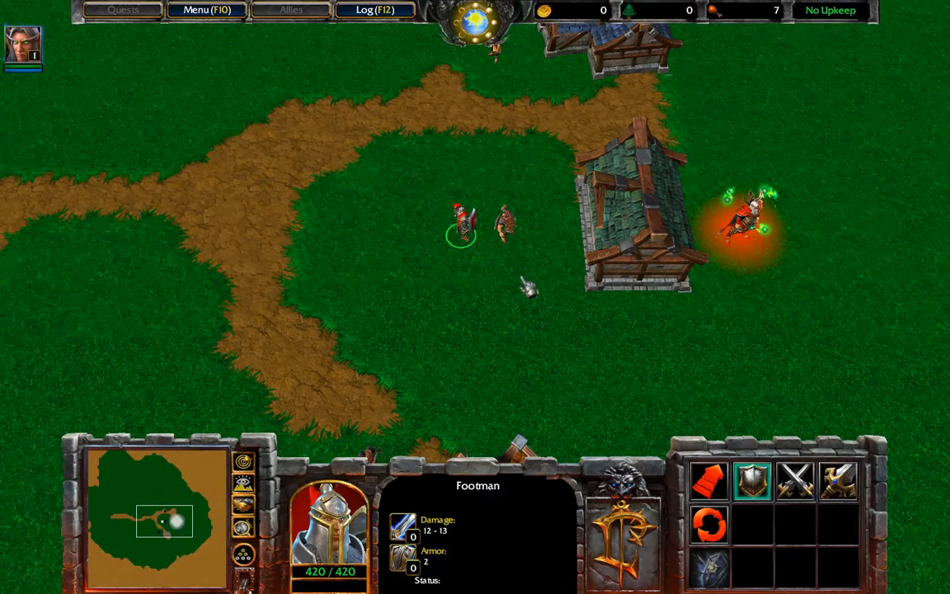
pyautogui.click(716, 212)
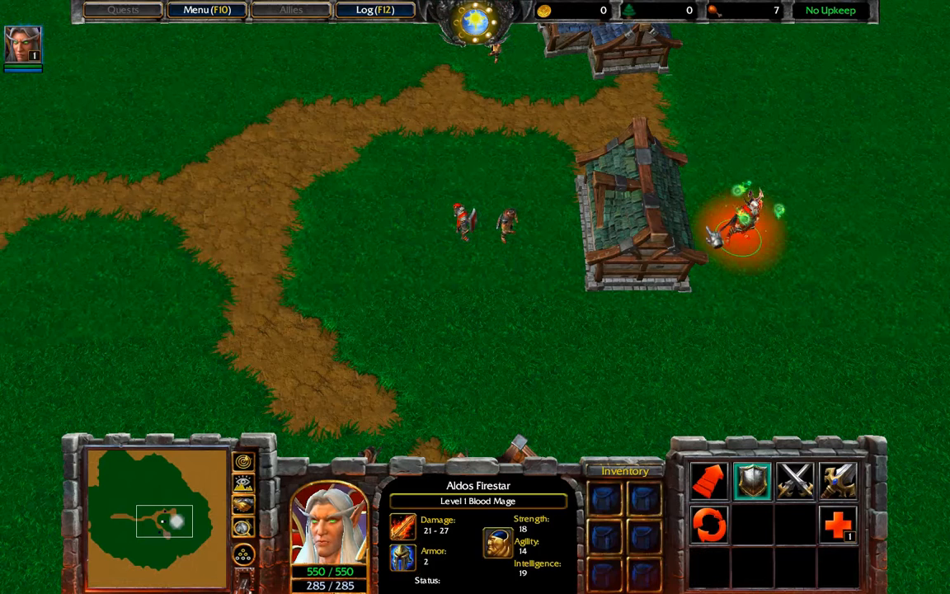
pyautogui.moveTo(307, 280); pyautogui.dragTo(354, 206)
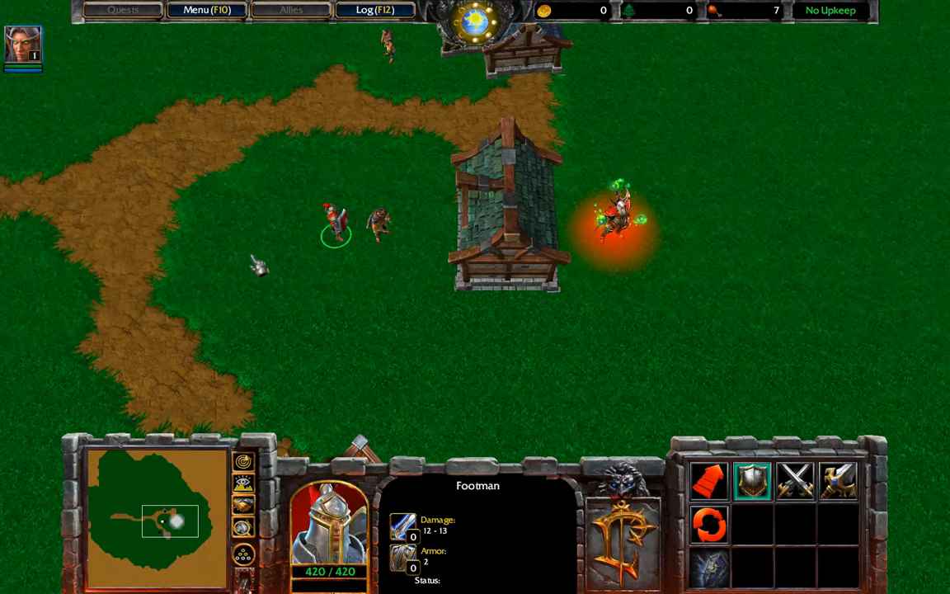
pyautogui.rightClick(190, 205)
# - Exit via the game menu's End Game > Exit Game and confirm Exit
pyautogui.click(213, 13)
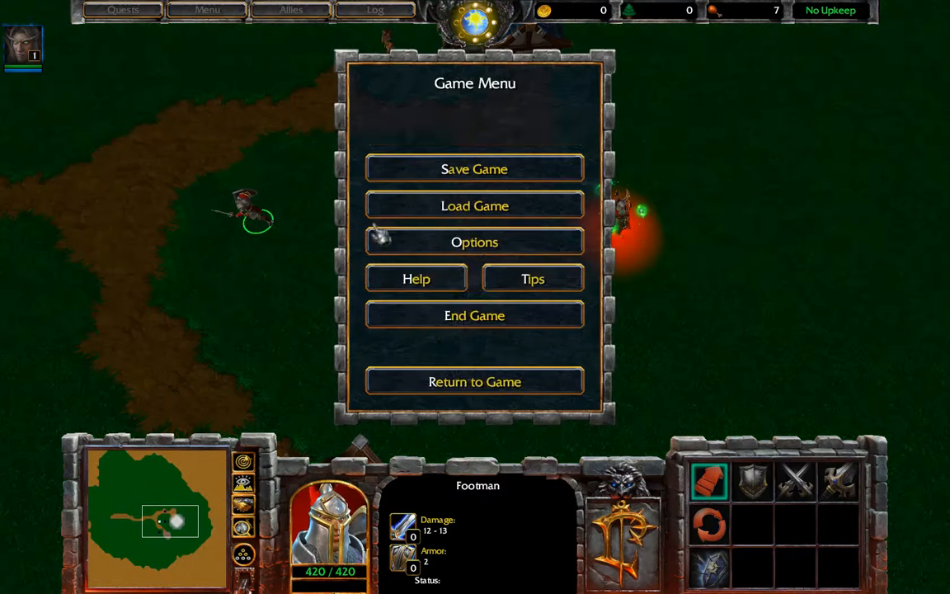
pyautogui.click(471, 316)
pyautogui.click(485, 206)
pyautogui.click(455, 289)
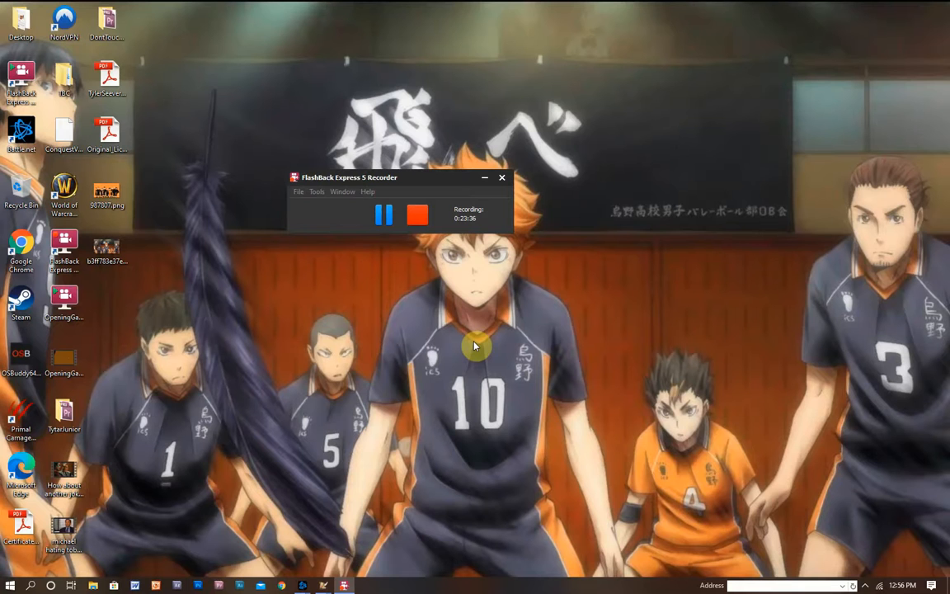
# - Return to World Editor and open the Trigger Editor on Generic Talk To Line
pyautogui.moveTo(324, 585)
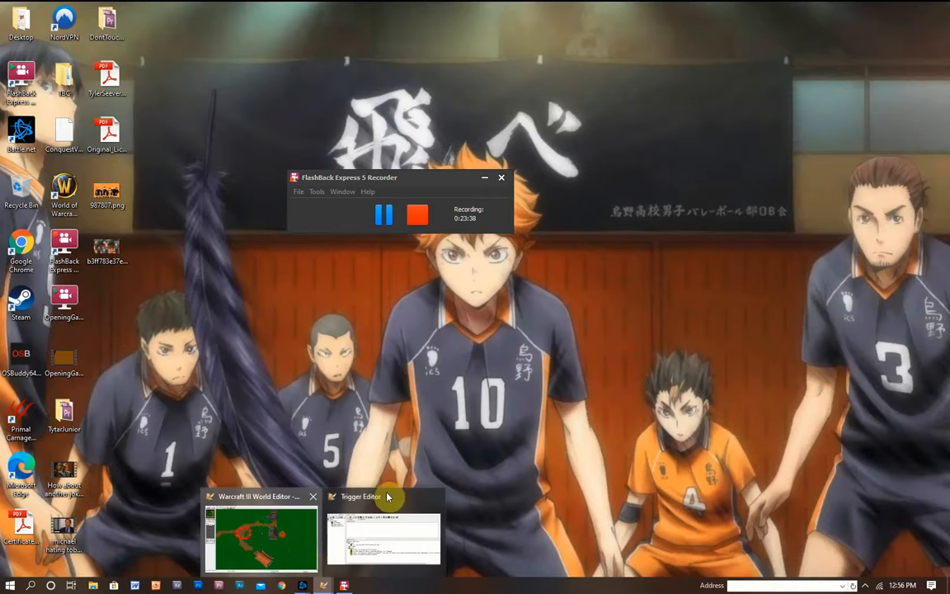
pyautogui.click(308, 554)
pyautogui.moveTo(477, 384); pyautogui.dragTo(249, 106, button='right')
pyautogui.click(163, 34)
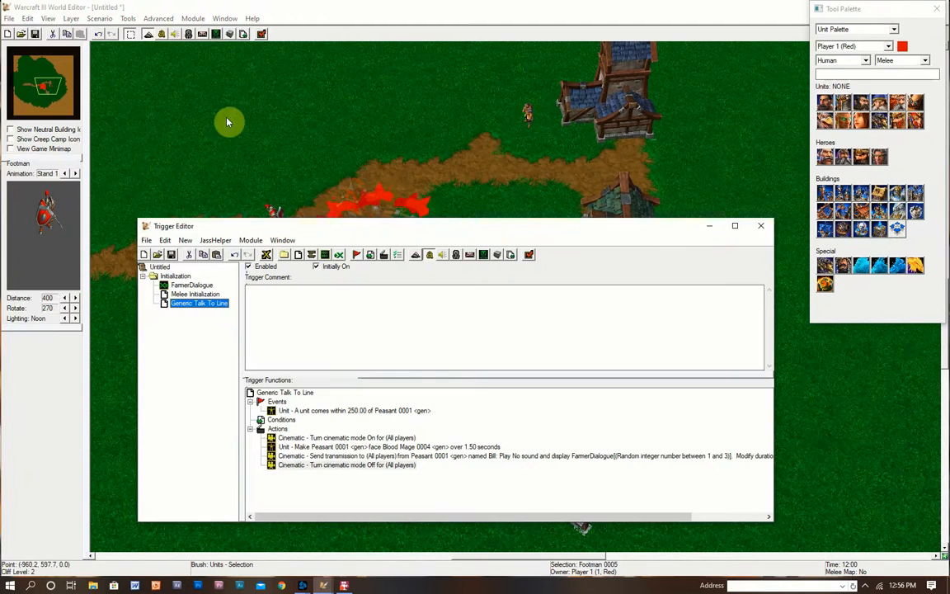
pyautogui.moveTo(293, 230); pyautogui.dragTo(302, 130)
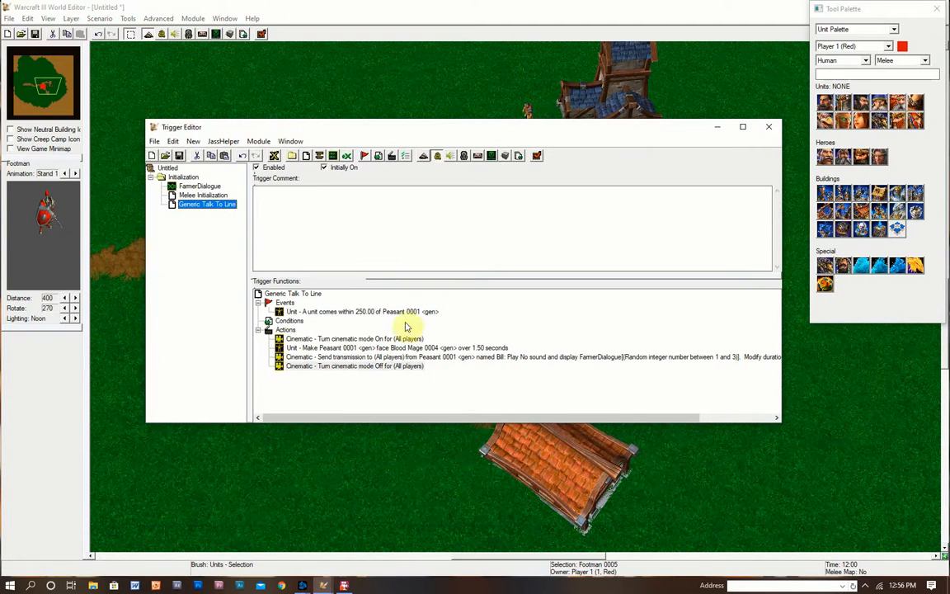
pyautogui.click(311, 314)
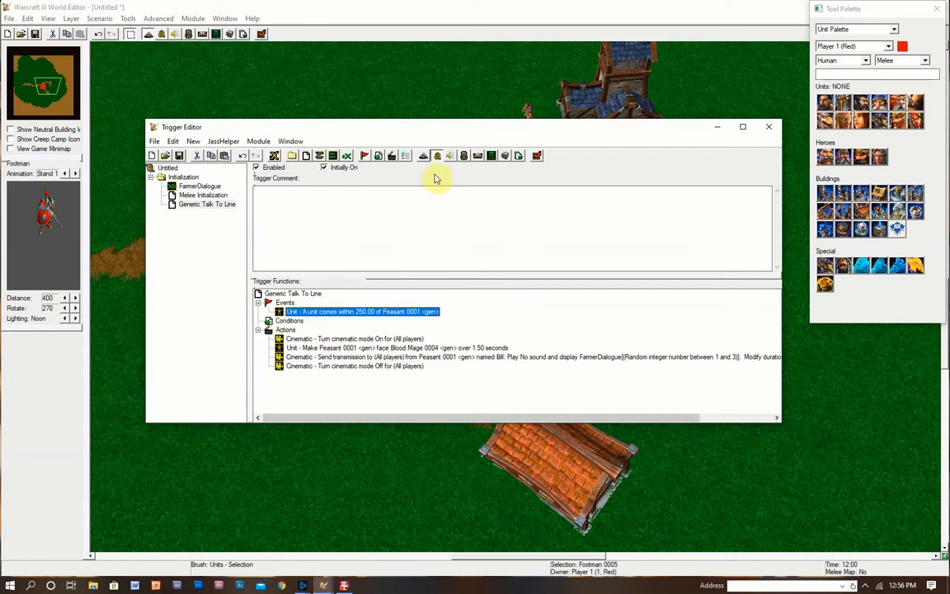
pyautogui.moveTo(460, 136); pyautogui.dragTo(425, 330)
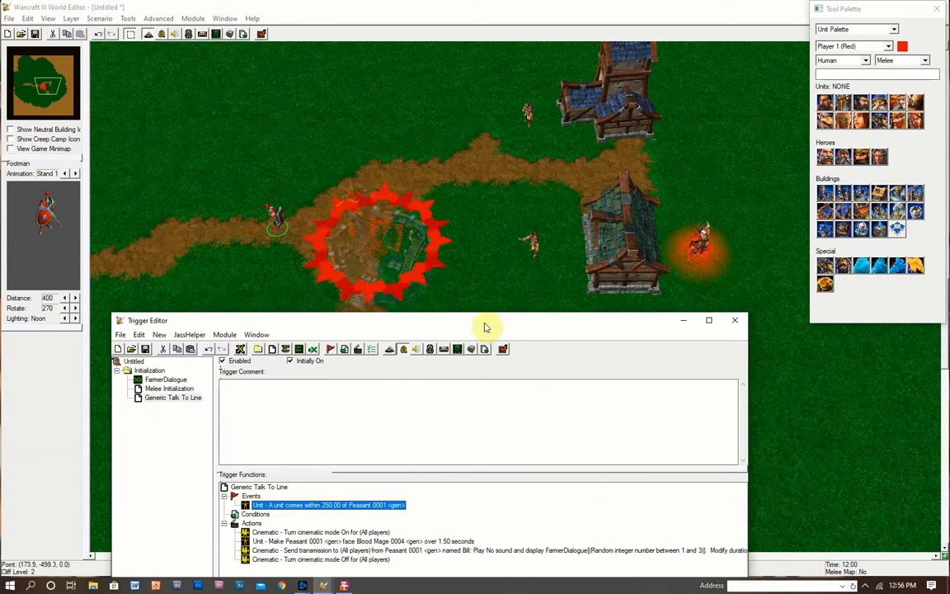
pyautogui.moveTo(482, 326); pyautogui.dragTo(489, 123)
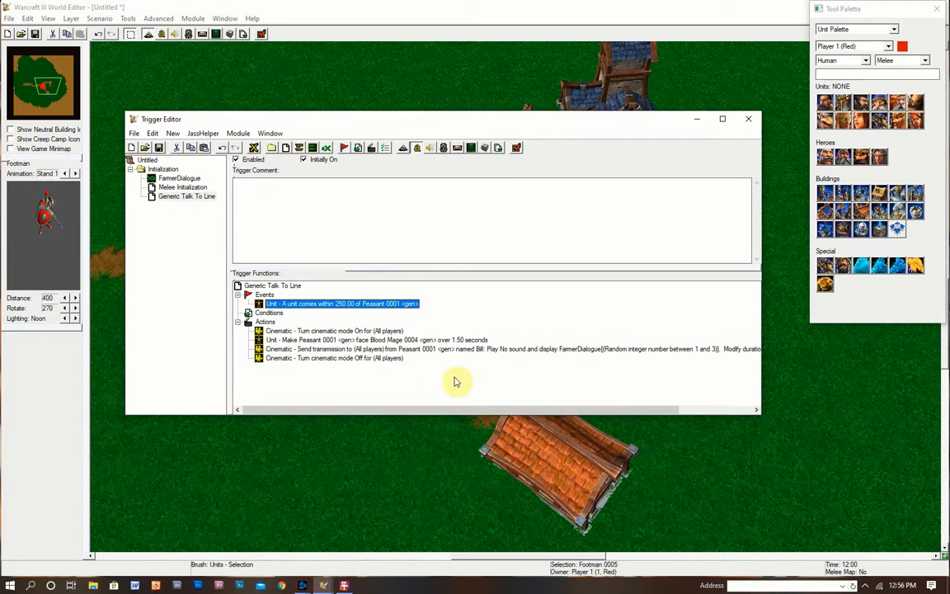
# - Inspect the Make Unit Face Unit action's Blood Mage 0004 parameter, then cancel without changes
pyautogui.doubleClick(396, 341)
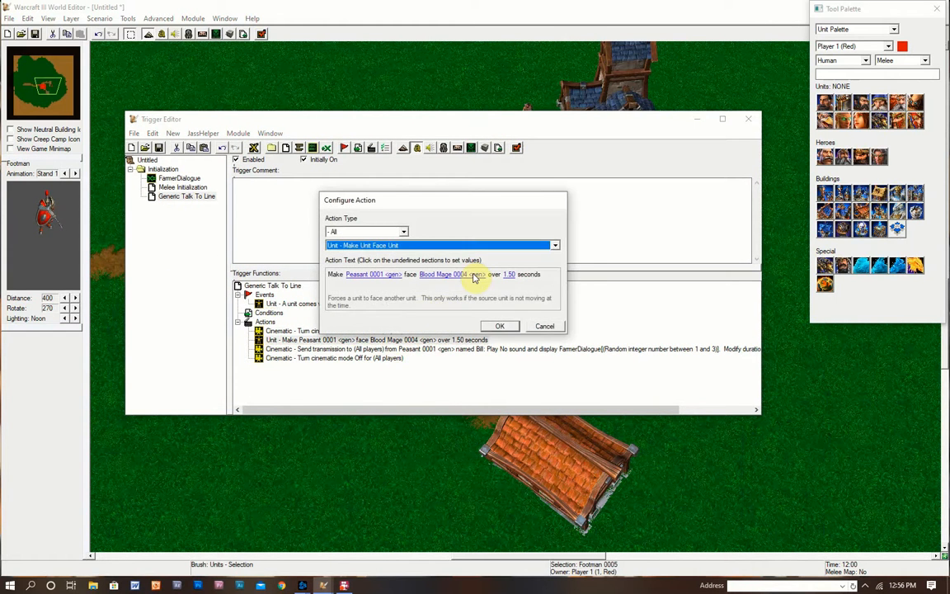
pyautogui.click(473, 275)
pyautogui.click(455, 265)
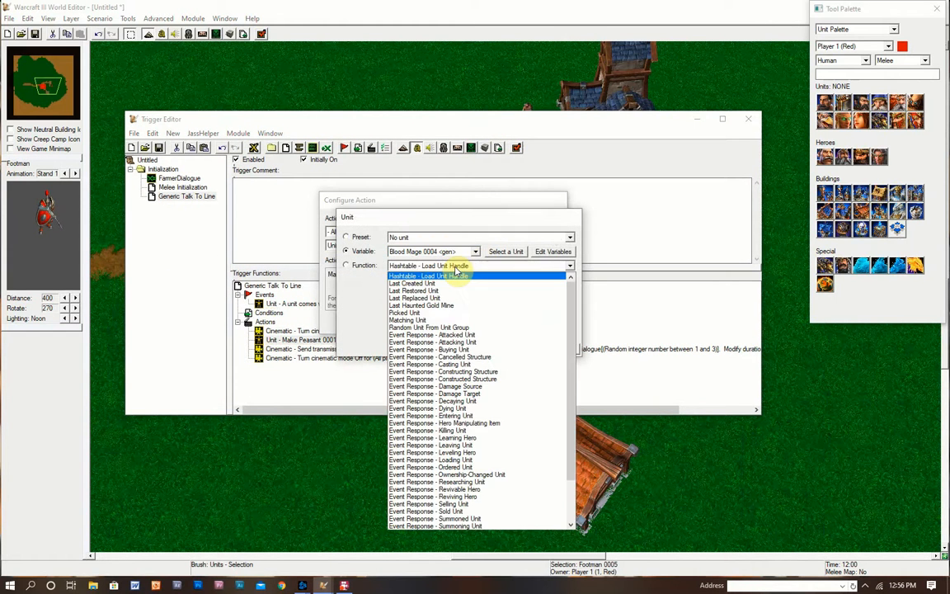
pyautogui.scroll(-2, 509, 455)
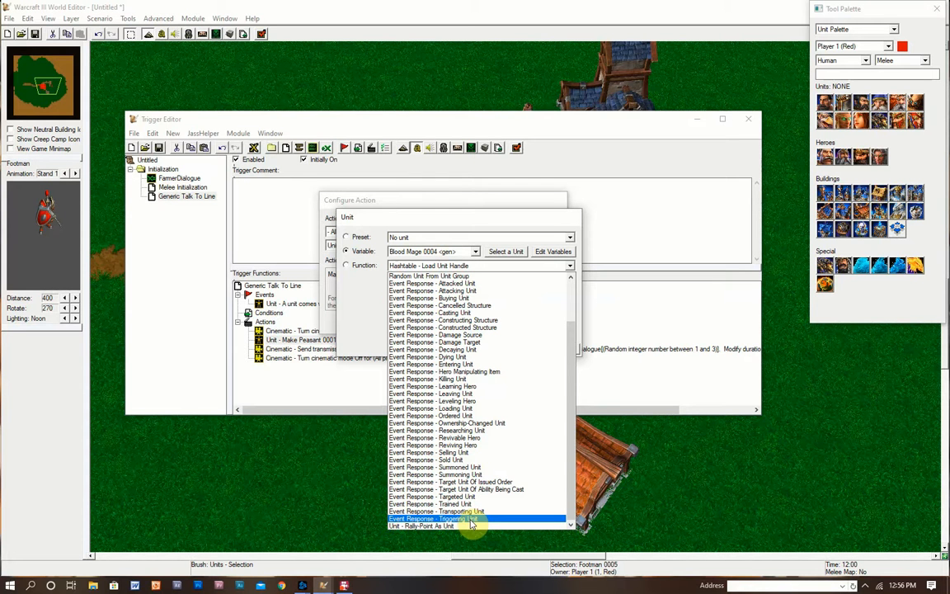
pyautogui.click(364, 305)
pyautogui.click(553, 349)
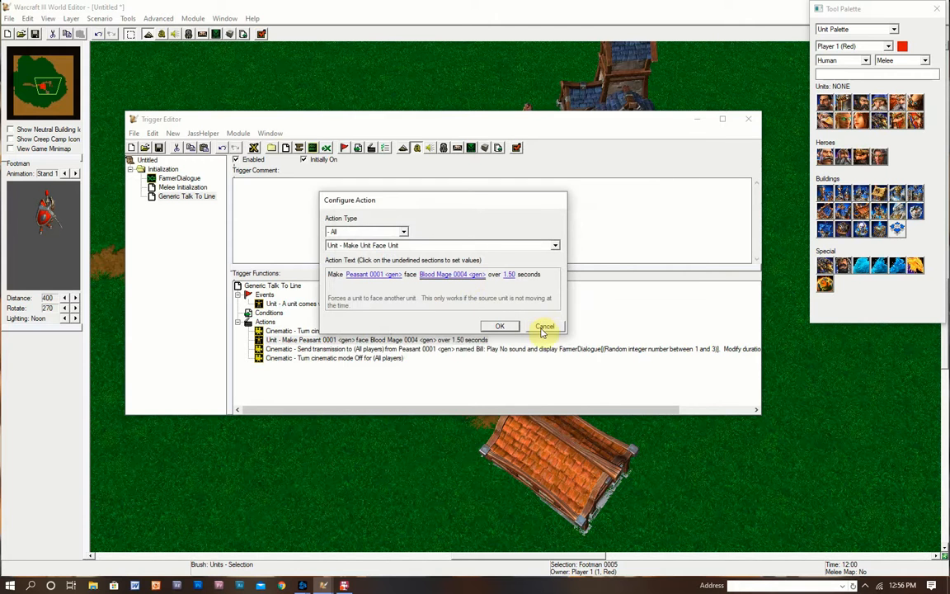
pyautogui.click(501, 327)
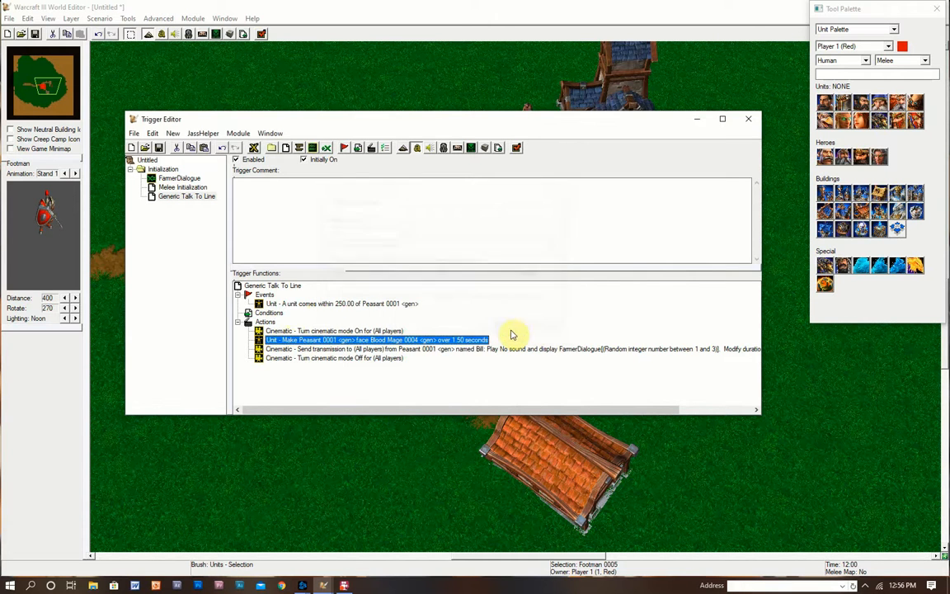
# - Add a new condition to the trigger and make it a Unit Comparison
pyautogui.rightClick(283, 317)
pyautogui.click(330, 376)
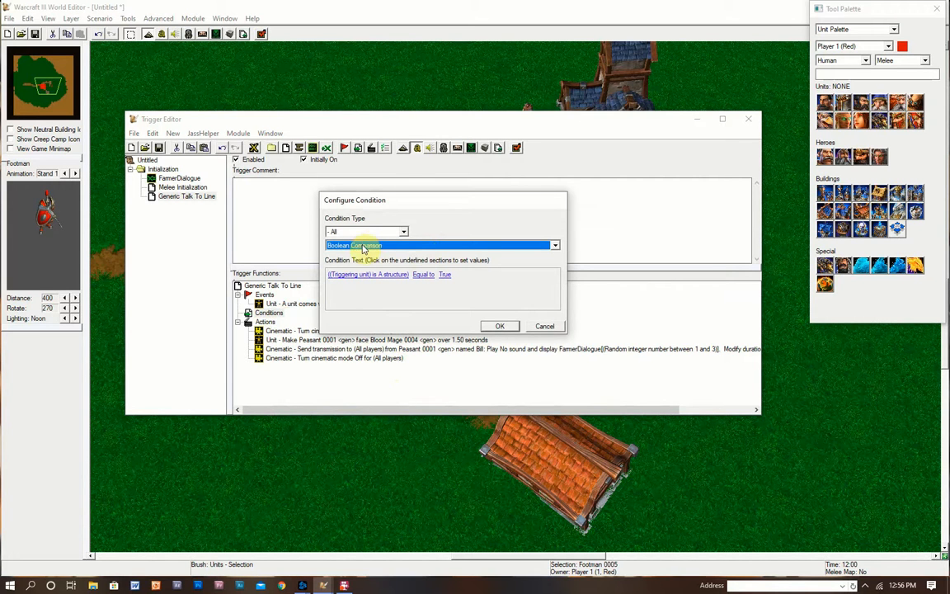
pyautogui.click(411, 246)
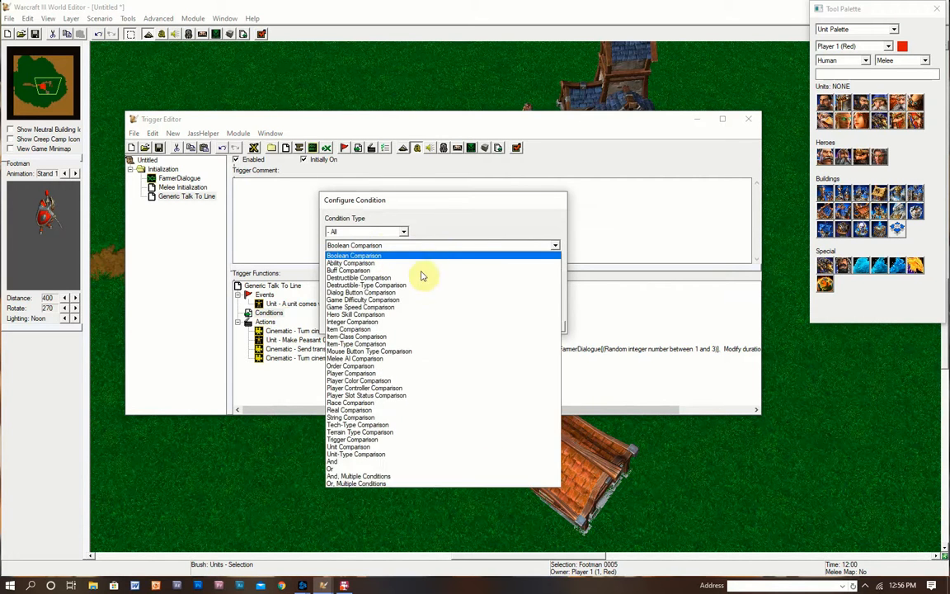
pyautogui.click(487, 219)
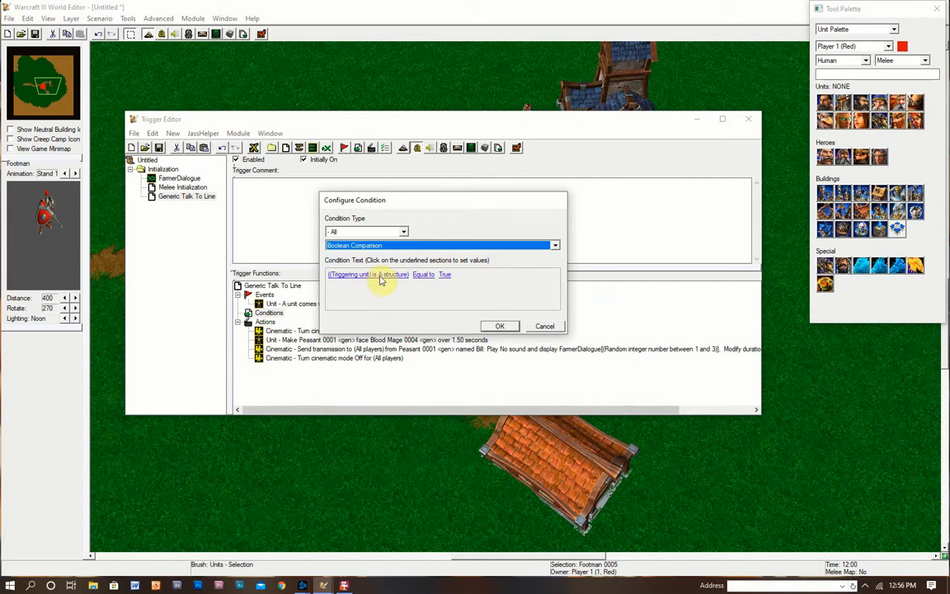
pyautogui.click(404, 249)
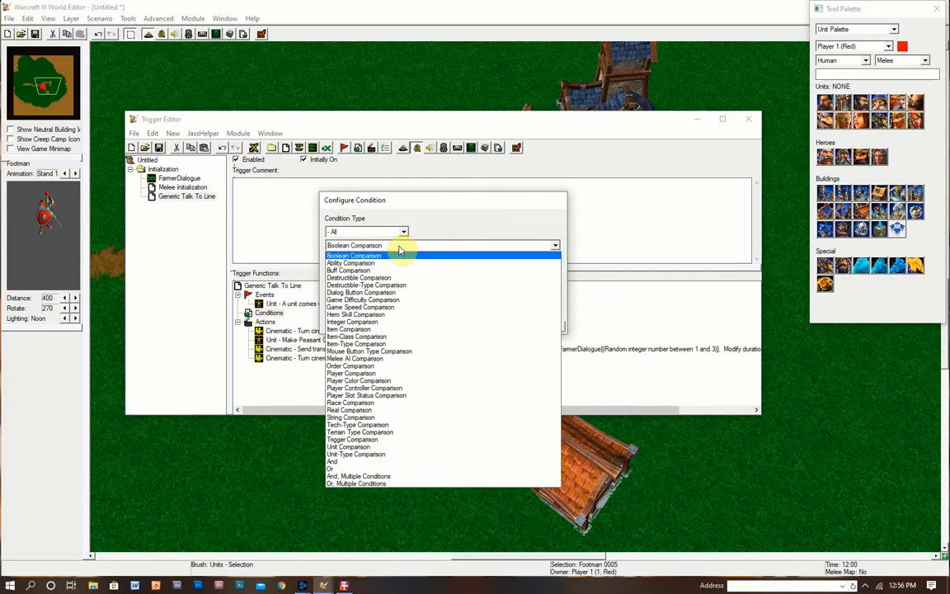
pyautogui.click(366, 448)
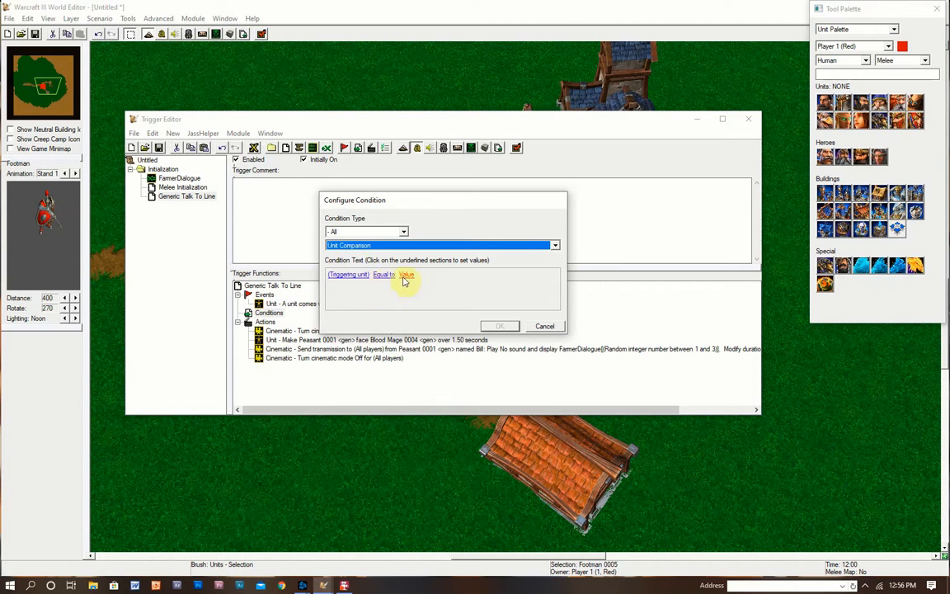
# - Compare against Blood Mage 0004 picked on the map, confirm the condition, and close the Trigger Editor
pyautogui.click(406, 276)
pyautogui.click(512, 251)
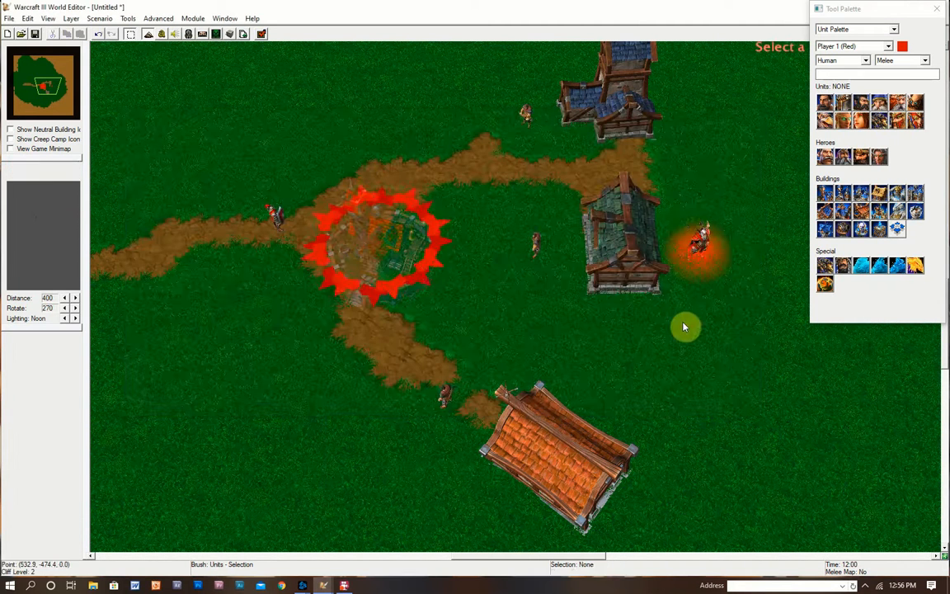
pyautogui.click(683, 231)
pyautogui.click(515, 349)
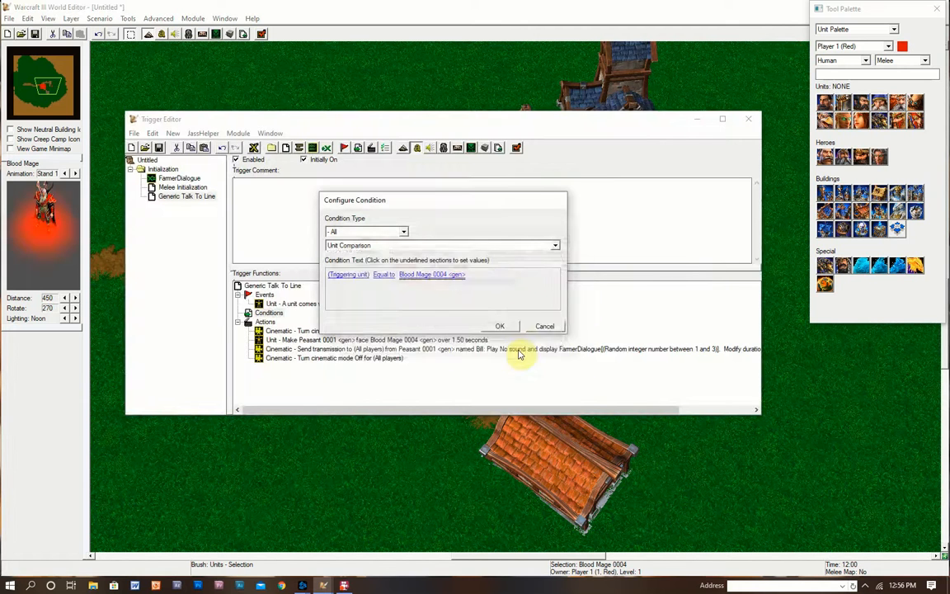
pyautogui.click(431, 245)
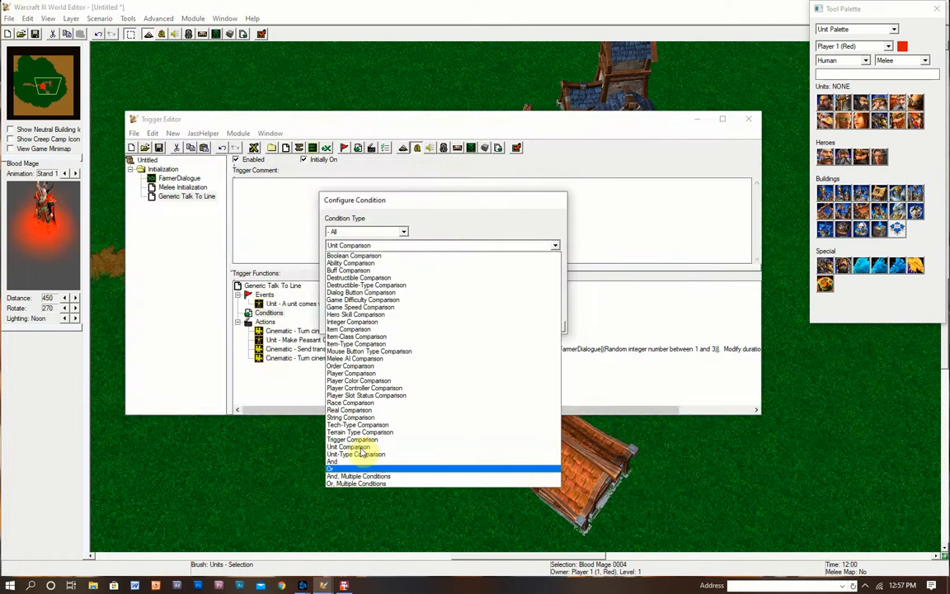
pyautogui.click(504, 213)
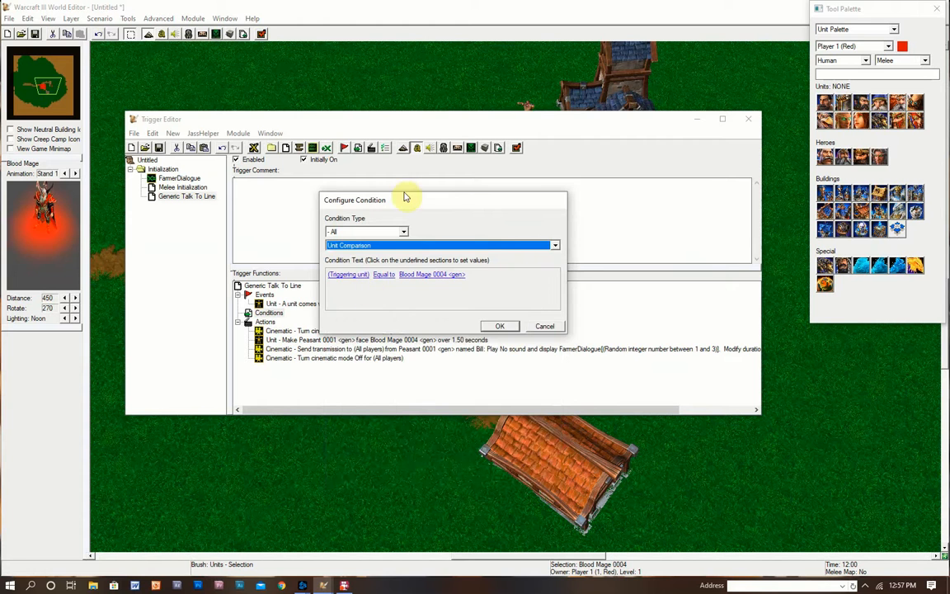
pyautogui.moveTo(405, 196); pyautogui.dragTo(573, 184)
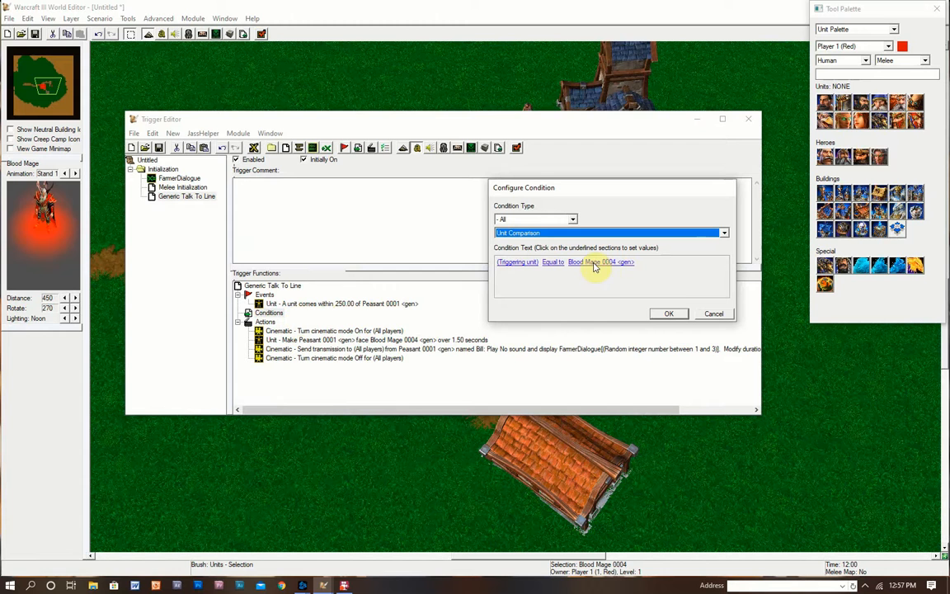
pyautogui.click(665, 314)
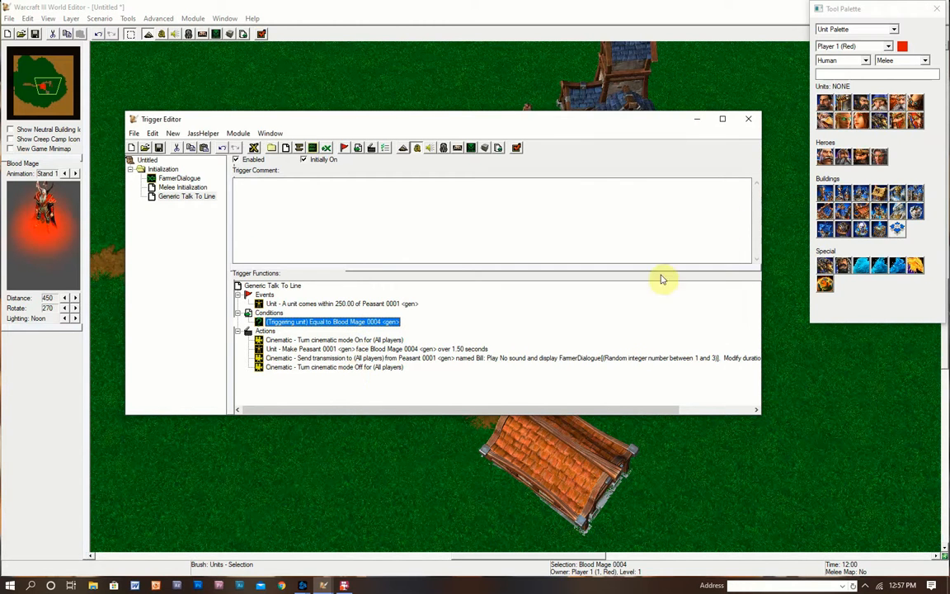
pyautogui.click(749, 121)
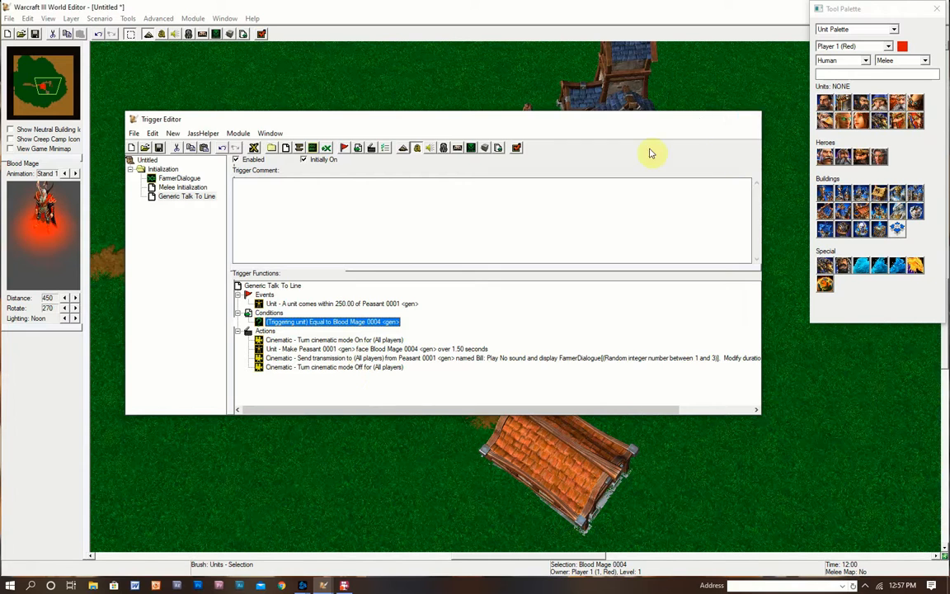
# - Launch Test Map so 'Just Another Warcraft III Map' loads in Warcraft III
pyautogui.click(261, 35)
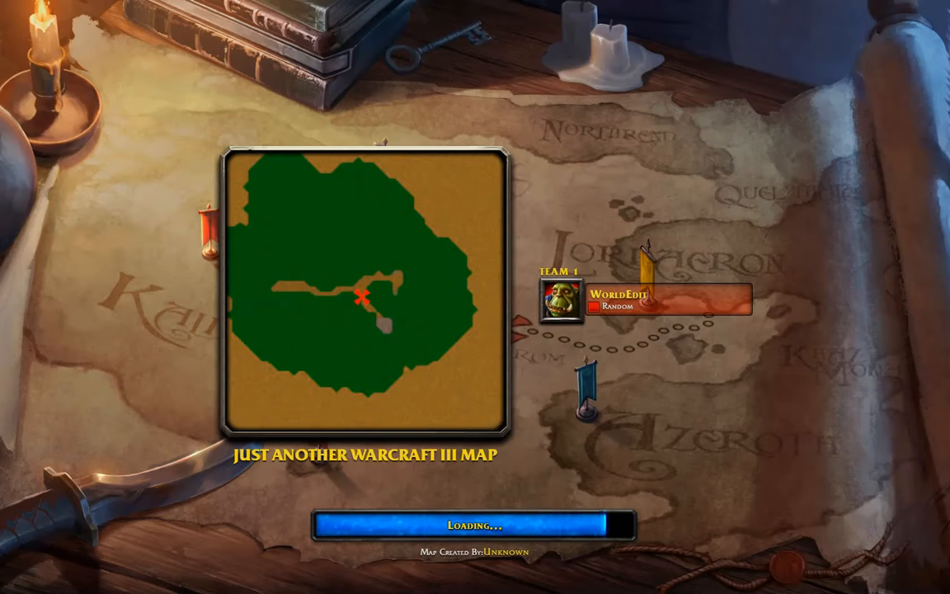
# - Start the game, select the Footman, and walk him around until he stands beside the Peasant
pyautogui.press('space')
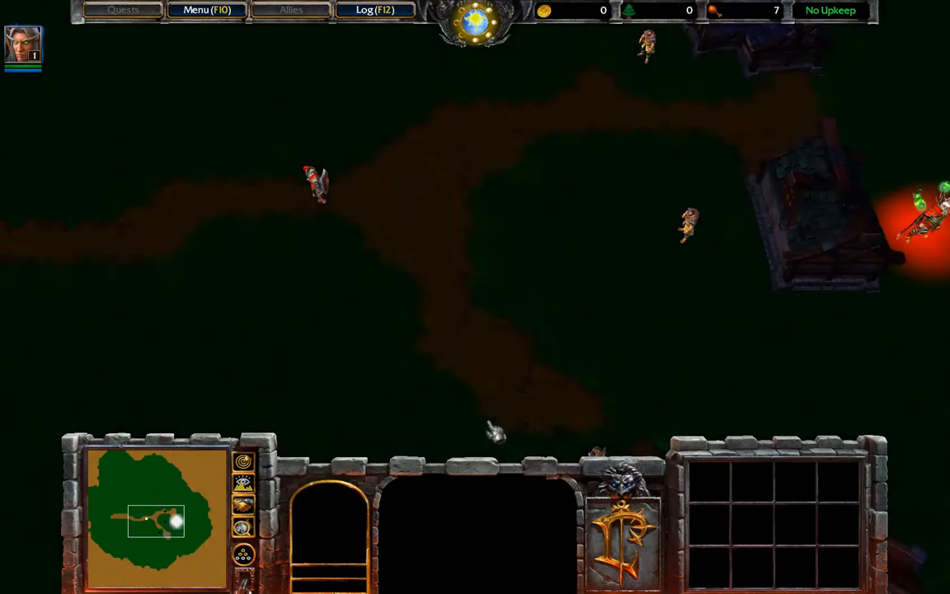
pyautogui.moveTo(270, 257); pyautogui.dragTo(372, 149)
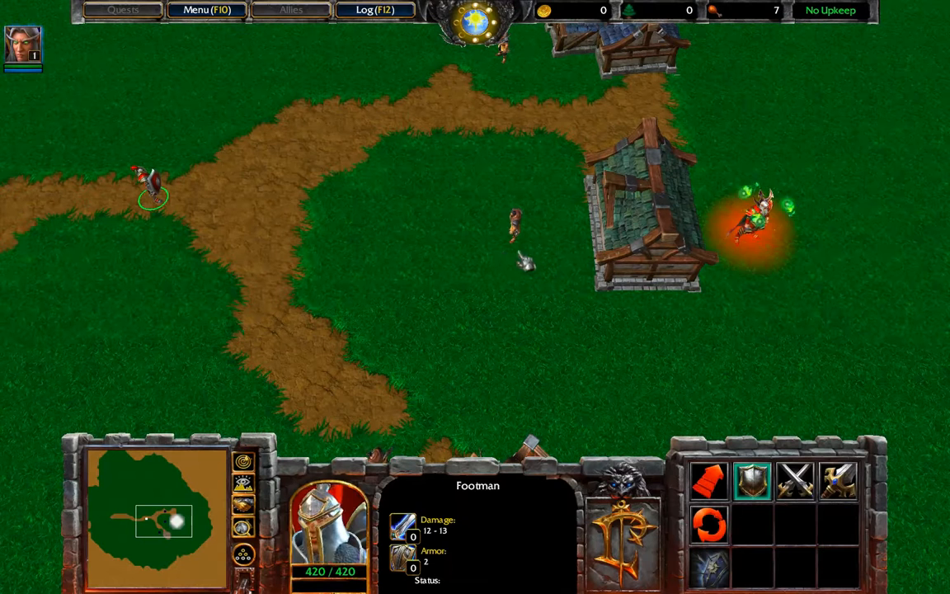
pyautogui.rightClick(498, 263)
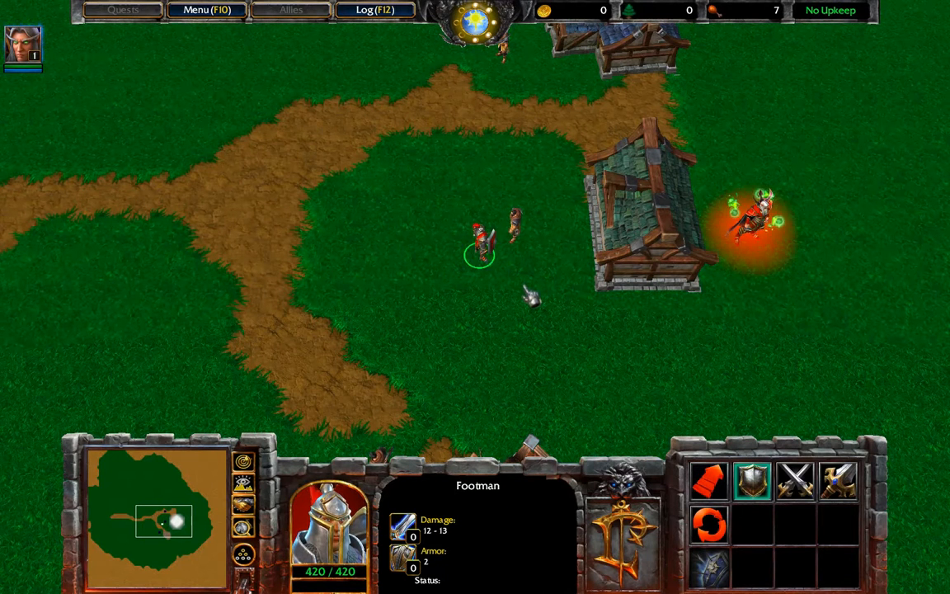
pyautogui.rightClick(545, 206)
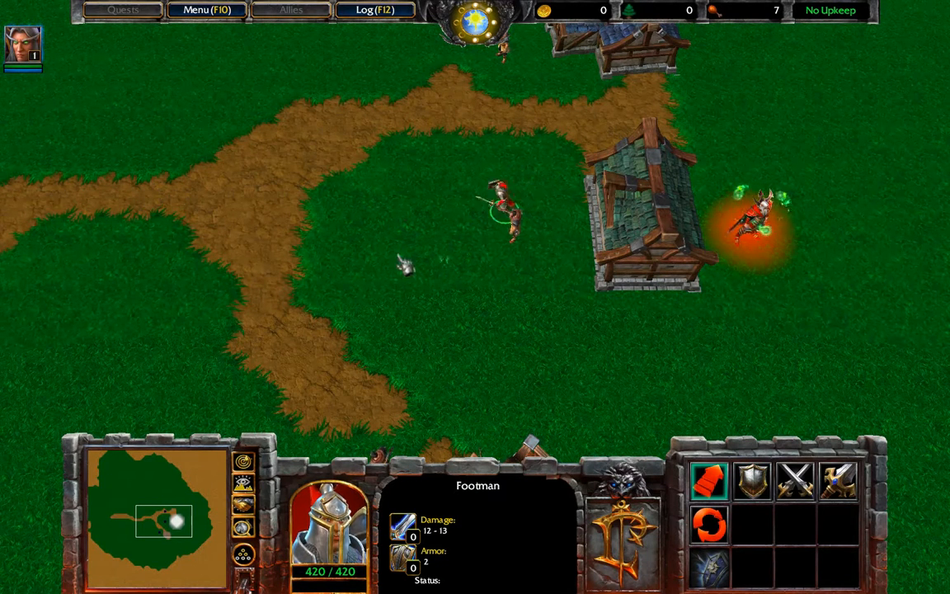
pyautogui.rightClick(330, 235)
pyautogui.rightClick(503, 261)
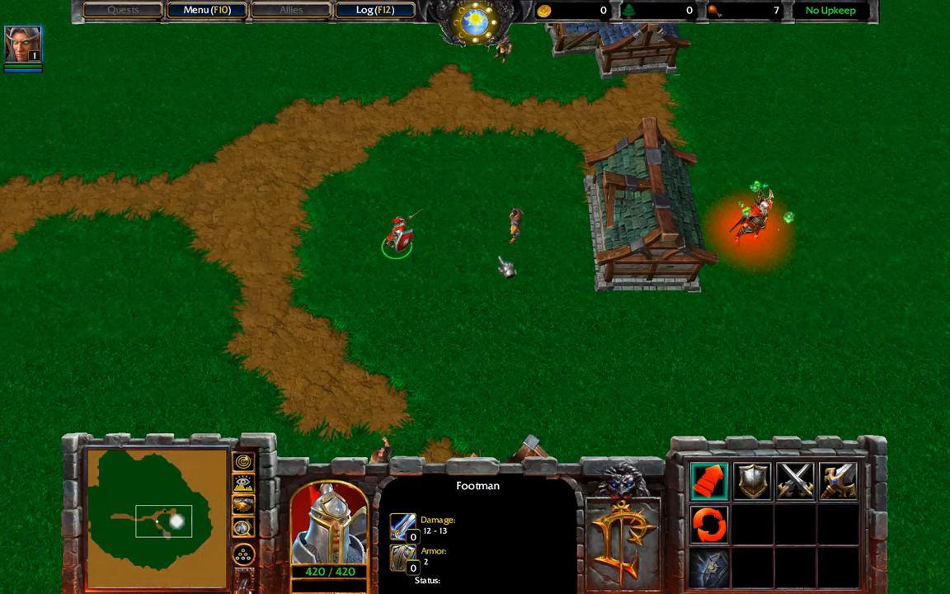
pyautogui.rightClick(293, 264)
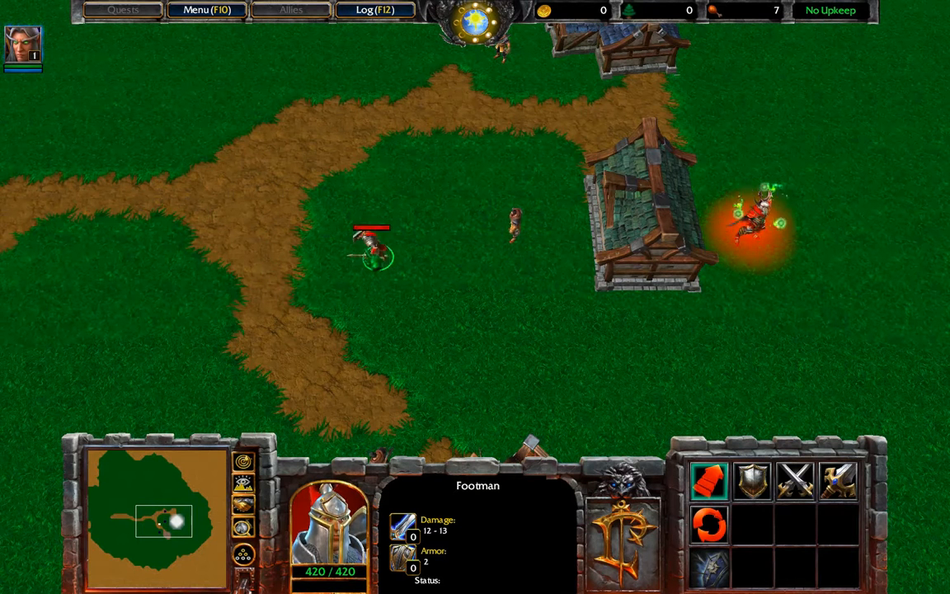
pyautogui.rightClick(370, 358)
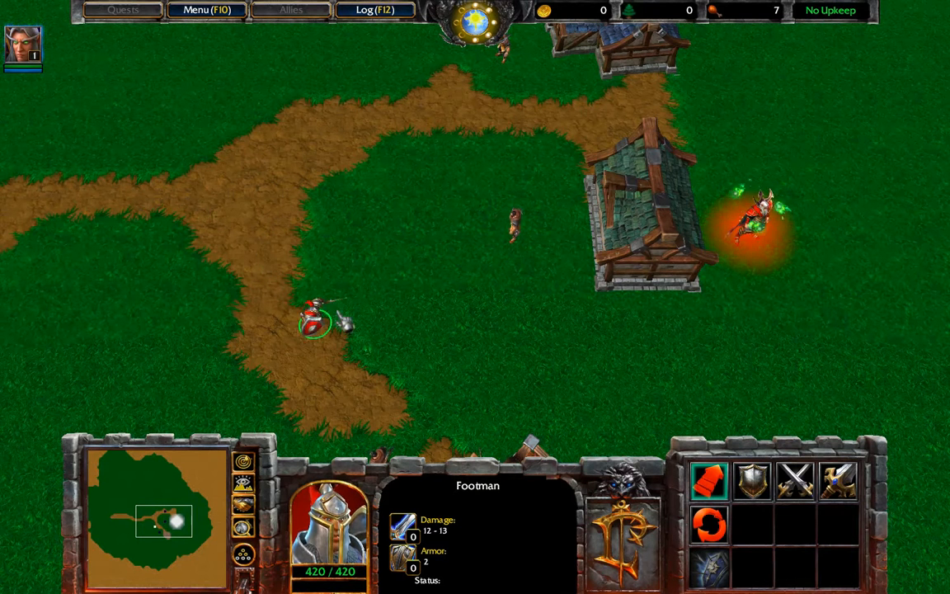
pyautogui.rightClick(314, 280)
pyautogui.rightClick(357, 262)
pyautogui.rightClick(407, 328)
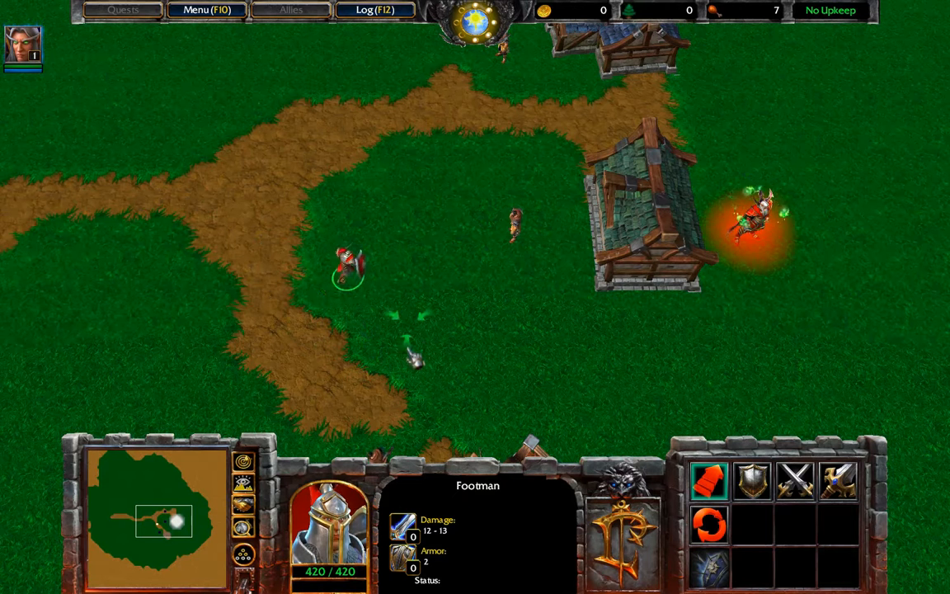
pyautogui.rightClick(309, 323)
pyautogui.rightClick(367, 261)
pyautogui.rightClick(505, 241)
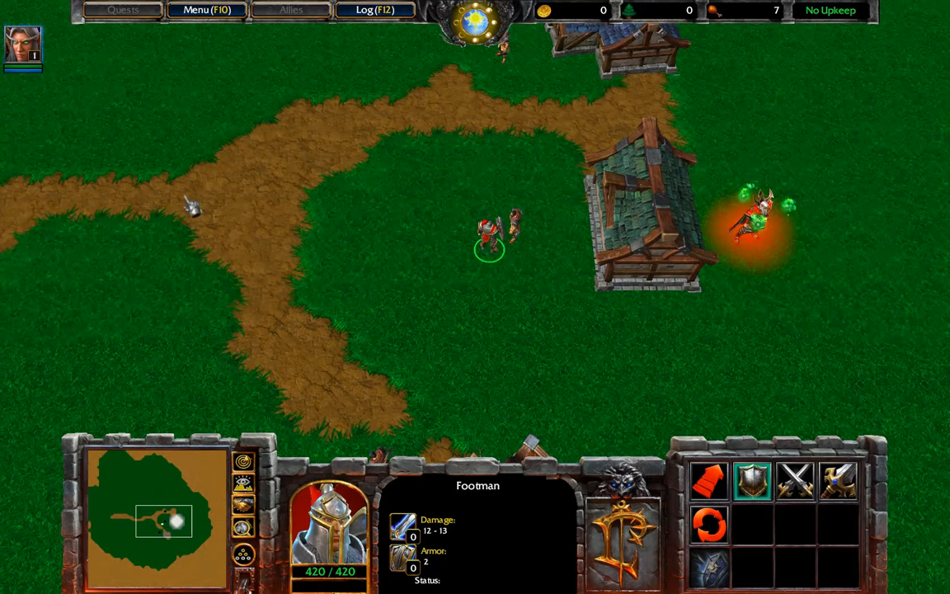
# - Select the Blood Mage and walk him to the Peasant to trigger the cinematic dialogue
pyautogui.click(750, 230)
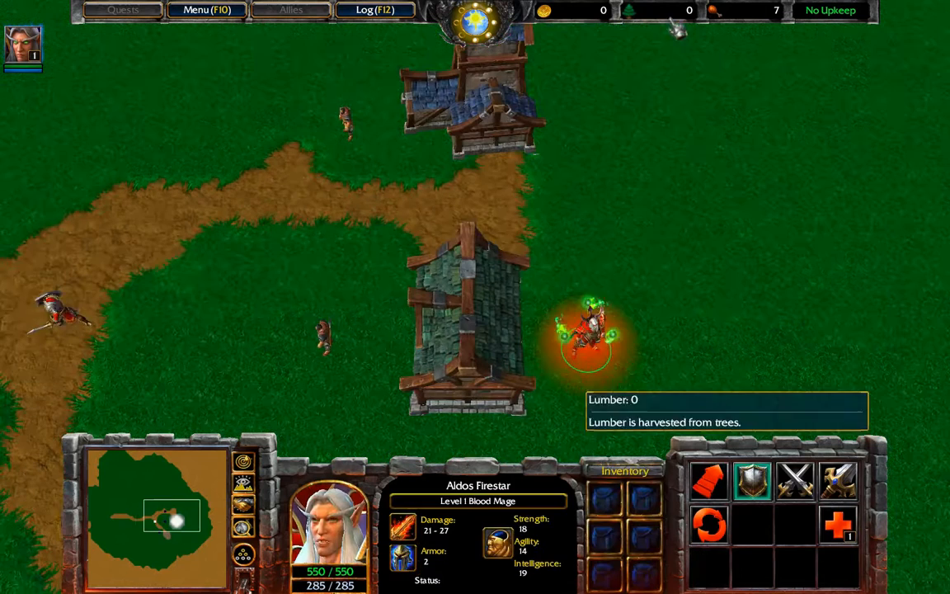
pyautogui.rightClick(436, 237)
pyautogui.rightClick(380, 250)
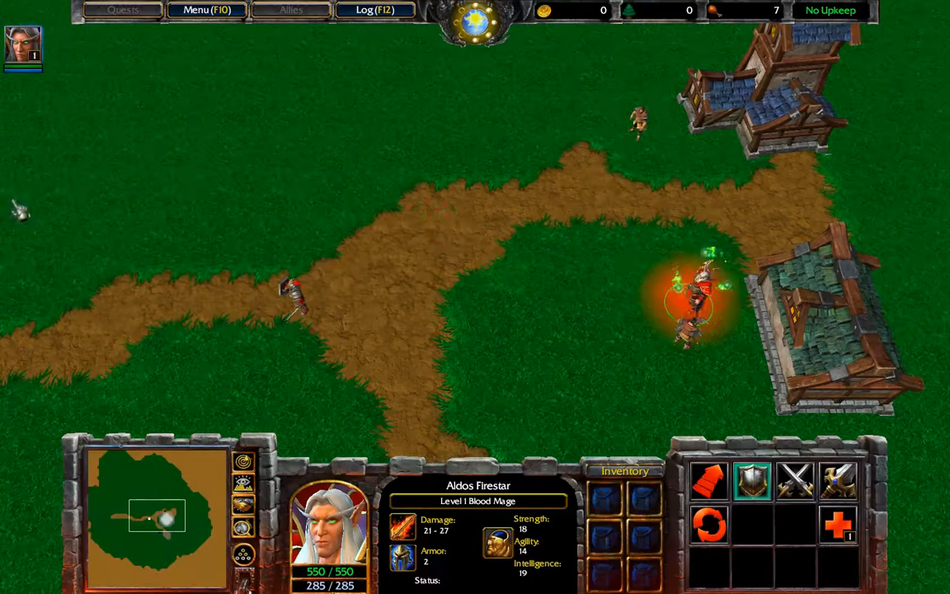
pyautogui.rightClick(434, 231)
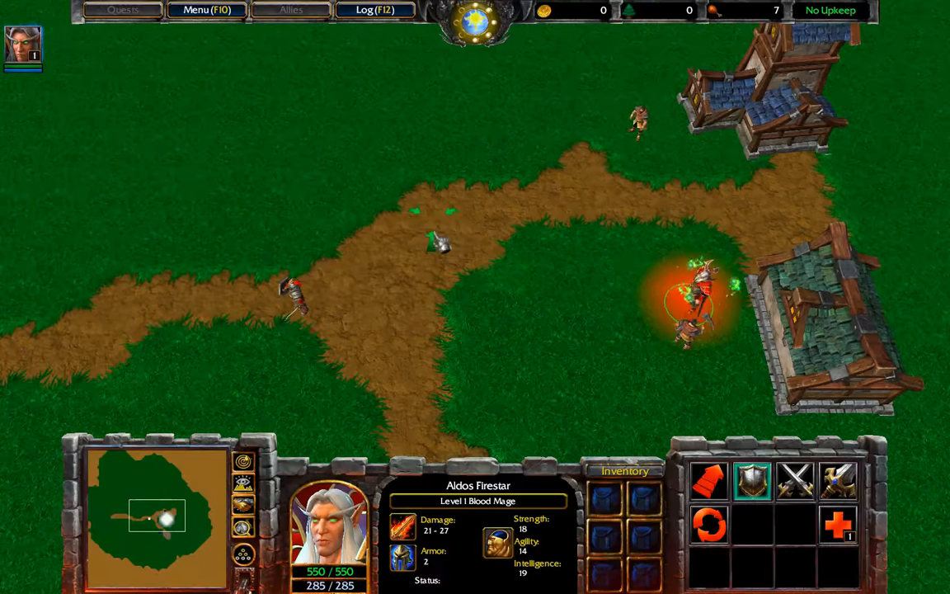
pyautogui.rightClick(389, 217)
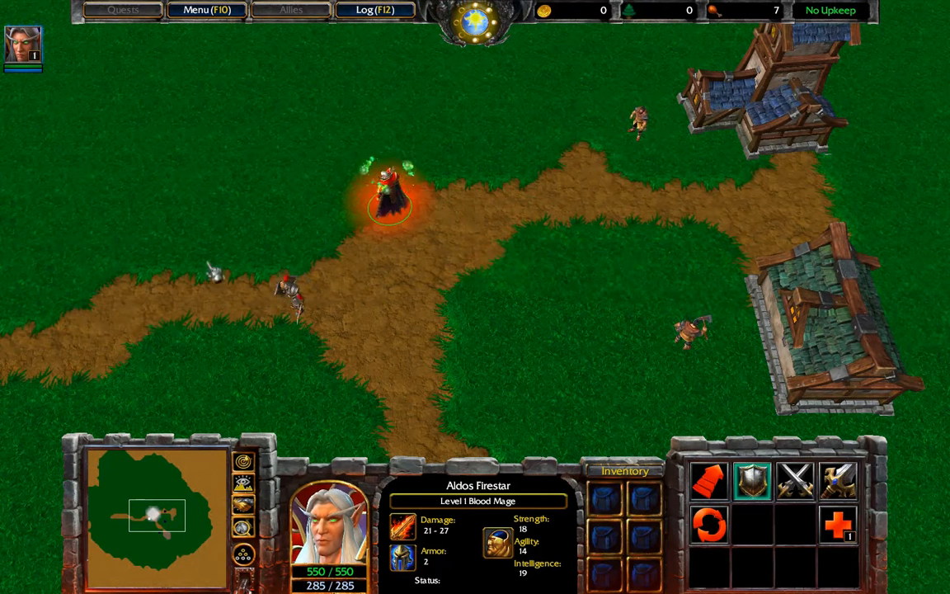
pyautogui.rightClick(175, 265)
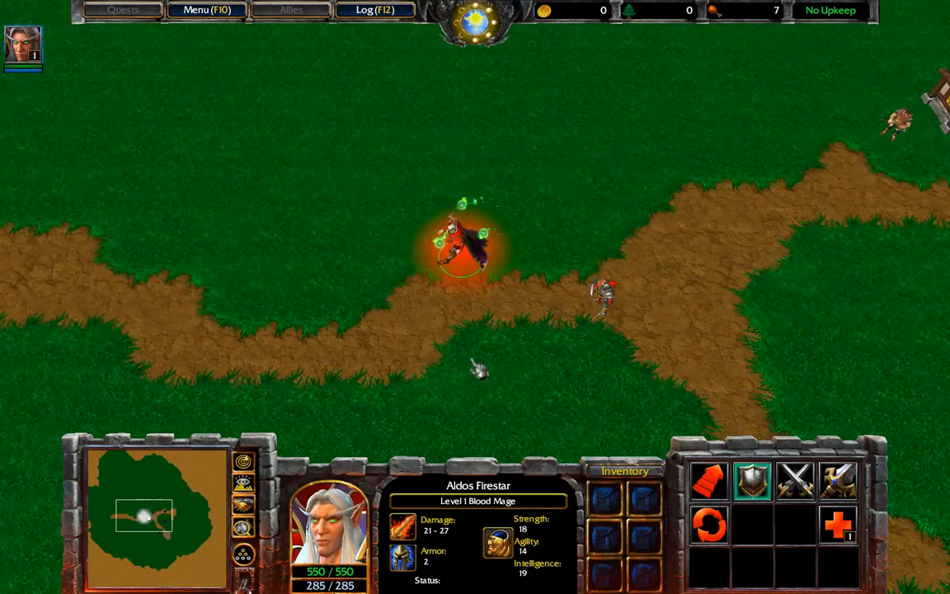
pyautogui.rightClick(475, 362)
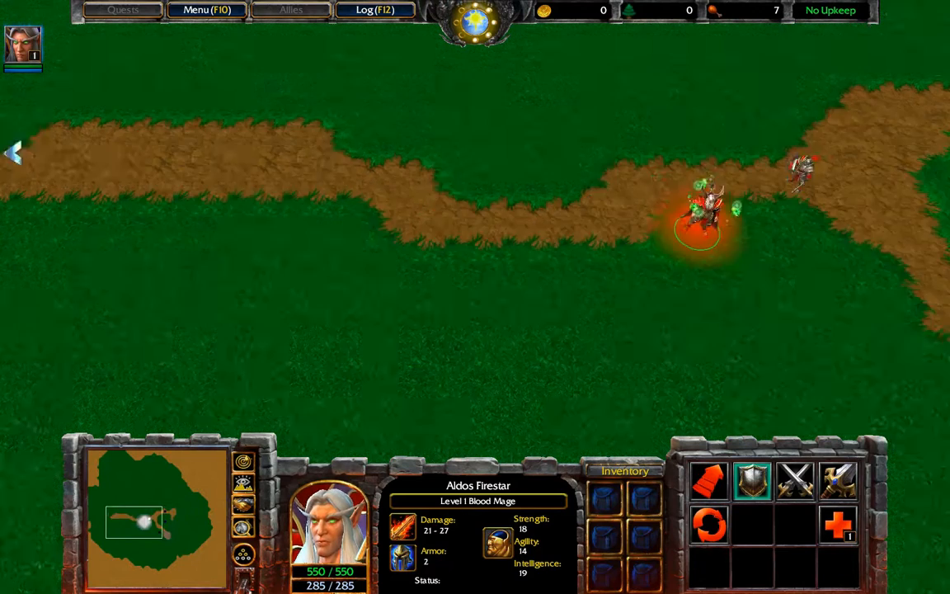
pyautogui.rightClick(510, 145)
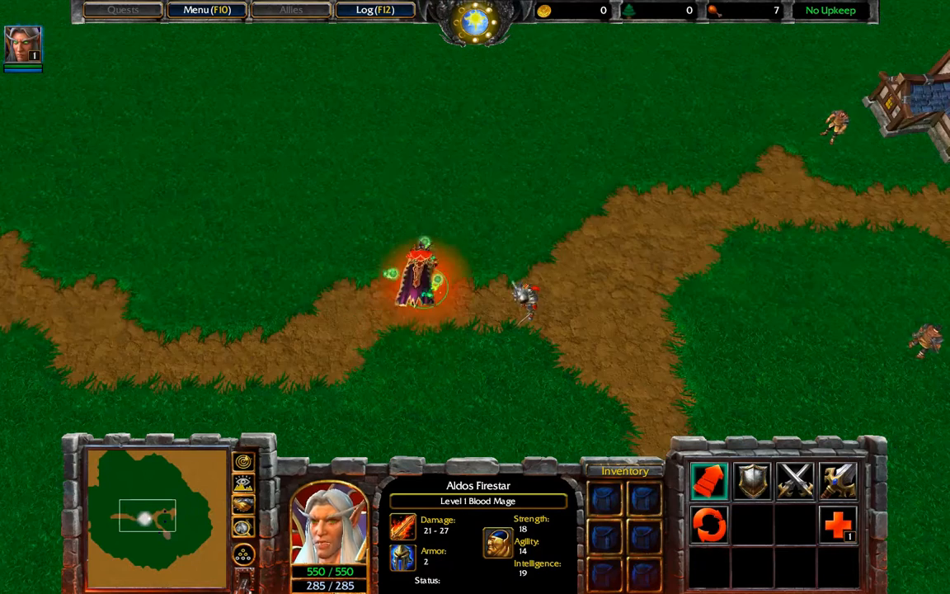
# - Move the Blood Mage, with and then without the Footman, around the path, then leave for the desktop
pyautogui.moveTo(370, 366); pyautogui.dragTo(566, 214)
pyautogui.rightClick(363, 205)
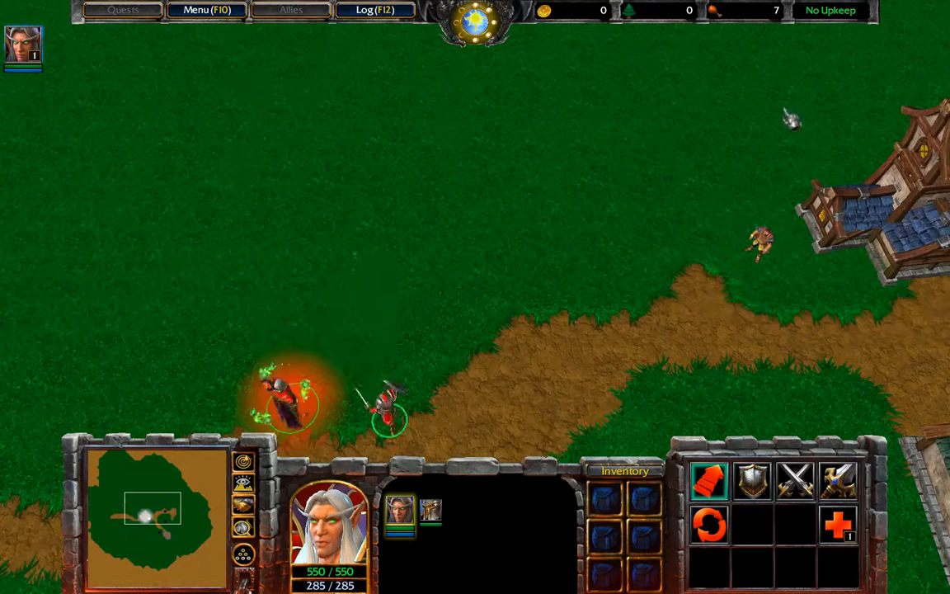
pyautogui.rightClick(262, 104)
pyautogui.click(288, 279)
pyautogui.rightClick(359, 325)
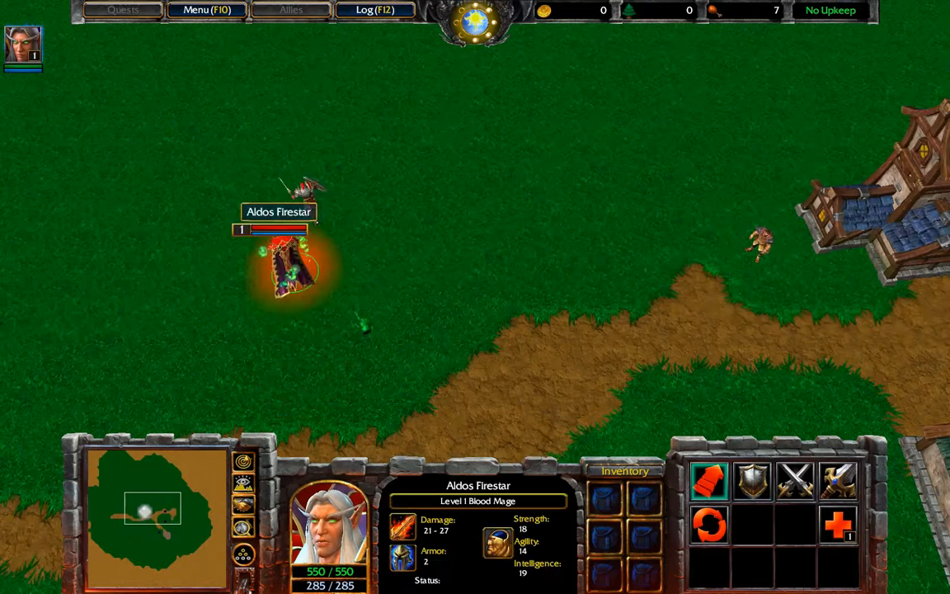
pyautogui.rightClick(317, 197)
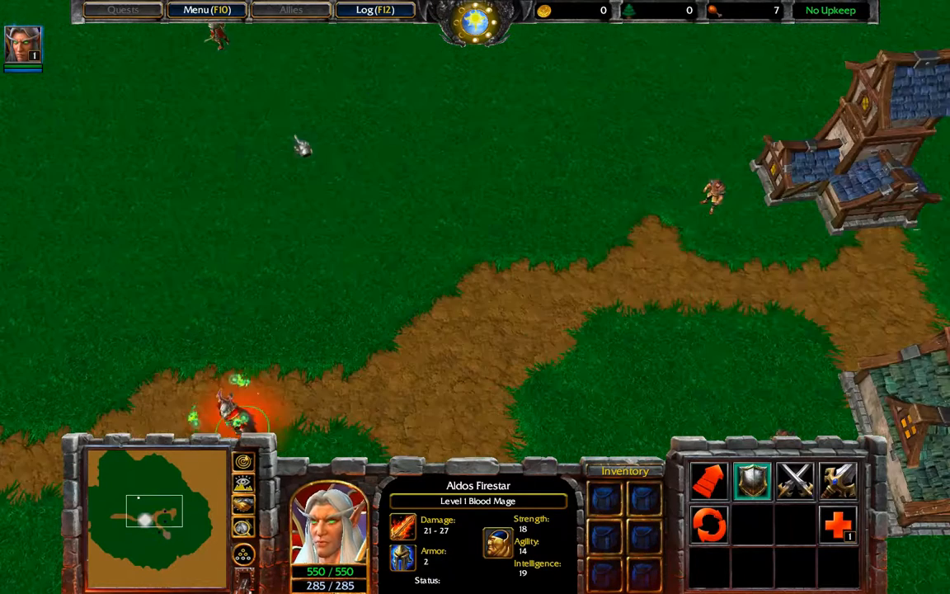
pyautogui.rightClick(263, 89)
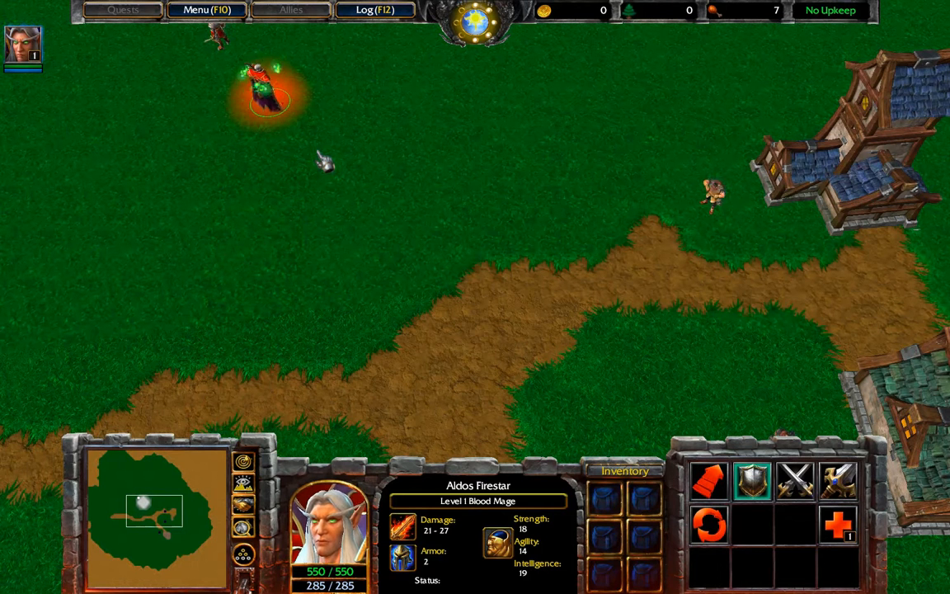
pyautogui.press('super')
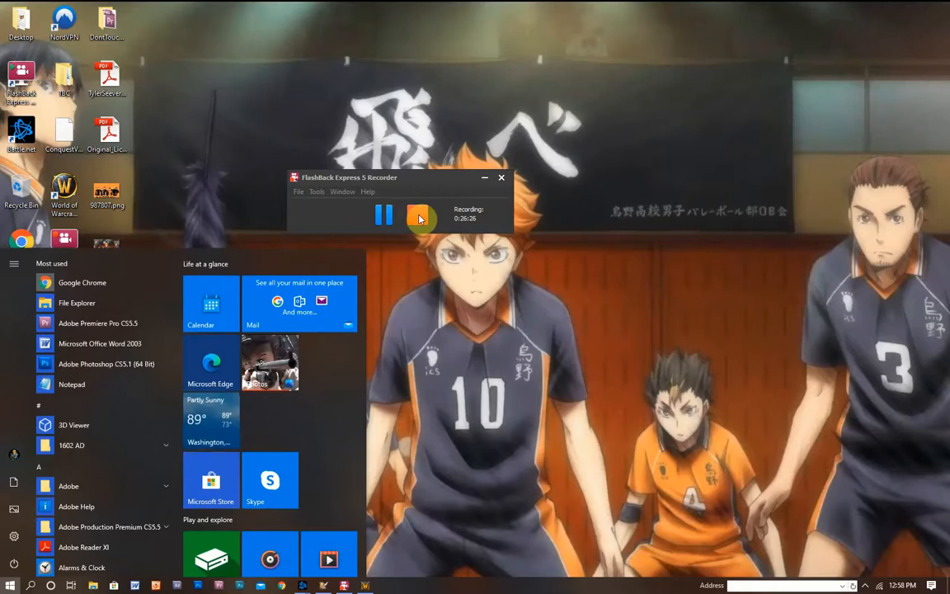